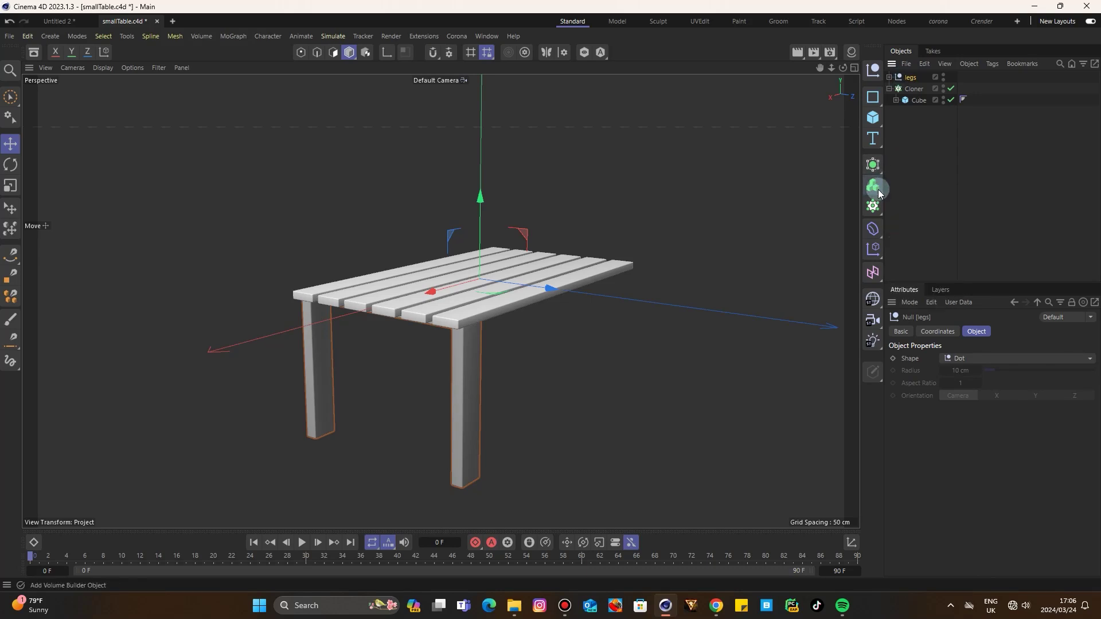
- Add a Symmetry generator and reposition it relative to the legs null in the object hierarchy
{"action": "left_click", "coordinate": [872, 165]}
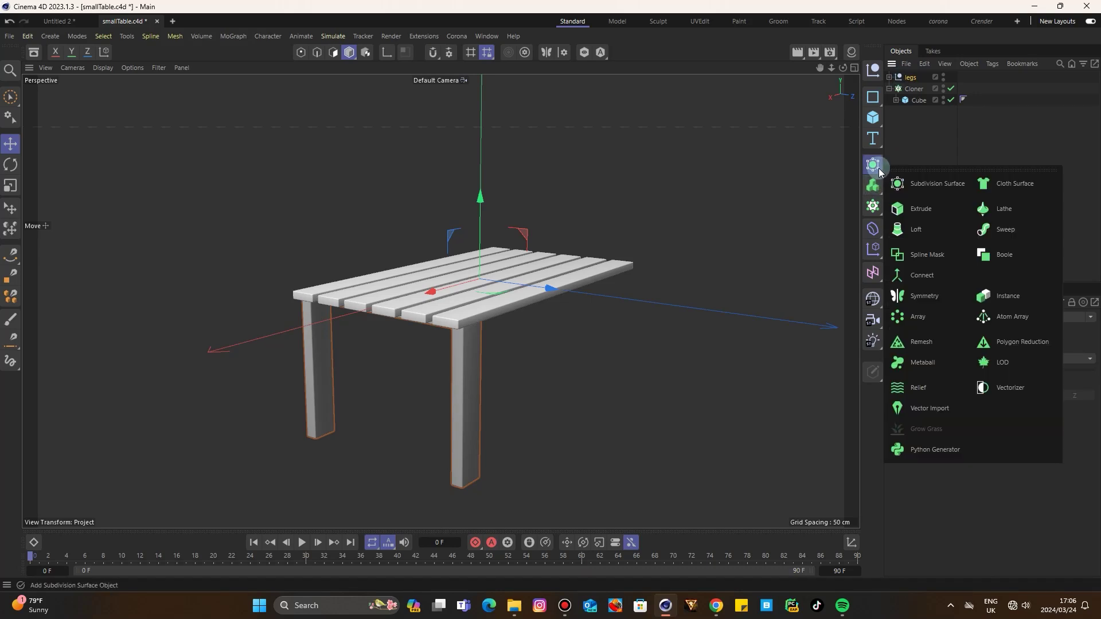
{"action": "left_click", "coordinate": [925, 296]}
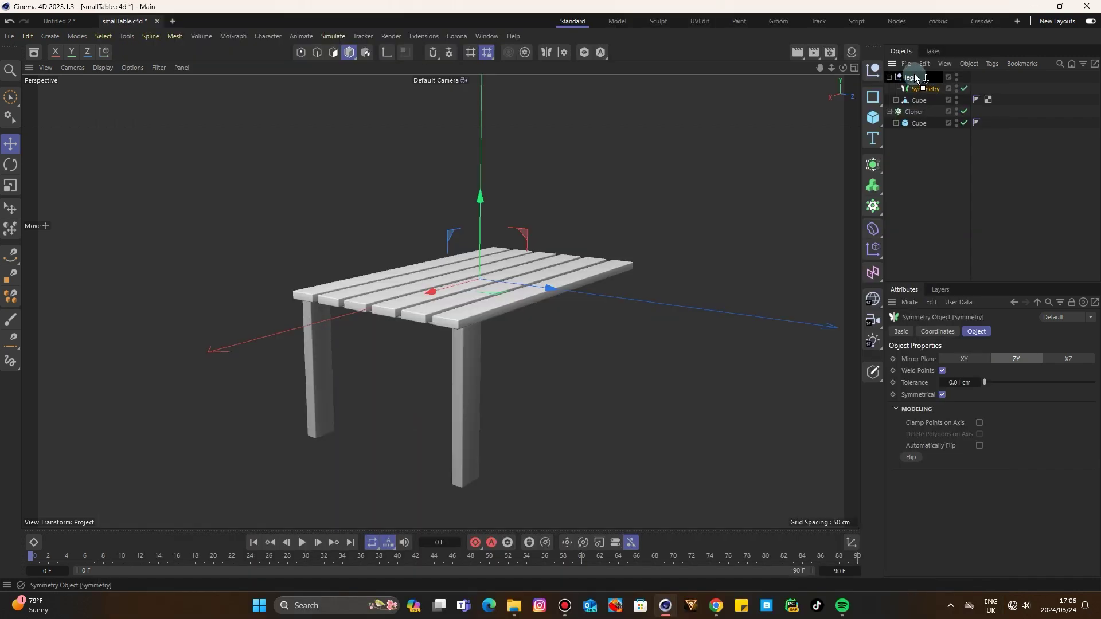
{"action": "left_click_drag", "start_coordinate": [919, 86], "coordinate": [916, 76]}
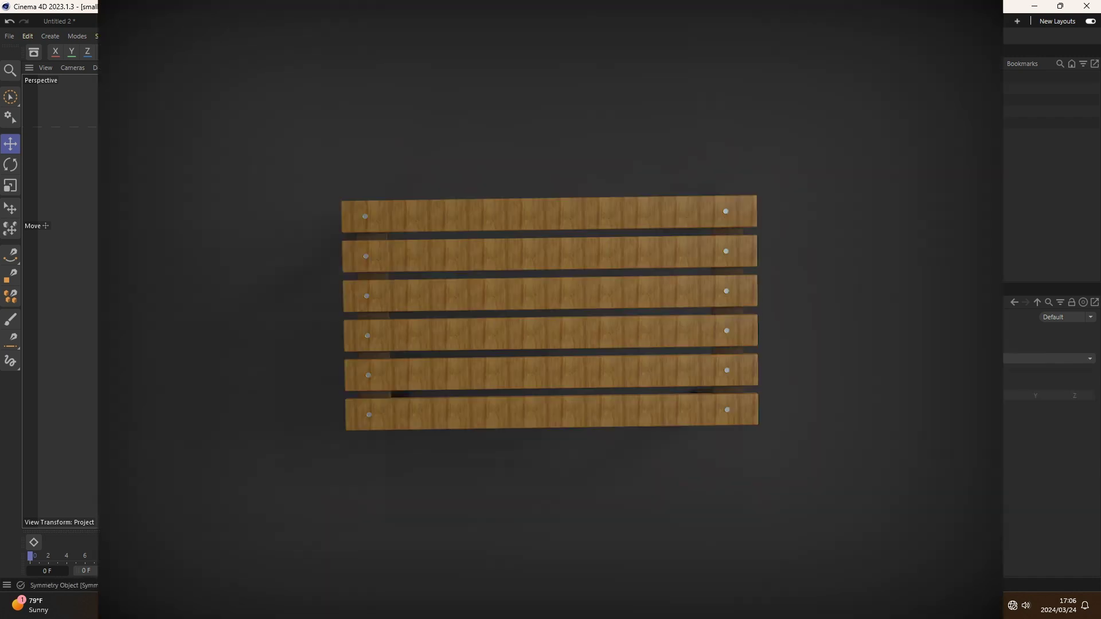
{"action": "left_click", "coordinate": [916, 76]}
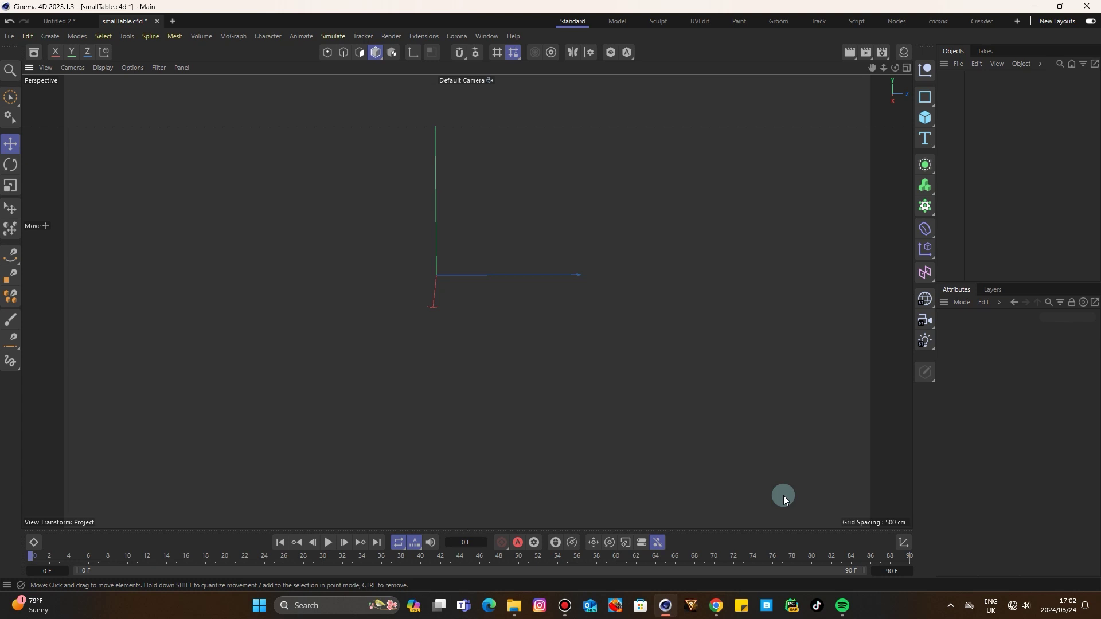
- Add a cube and shape it into a narrow plank about 10 cm thick and about 25 cm wide along Z
{"action": "left_click", "coordinate": [924, 117]}
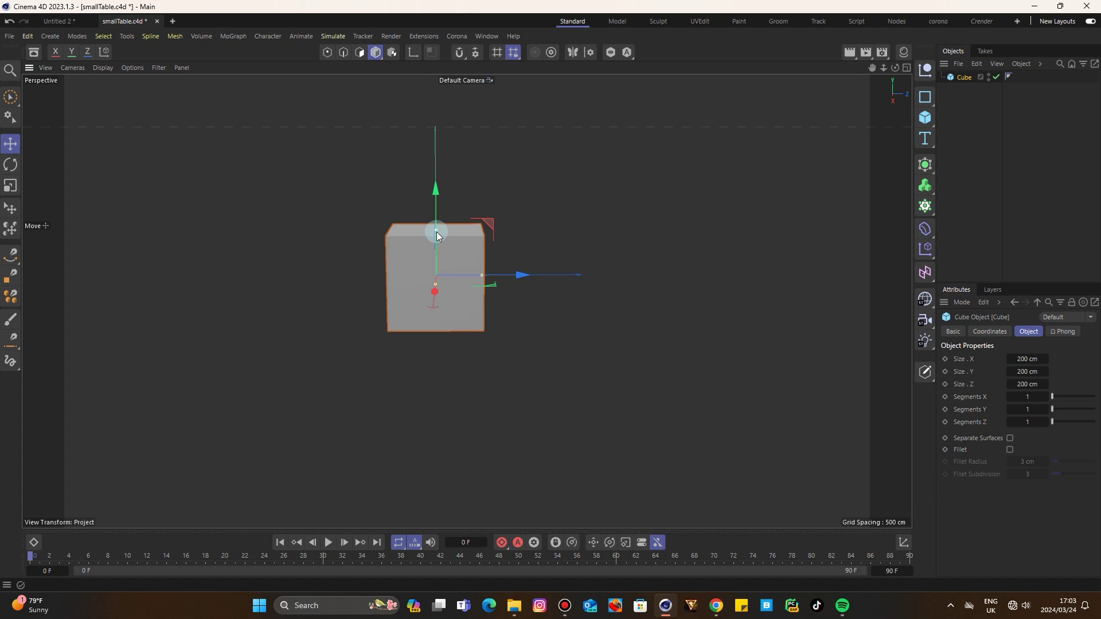
{"action": "left_click_drag", "start_coordinate": [436, 232], "coordinate": [437, 273]}
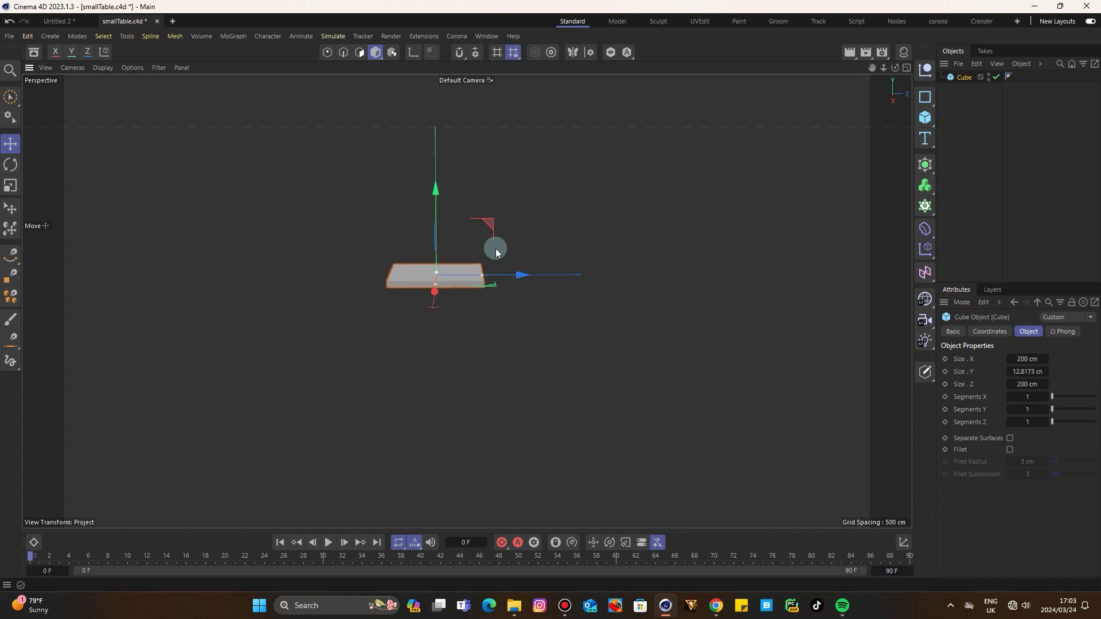
{"action": "left_click_drag", "start_coordinate": [895, 68], "coordinate": [848, 87]}
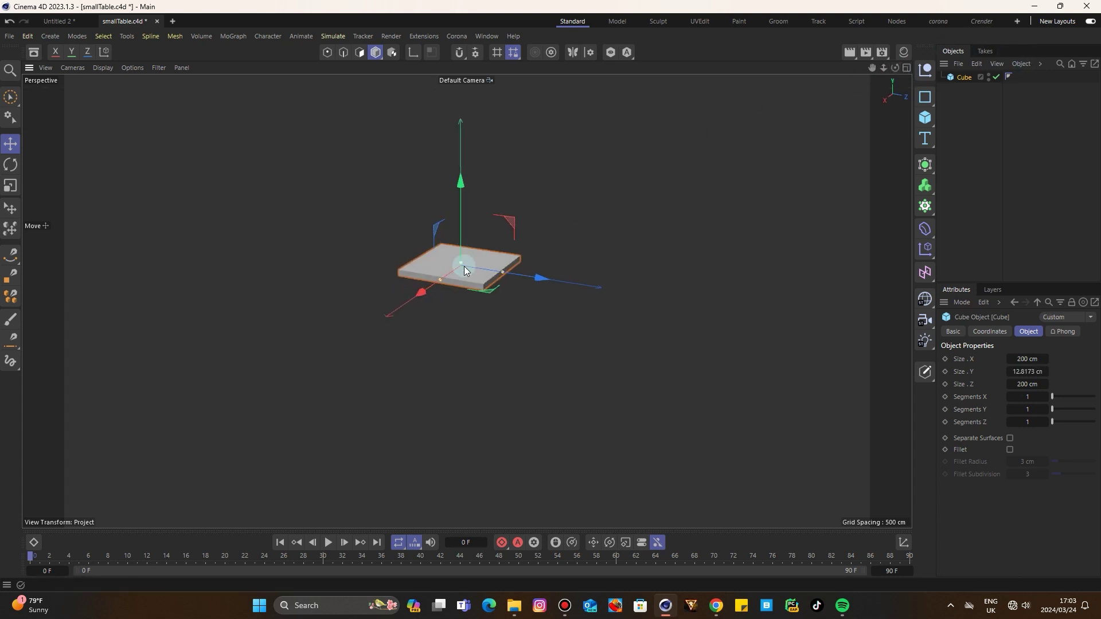
{"action": "scroll", "coordinate": [481, 253], "scroll_direction": "up", "scroll_amount": 5}
{"action": "scroll", "coordinate": [484, 252], "scroll_direction": "up", "scroll_amount": 4}
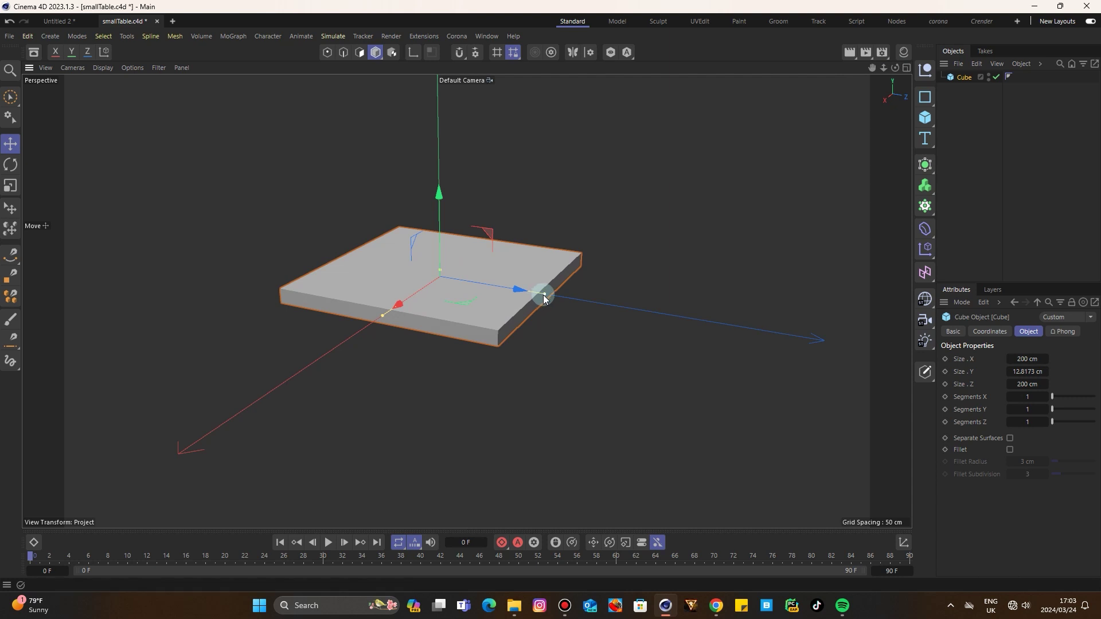
{"action": "left_click_drag", "start_coordinate": [543, 294], "coordinate": [441, 274]}
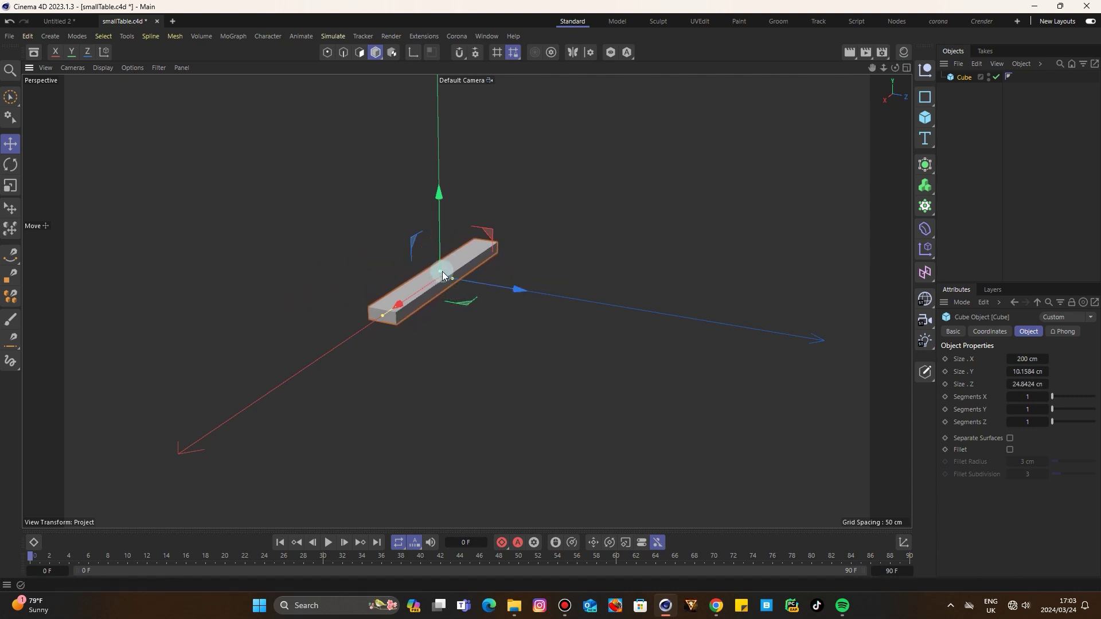
- Lengthen the plank to about 268 cm along X and thin it to about 7.6 cm along Y
{"action": "left_click_drag", "start_coordinate": [892, 82], "coordinate": [787, 118]}
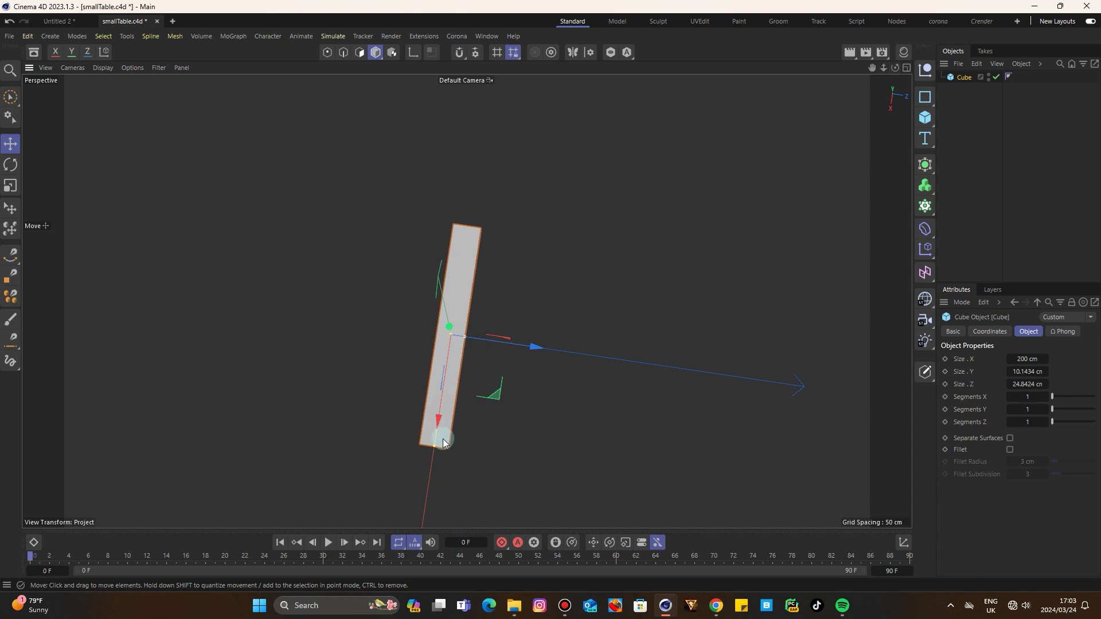
{"action": "left_click_drag", "start_coordinate": [443, 439], "coordinate": [428, 485]}
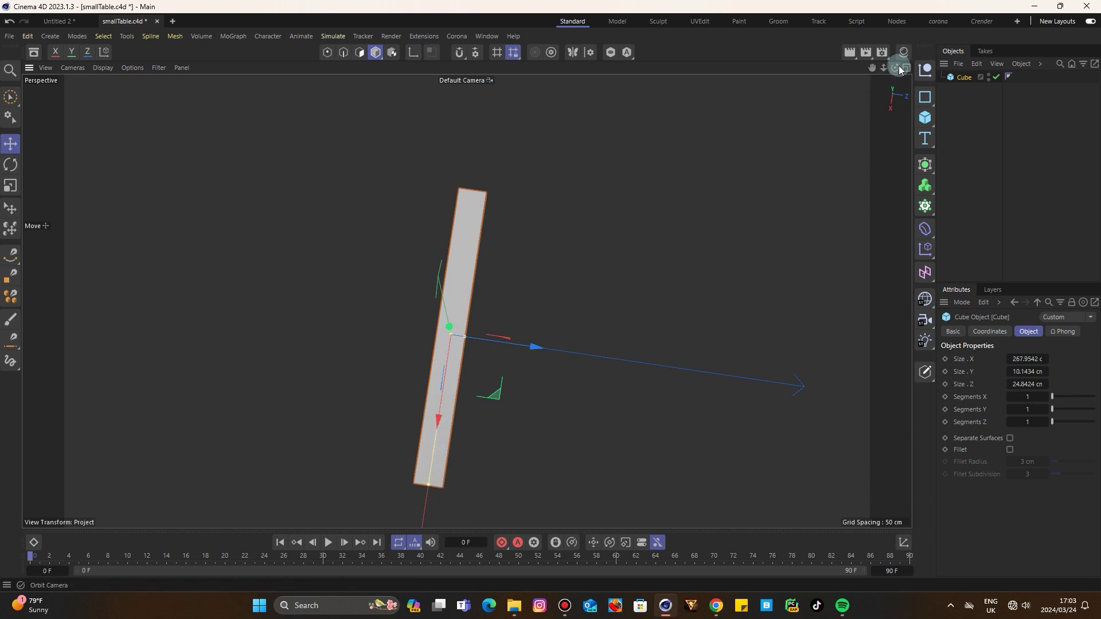
{"action": "left_click_drag", "start_coordinate": [898, 68], "coordinate": [832, 19]}
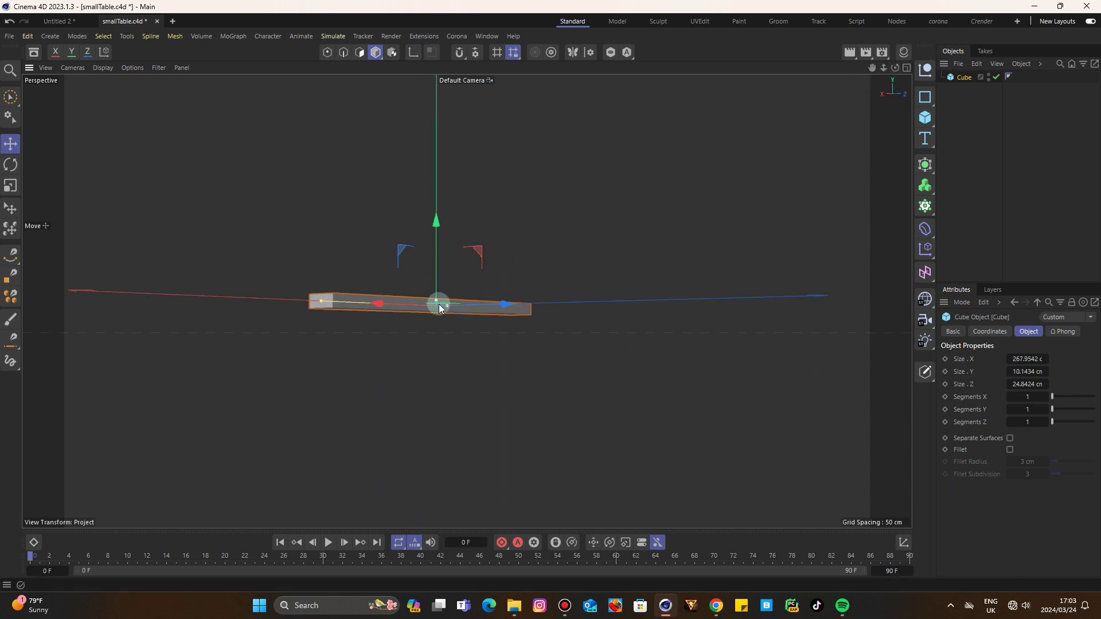
{"action": "left_click_drag", "start_coordinate": [434, 300], "coordinate": [439, 302]}
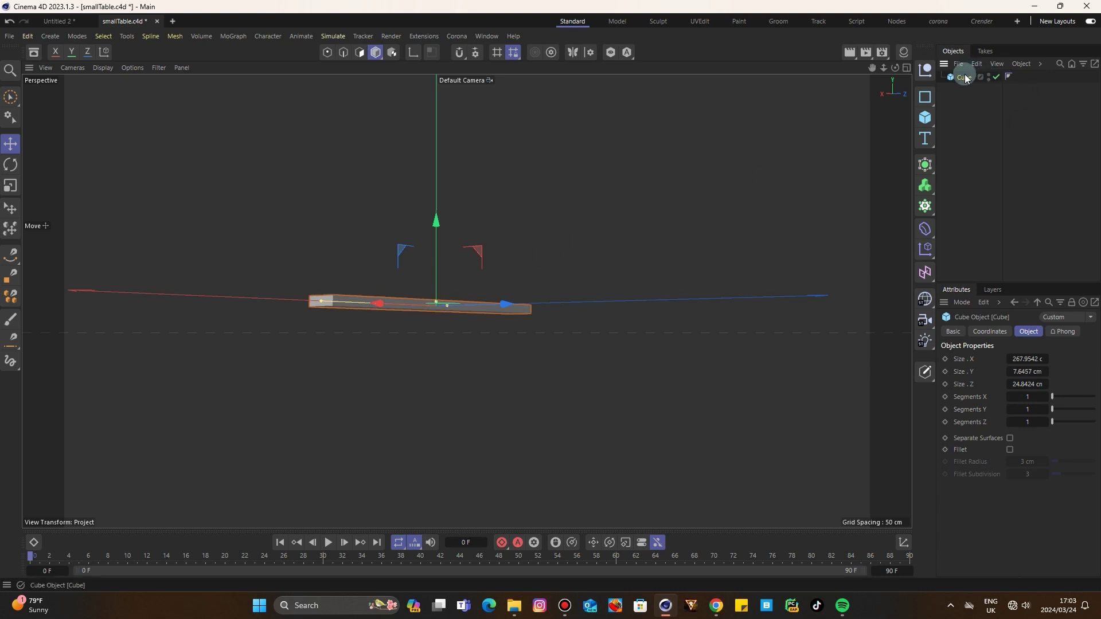
- Nest the plank cube inside a new Cloner and widen the object and attribute area
{"action": "left_click", "coordinate": [928, 208], "text": "alt"}
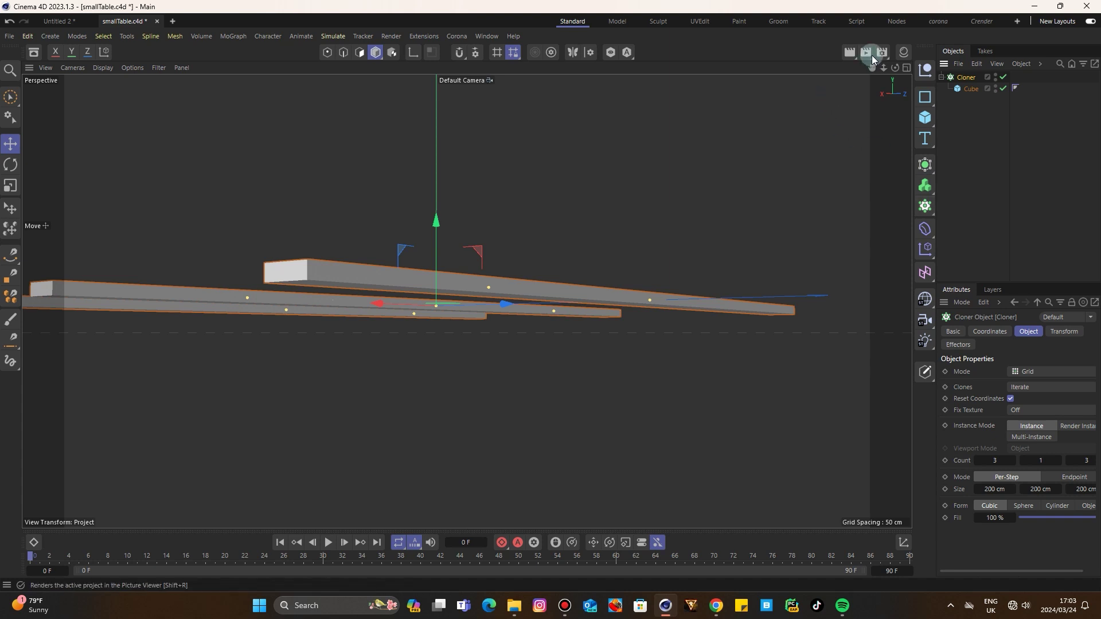
{"action": "left_click_drag", "start_coordinate": [883, 69], "coordinate": [840, 68]}
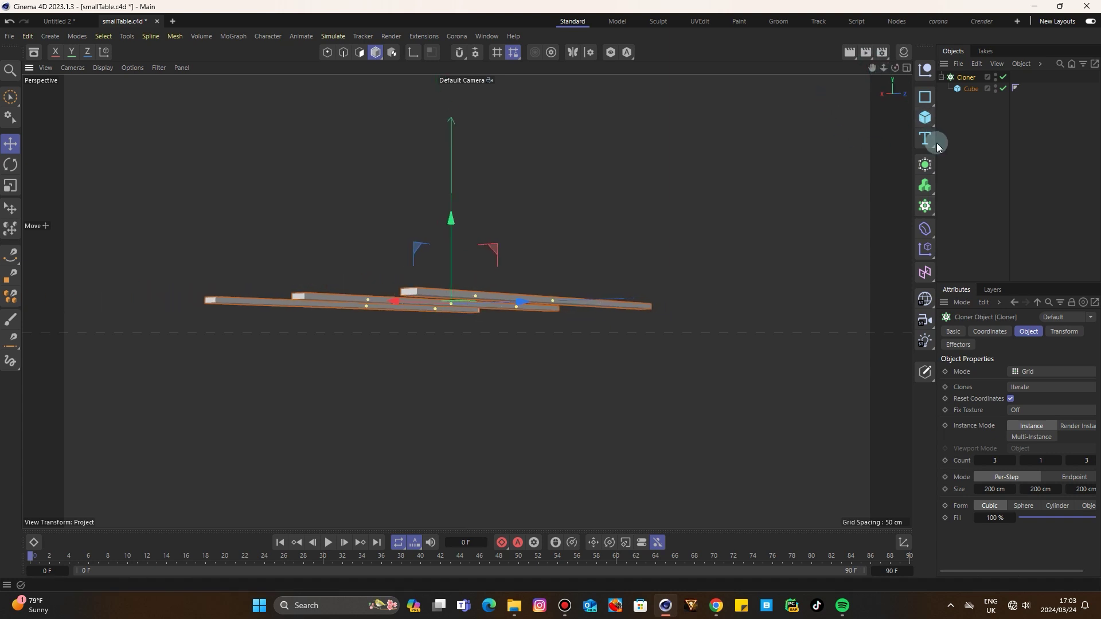
{"action": "left_click_drag", "start_coordinate": [935, 144], "coordinate": [882, 143]}
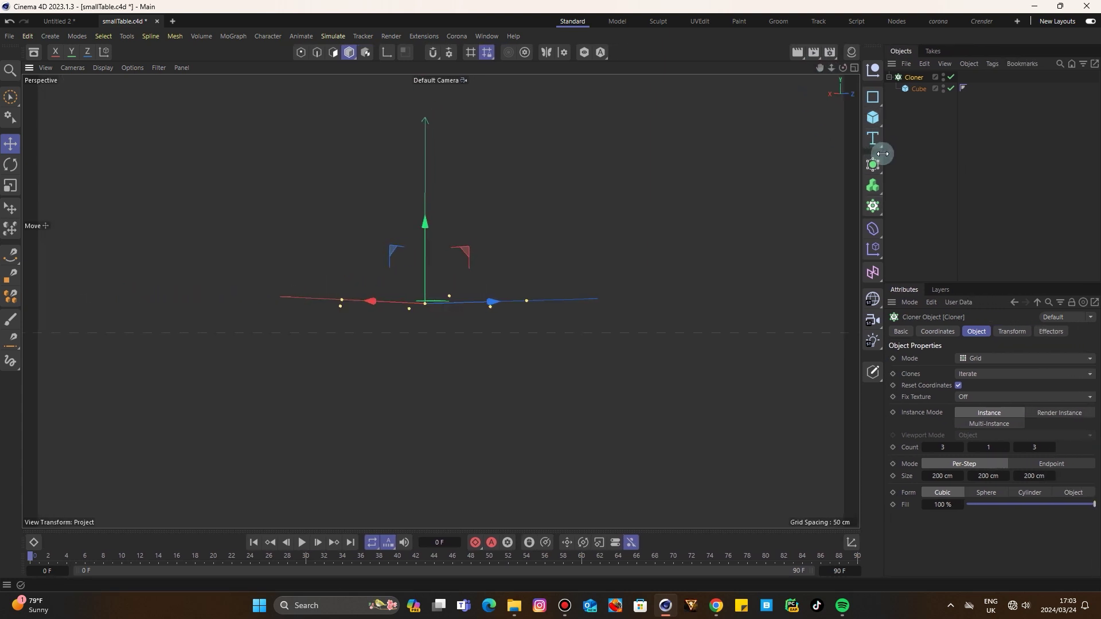
{"action": "left_click_drag", "start_coordinate": [845, 67], "coordinate": [883, 114]}
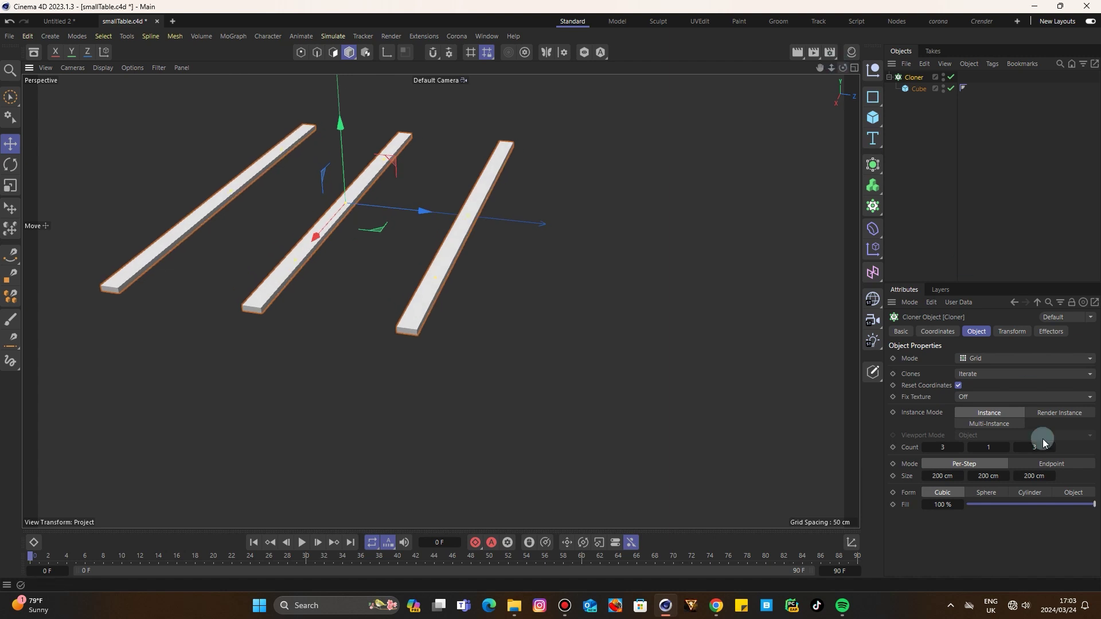
{"action": "key", "text": "Return"}
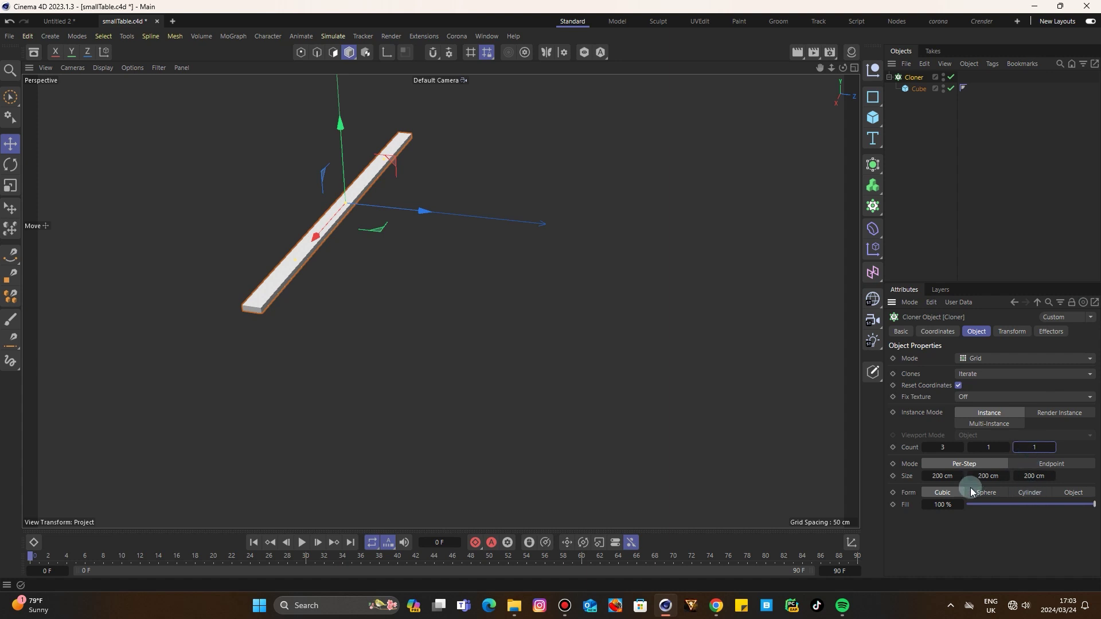
{"action": "mouse_move", "coordinate": [950, 476]}
{"action": "left_mouse_down"}
{"action": "mouse_move", "coordinate": [923, 476]}
{"action": "mouse_move", "coordinate": [951, 477]}
{"action": "left_mouse_up"}
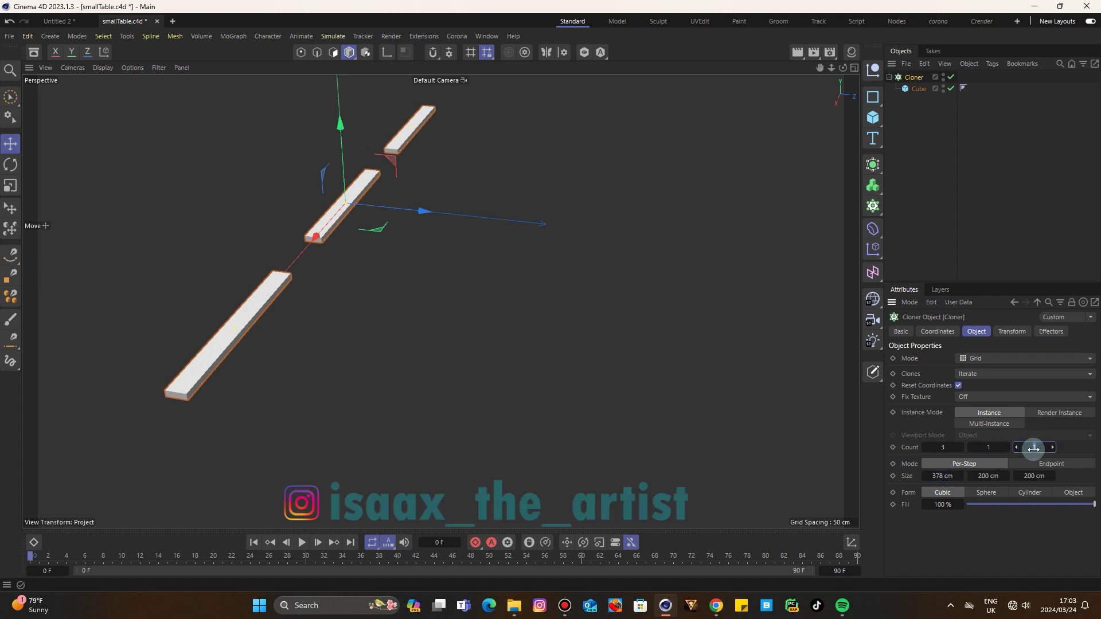
{"action": "type", "text": "3"}
{"action": "key", "text": "Return"}
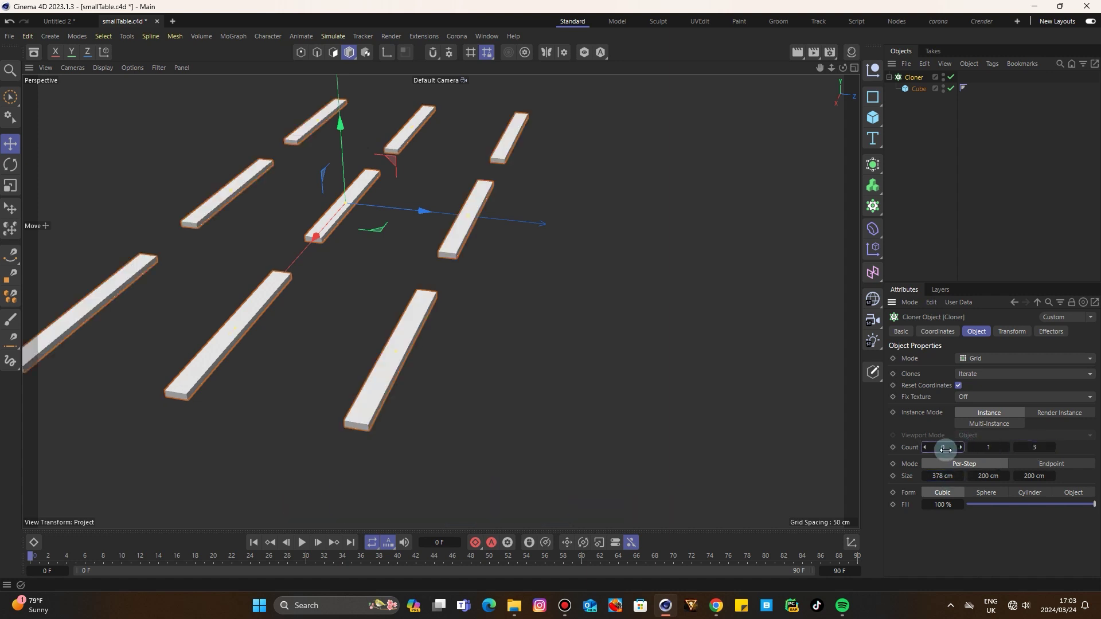
- Set the Cloner's X count to 1 and its per-step size to 288 cm, 177 cm and 31 cm in X, Y and Z
{"action": "left_click_drag", "start_coordinate": [945, 449], "coordinate": [945, 449]}
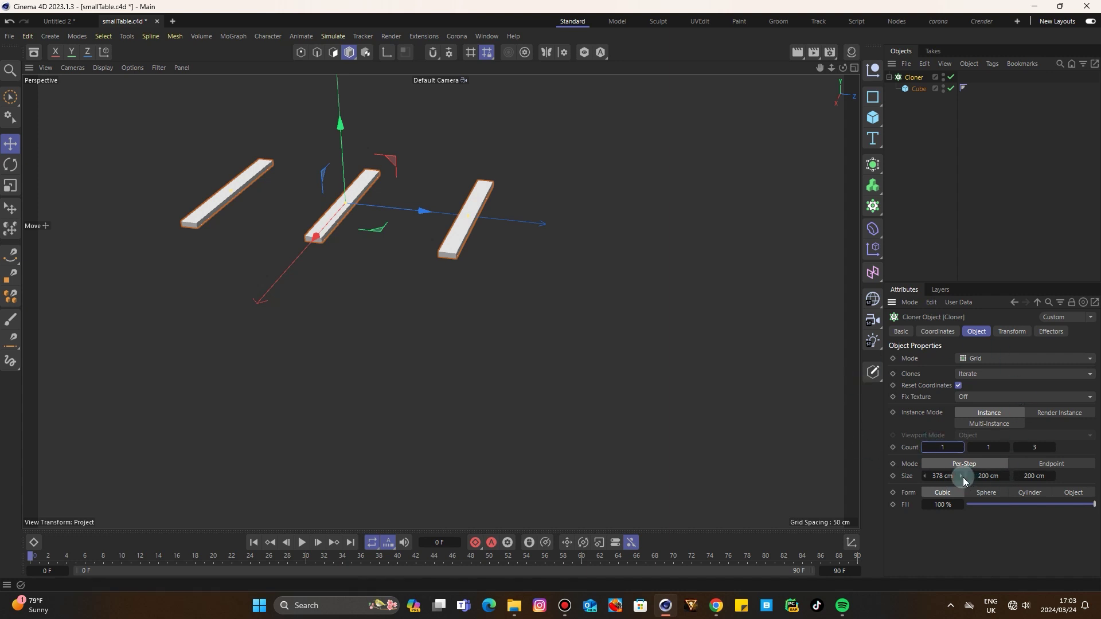
{"action": "left_click_drag", "start_coordinate": [945, 476], "coordinate": [918, 477]}
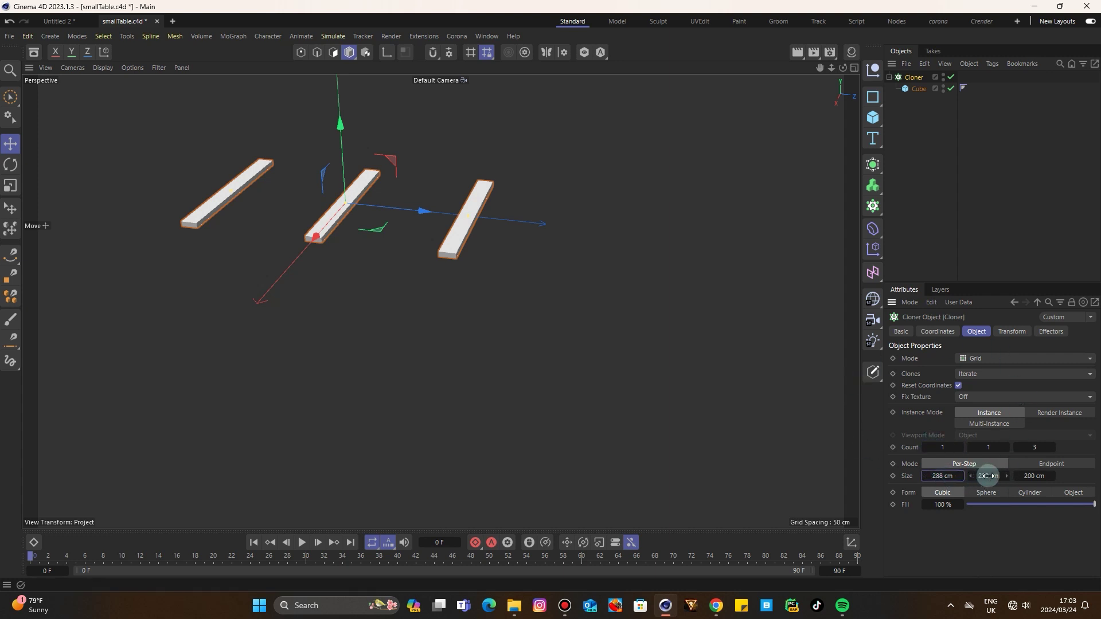
{"action": "left_click_drag", "start_coordinate": [988, 477], "coordinate": [975, 477]}
{"action": "left_click_drag", "start_coordinate": [1043, 478], "coordinate": [946, 477]}
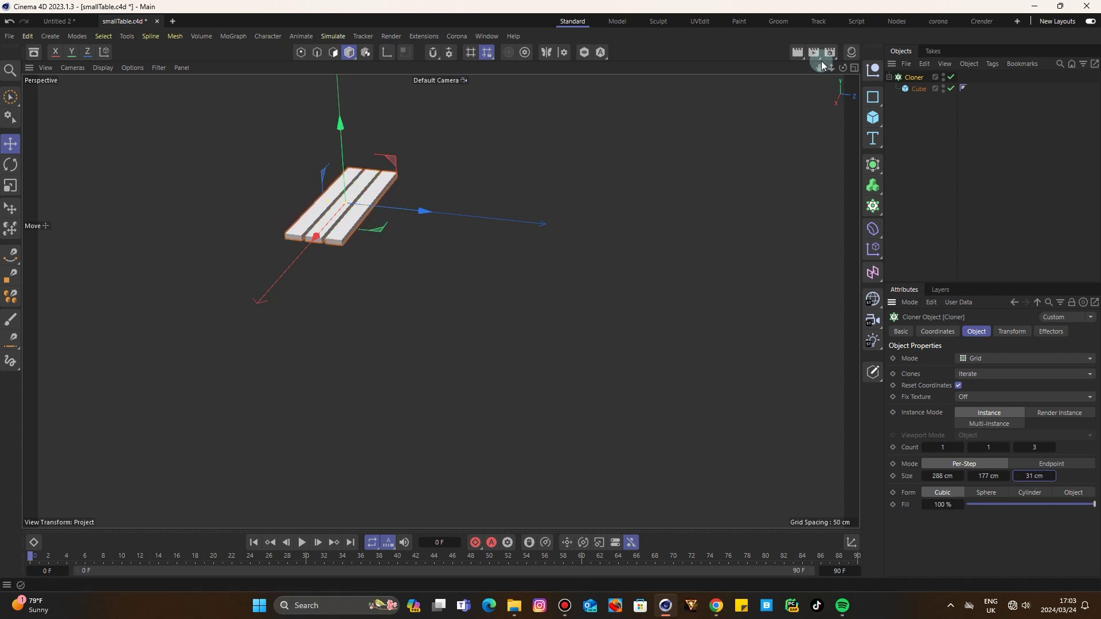
{"action": "left_click_drag", "start_coordinate": [819, 67], "coordinate": [883, 78]}
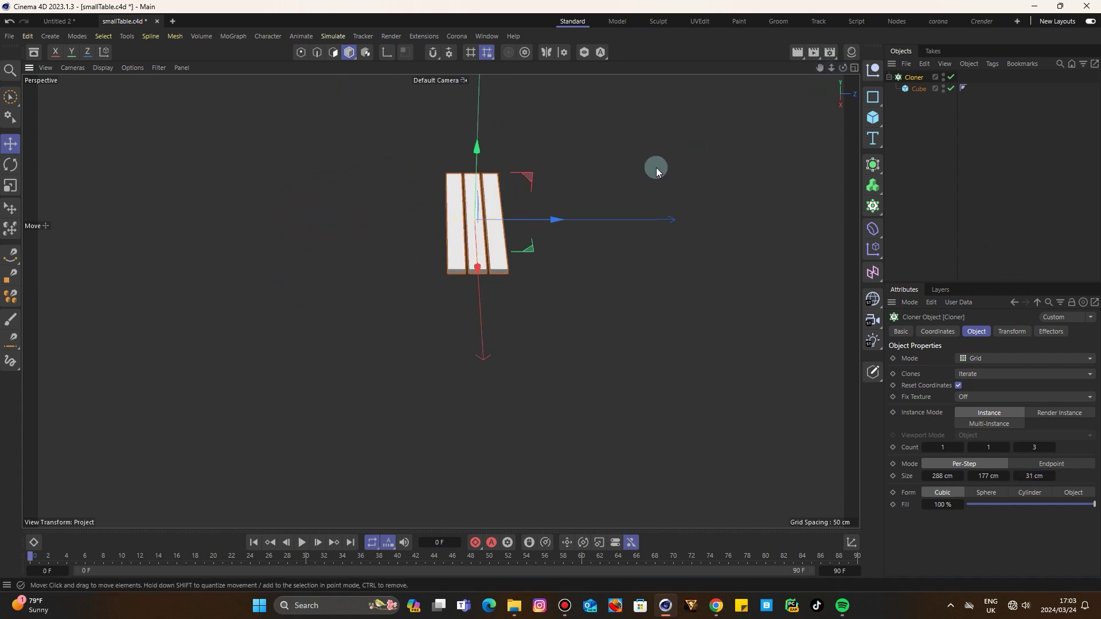
{"action": "scroll", "coordinate": [424, 180], "scroll_direction": "up", "scroll_amount": 6}
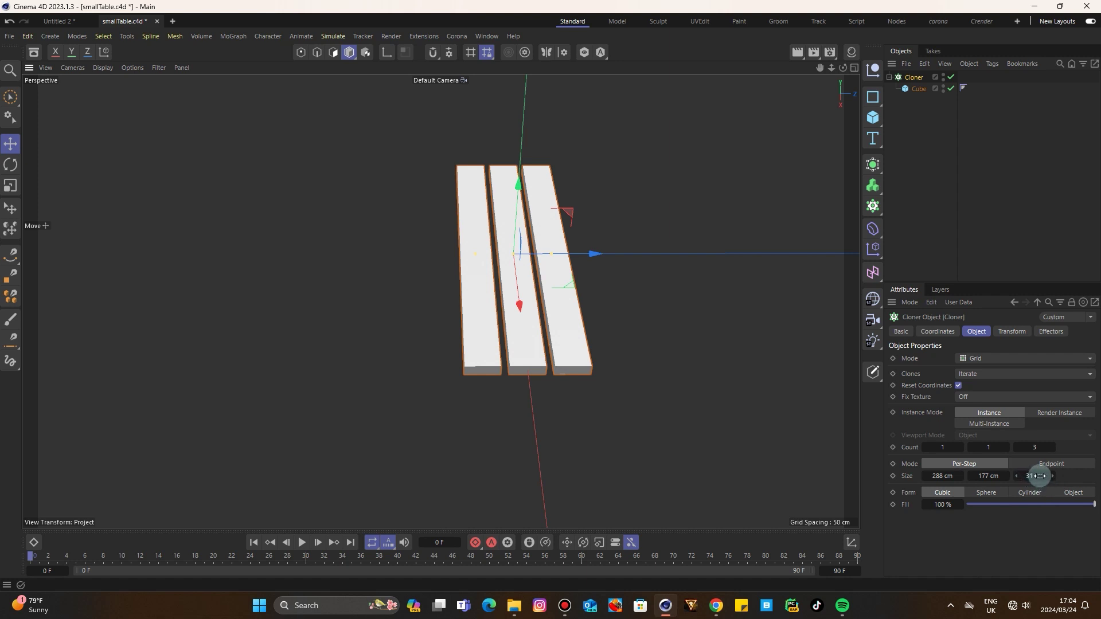
{"action": "left_click_drag", "start_coordinate": [1040, 476], "coordinate": [1039, 476]}
- Lengthen the plank cube inside the Cloner to about 324 cm along X
{"action": "left_click", "coordinate": [916, 89]}
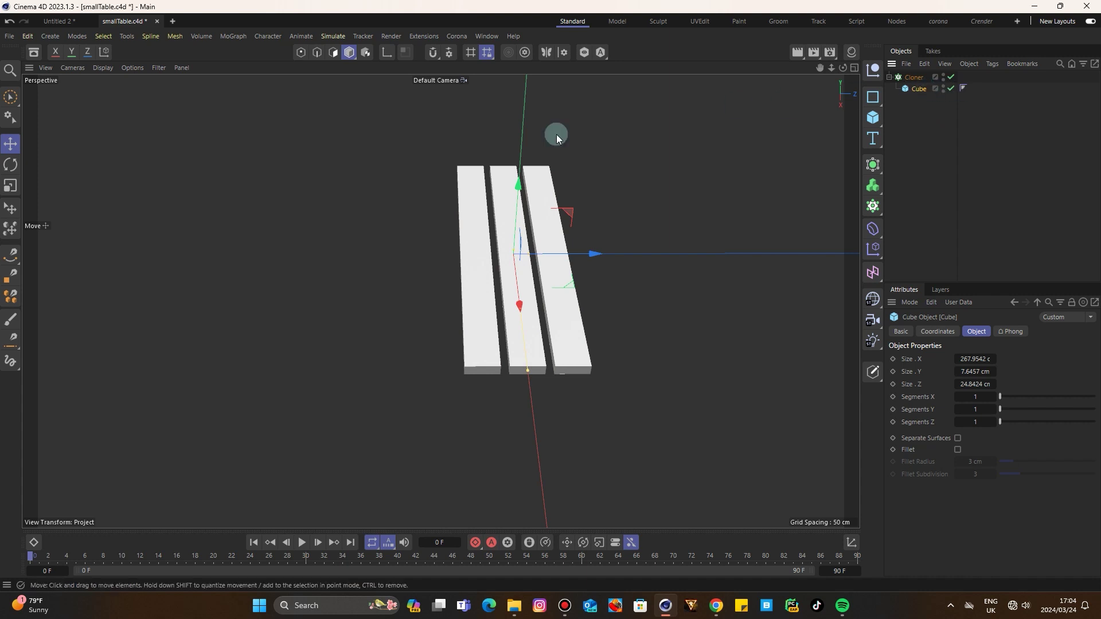
{"action": "left_click_drag", "start_coordinate": [843, 66], "coordinate": [789, 90]}
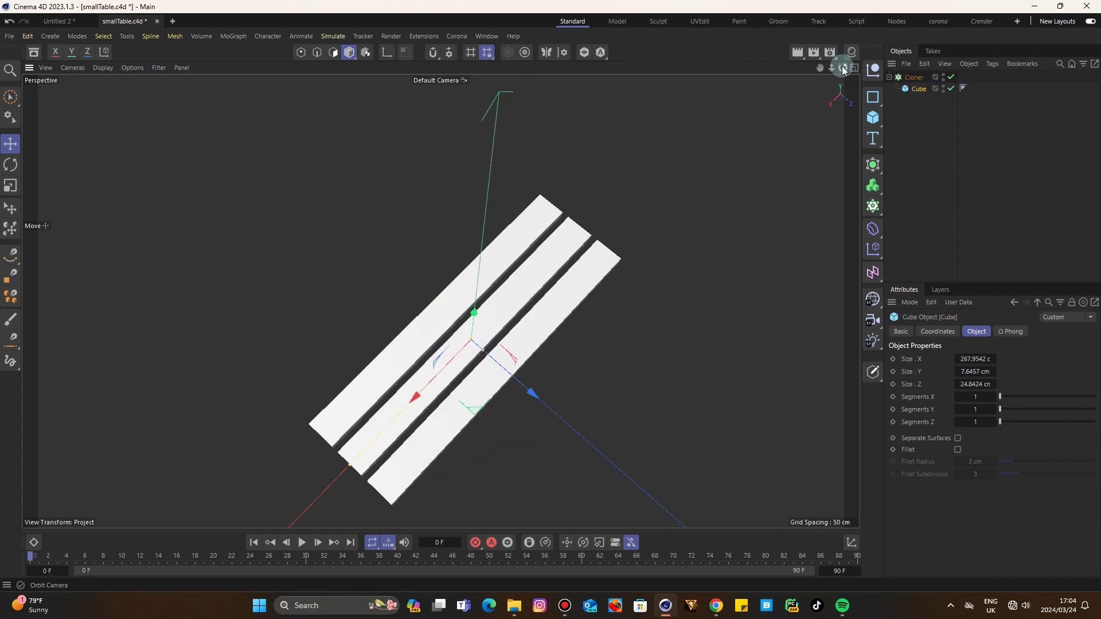
{"action": "left_click_drag", "start_coordinate": [348, 465], "coordinate": [311, 485]}
{"action": "left_click_drag", "start_coordinate": [821, 68], "coordinate": [797, 70]}
- Raise the Cloner's Z count to 6 planks and clear the selection
{"action": "left_click", "coordinate": [914, 77]}
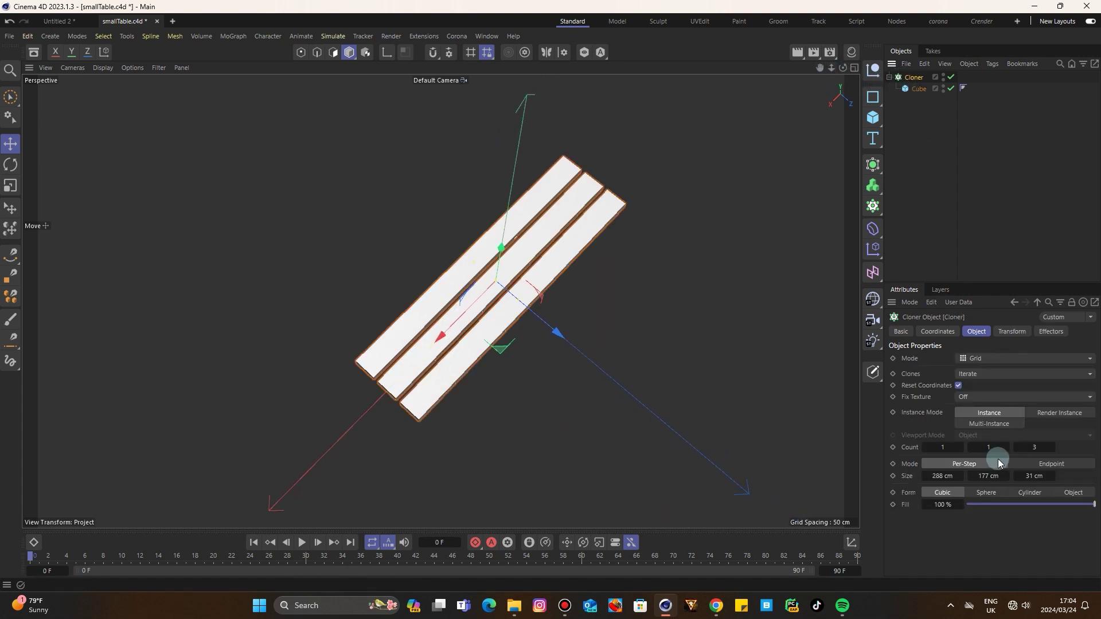
{"action": "left_click", "coordinate": [1052, 448]}
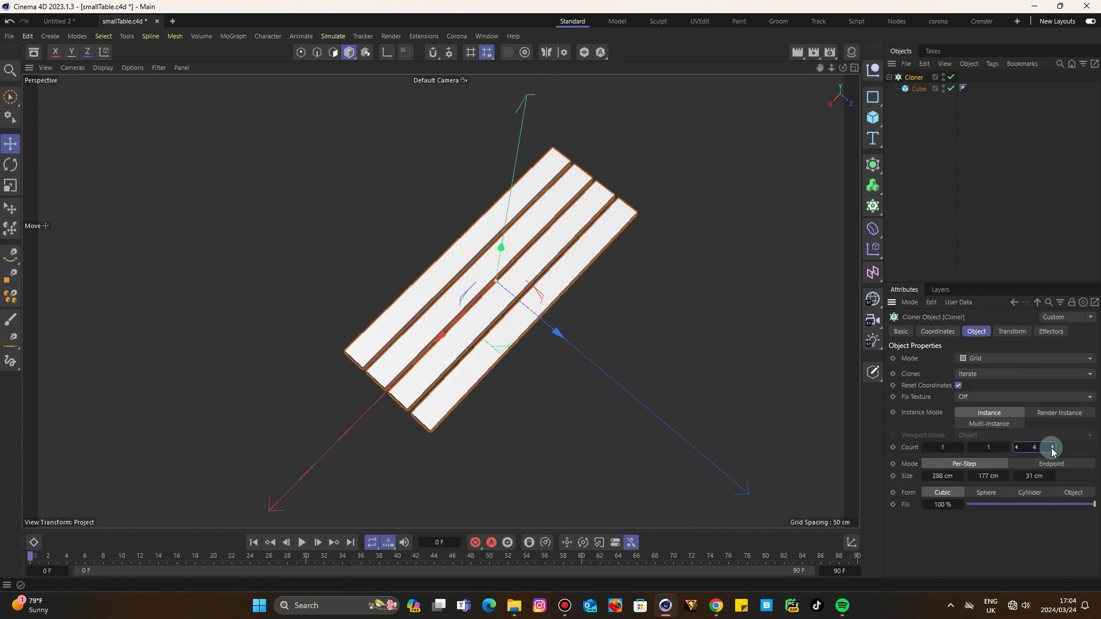
{"action": "left_click", "coordinate": [1052, 447]}
{"action": "left_click", "coordinate": [1051, 448]}
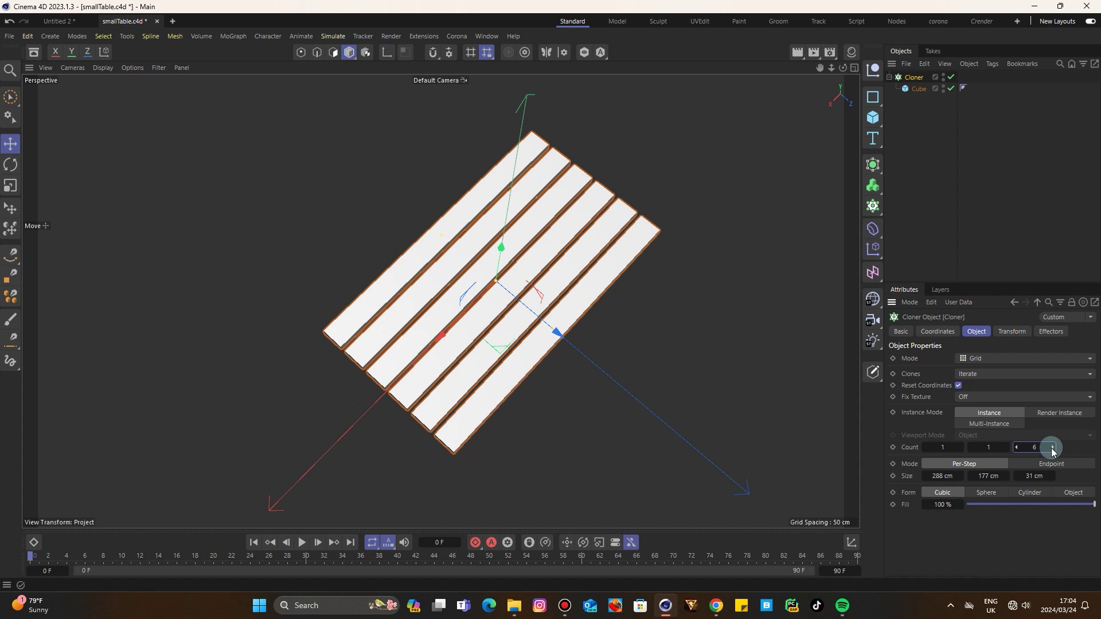
{"action": "left_click", "coordinate": [725, 294]}
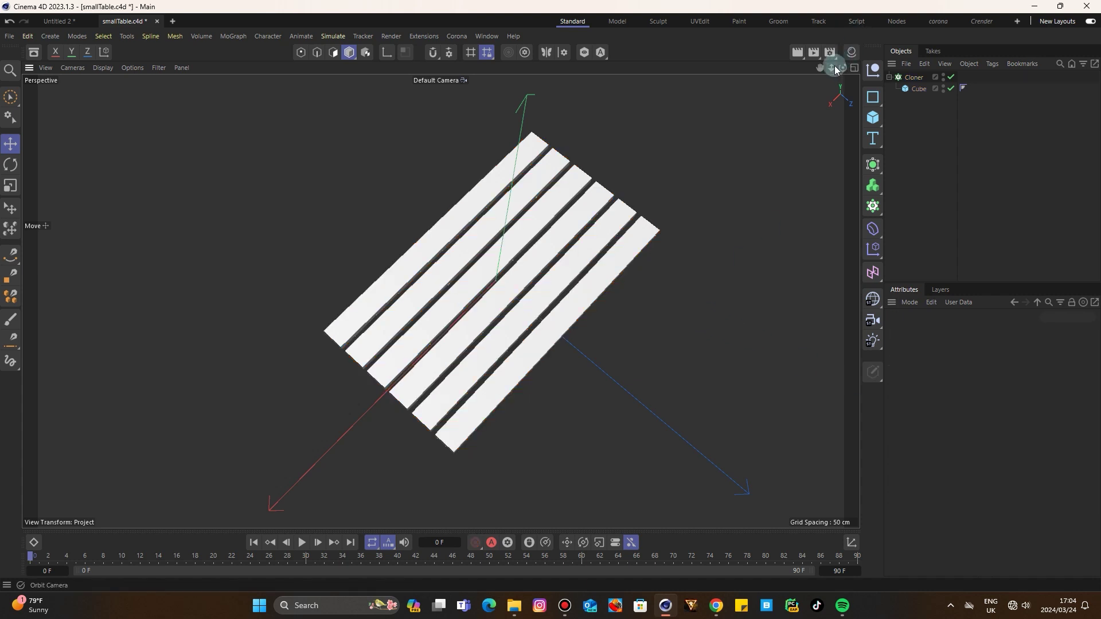
- Add a Bevel deformer as a child of the plank cube and inspect the plank edges up close
{"action": "left_click_drag", "start_coordinate": [834, 67], "coordinate": [808, 68]}
{"action": "left_click", "coordinate": [918, 89]}
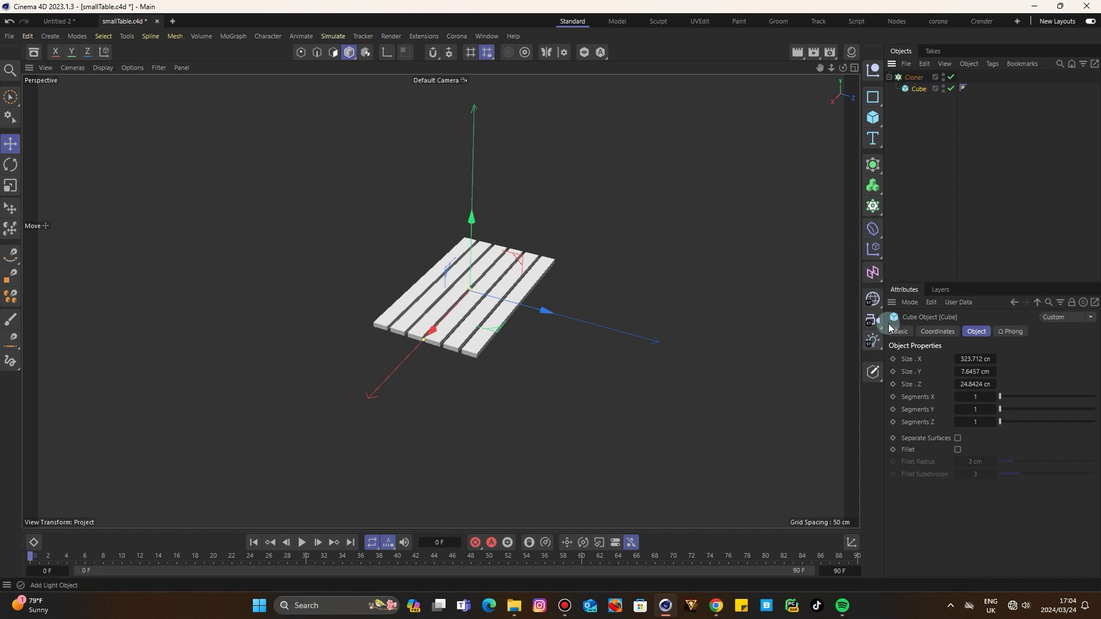
{"action": "left_click", "coordinate": [877, 233]}
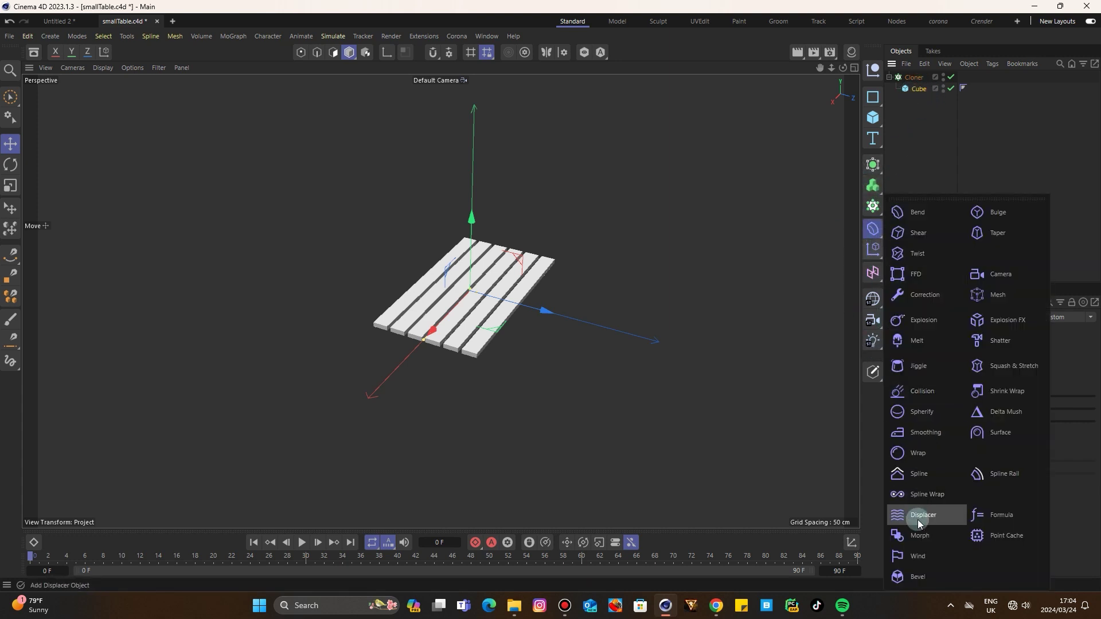
{"action": "left_click", "coordinate": [916, 571], "text": "shift"}
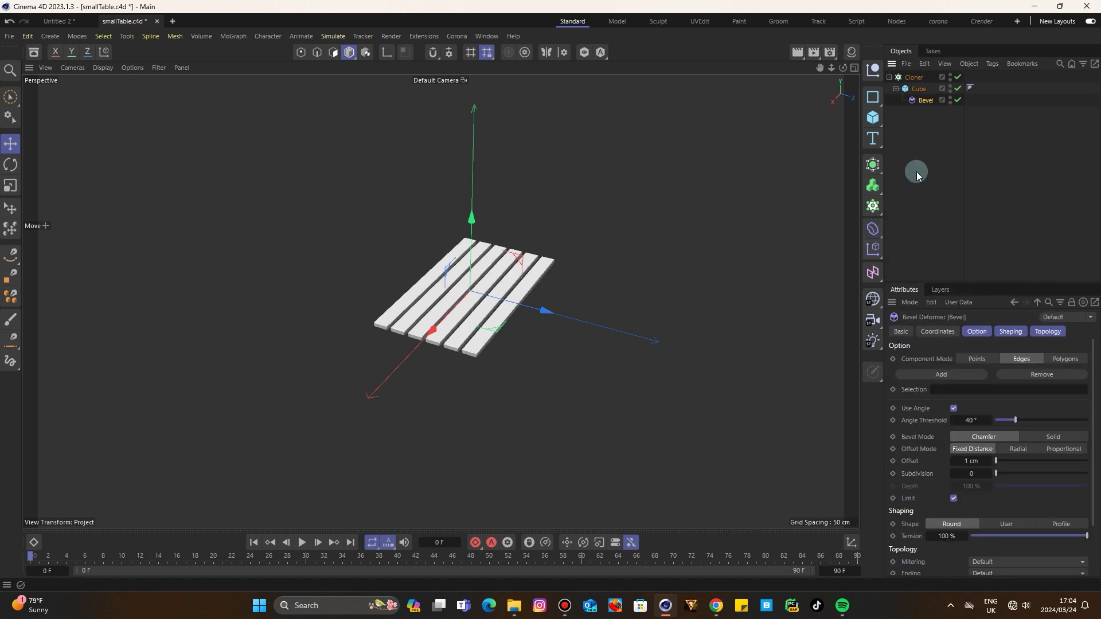
{"action": "scroll", "coordinate": [460, 365], "scroll_direction": "up", "scroll_amount": 10}
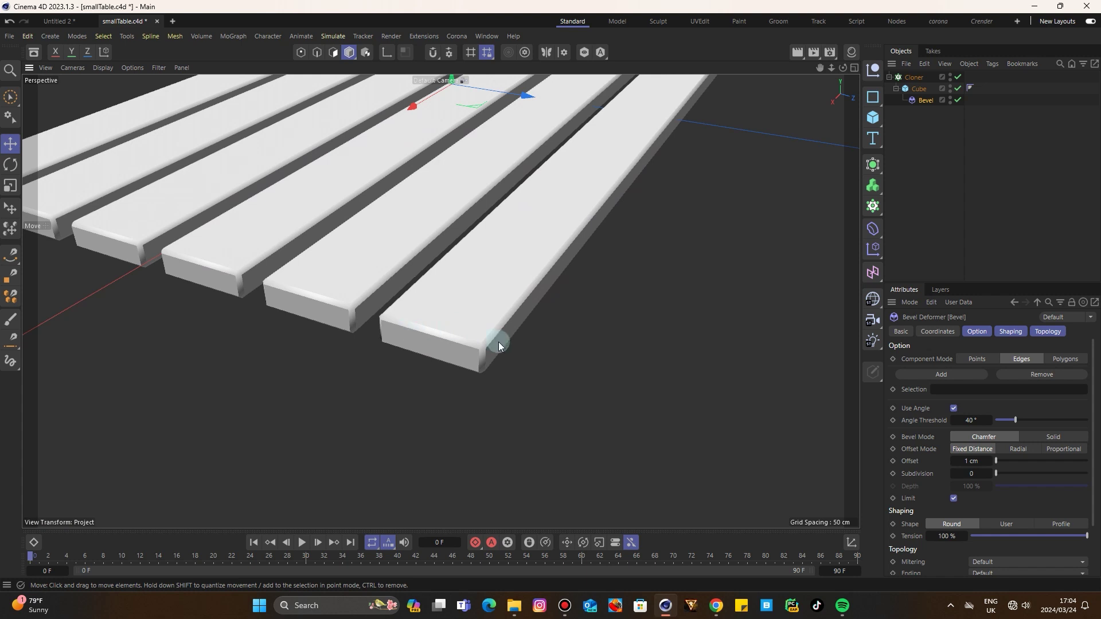
- Set the Bevel deformer's subdivision to 2 for rounder plank edges and clear the selection
{"action": "scroll", "coordinate": [484, 342], "scroll_direction": "up", "scroll_amount": 3}
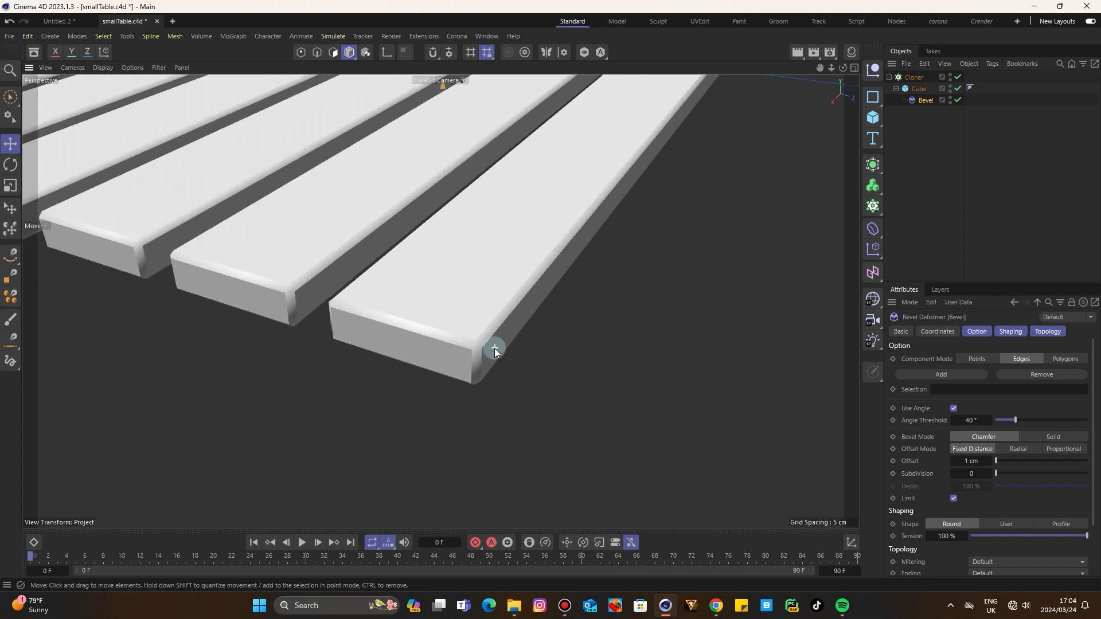
{"action": "left_click", "coordinate": [990, 474]}
{"action": "left_click", "coordinate": [990, 475]}
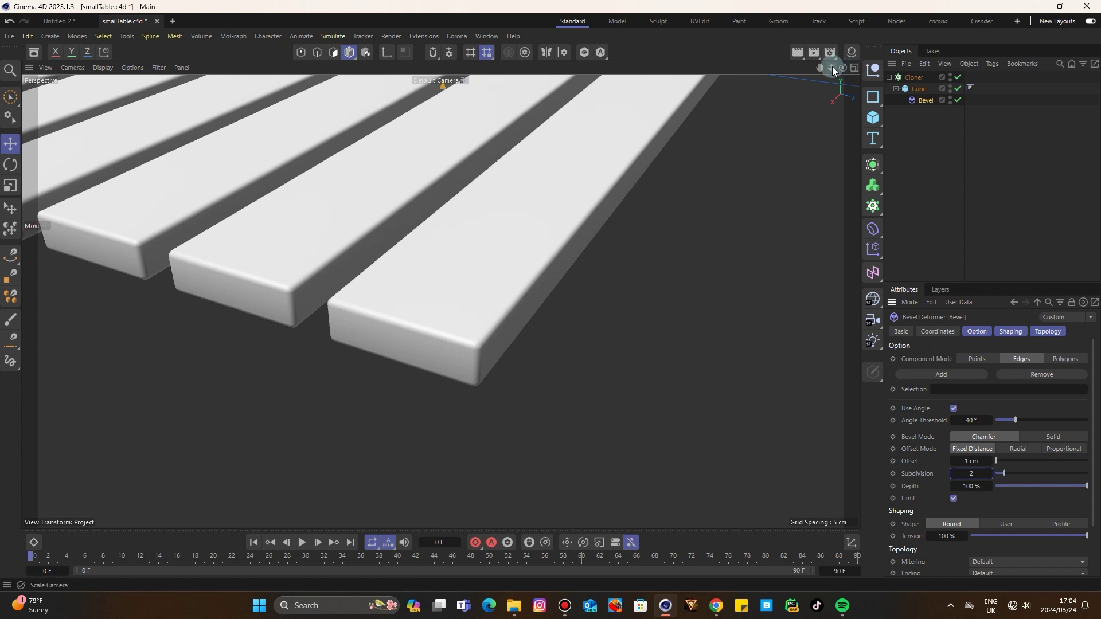
{"action": "left_click_drag", "start_coordinate": [831, 68], "coordinate": [746, 175]}
{"action": "left_click", "coordinate": [745, 174]}
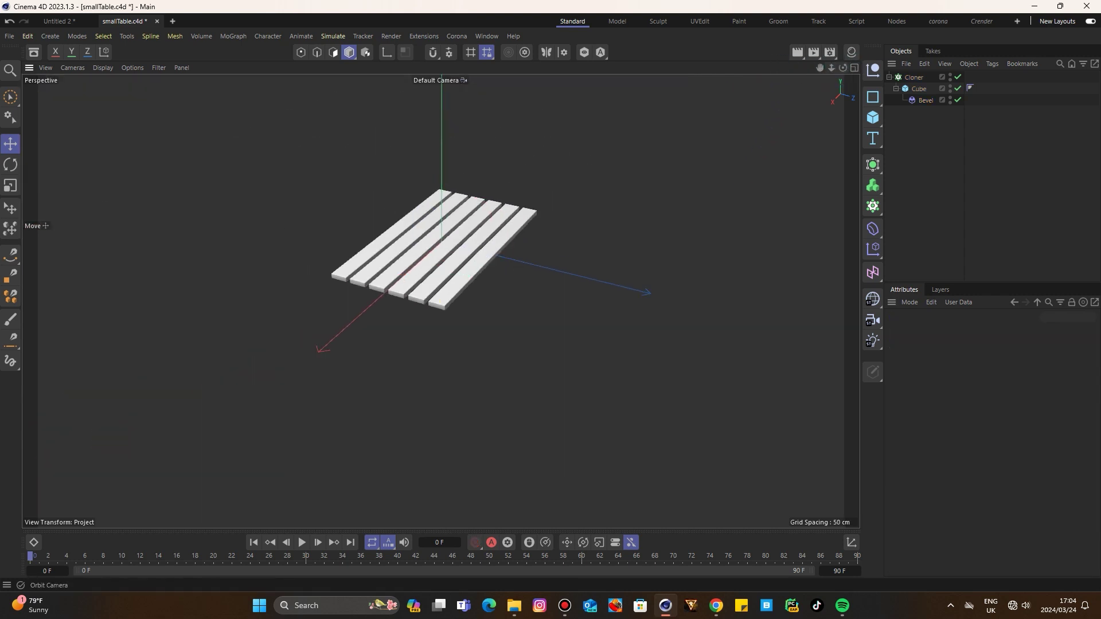
- Duplicate the plank cube out of the Cloner to the top level and disable the copy's Bevel deformer
{"action": "left_click_drag", "start_coordinate": [843, 68], "coordinate": [806, 75]}
{"action": "left_click", "coordinate": [896, 89]}
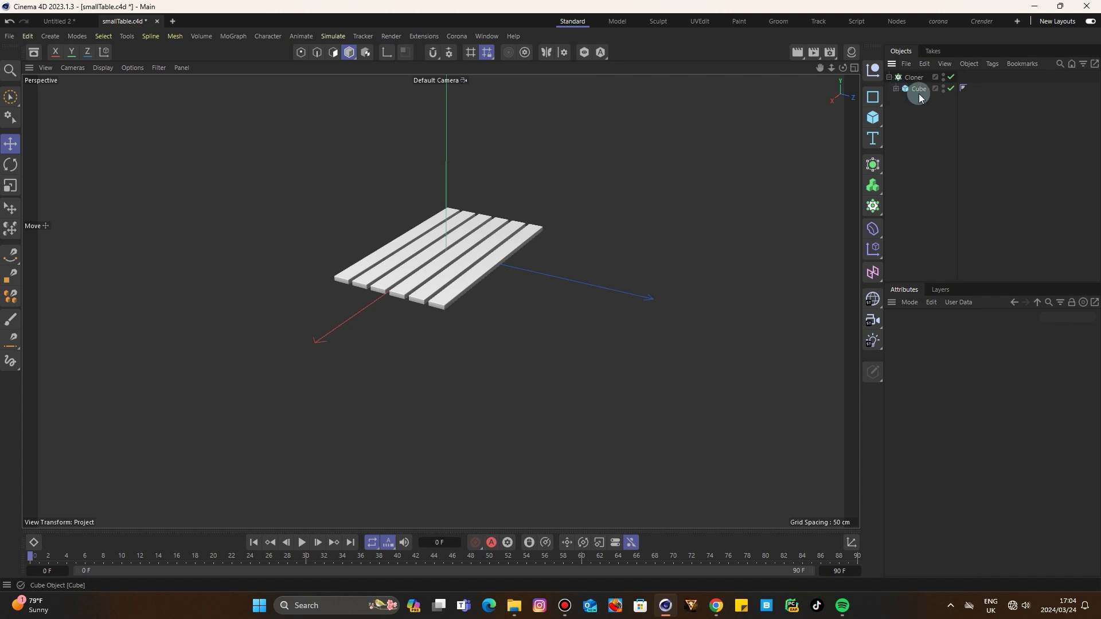
{"action": "left_click", "coordinate": [917, 90]}
{"action": "left_click_drag", "start_coordinate": [917, 90], "coordinate": [920, 109], "text": "ctrl"}
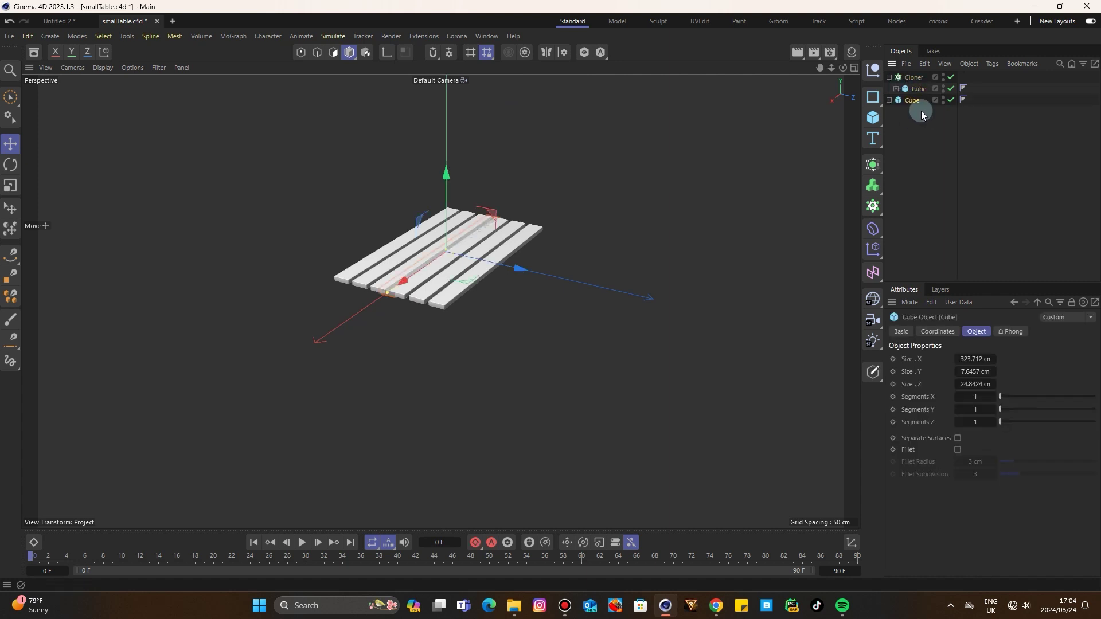
{"action": "left_click", "coordinate": [888, 99]}
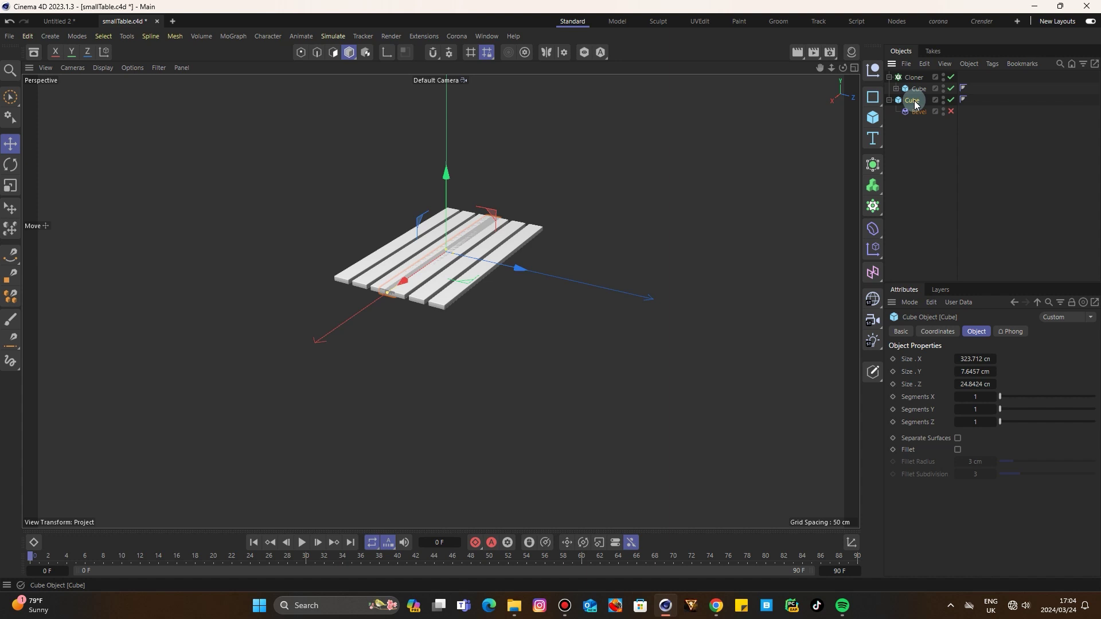
{"action": "left_click", "coordinate": [13, 166]}
{"action": "left_click", "coordinate": [435, 273]}
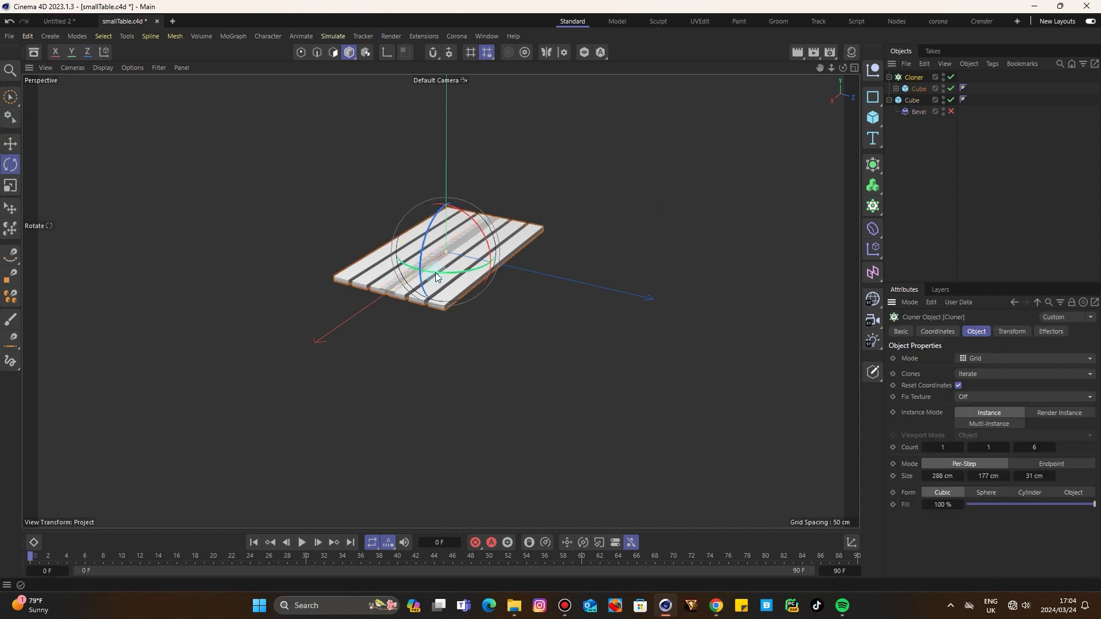
{"action": "left_click_drag", "start_coordinate": [435, 273], "coordinate": [450, 266]}
{"action": "key", "text": "ctrl+z"}
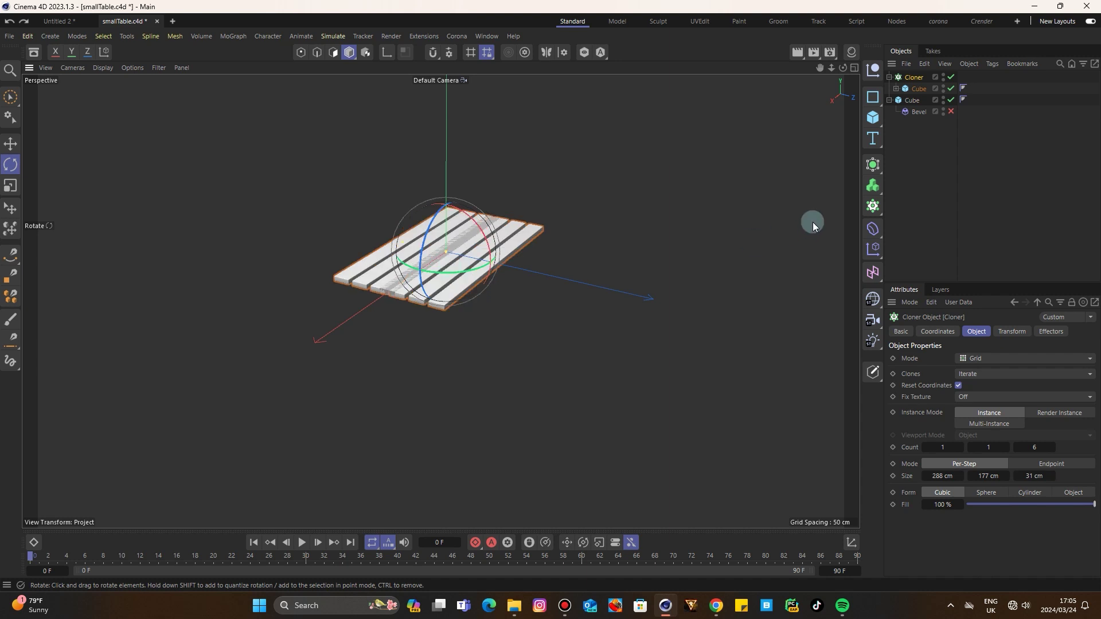
- Rotate the copied plank crosswise to the slats and move it to the front end of the tabletop
{"action": "left_click", "coordinate": [913, 99]}
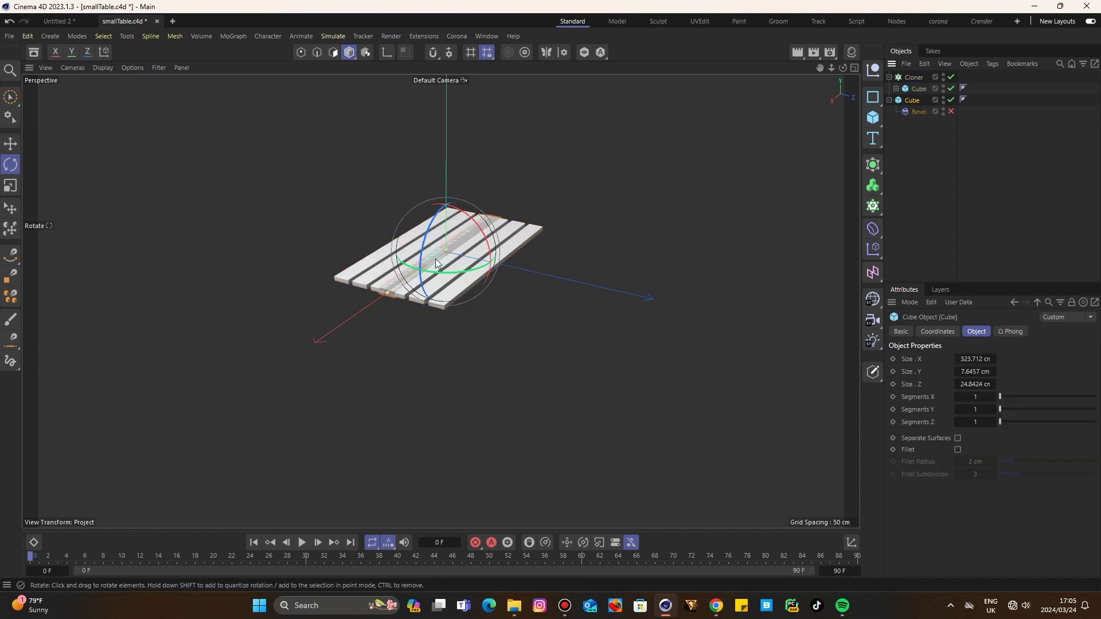
{"action": "left_click_drag", "start_coordinate": [431, 273], "coordinate": [496, 263]}
{"action": "key", "text": "e"}
{"action": "left_click_drag", "start_coordinate": [484, 226], "coordinate": [434, 252]}
- Shorten the crosswise plank to the tabletop's width and lower it so it sits beneath the slats
{"action": "scroll", "coordinate": [438, 316], "scroll_direction": "up", "scroll_amount": 3}
{"action": "scroll", "coordinate": [439, 319], "scroll_direction": "up", "scroll_amount": 2}
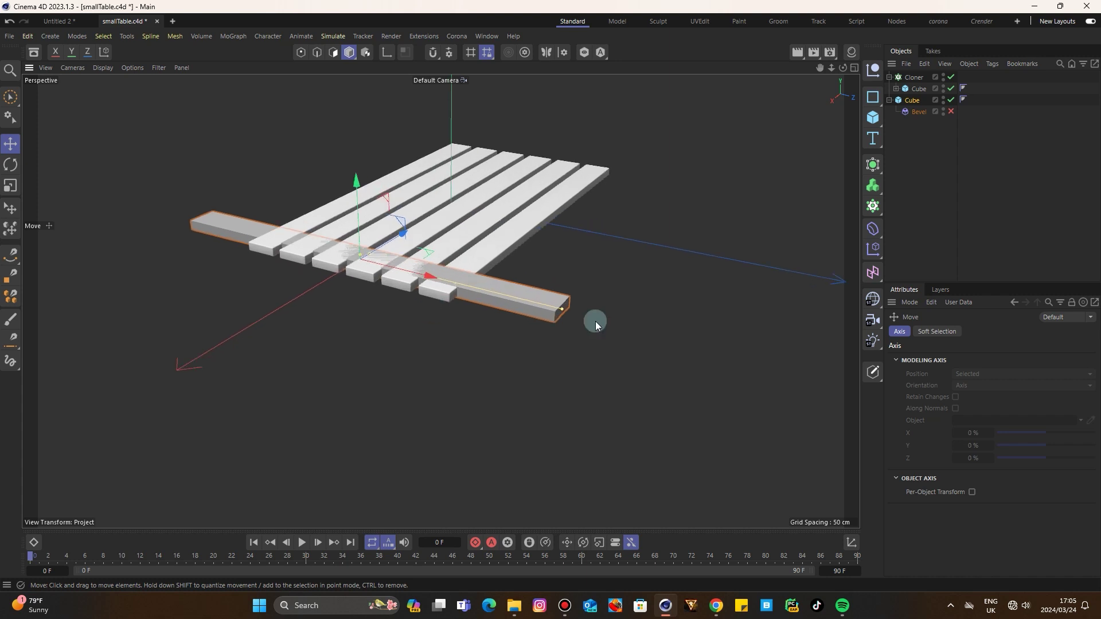
{"action": "left_click_drag", "start_coordinate": [531, 310], "coordinate": [455, 300]}
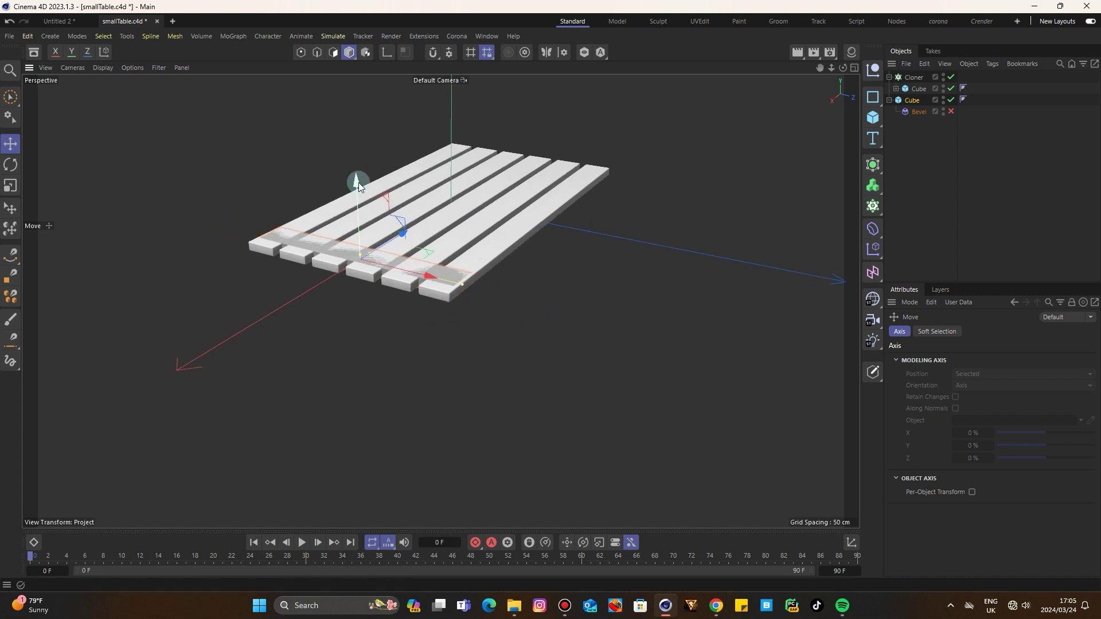
{"action": "left_click_drag", "start_coordinate": [359, 183], "coordinate": [360, 187]}
{"action": "scroll", "coordinate": [377, 250], "scroll_direction": "up", "scroll_amount": 2}
{"action": "scroll", "coordinate": [379, 336], "scroll_direction": "up", "scroll_amount": 4}
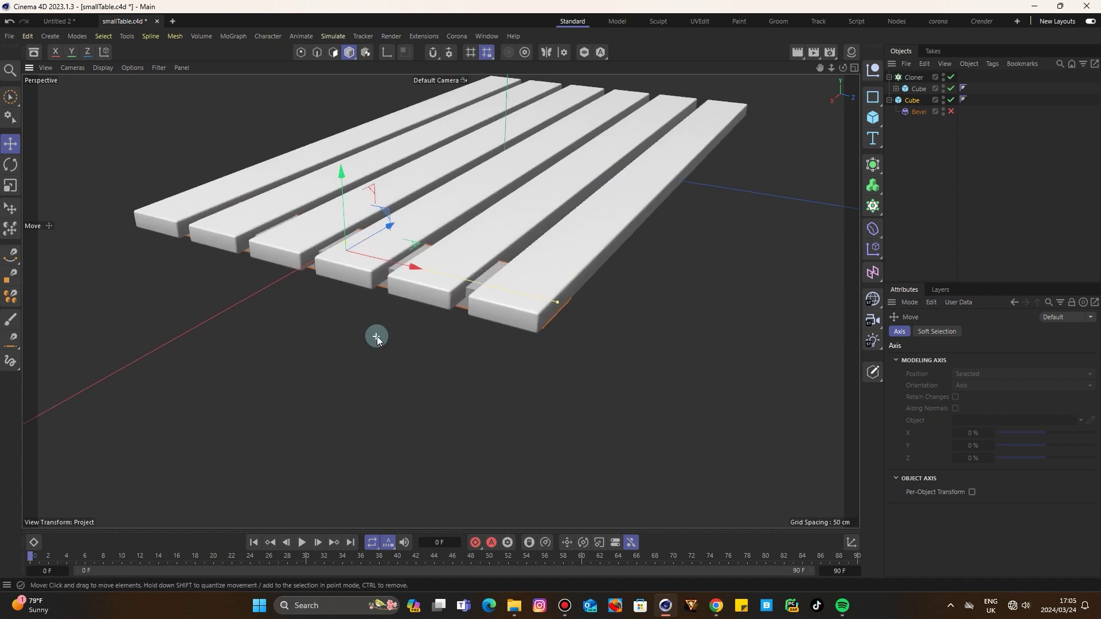
- Make the crossbar editable and add a symmetrical loop cut about 6.2% in from each end
{"action": "mouse_move", "coordinate": [843, 69]}
{"action": "left_mouse_down"}
{"action": "mouse_move", "coordinate": [440, 301]}
{"action": "mouse_move", "coordinate": [841, 70]}
{"action": "mouse_move", "coordinate": [832, 68]}
{"action": "left_mouse_up"}
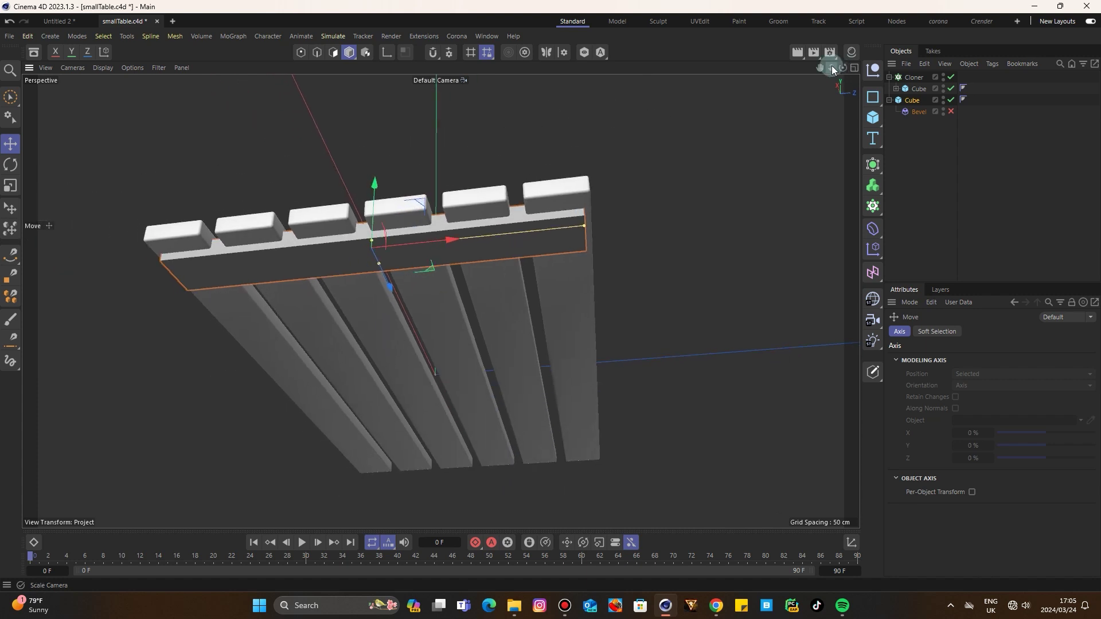
{"action": "key", "text": "c"}
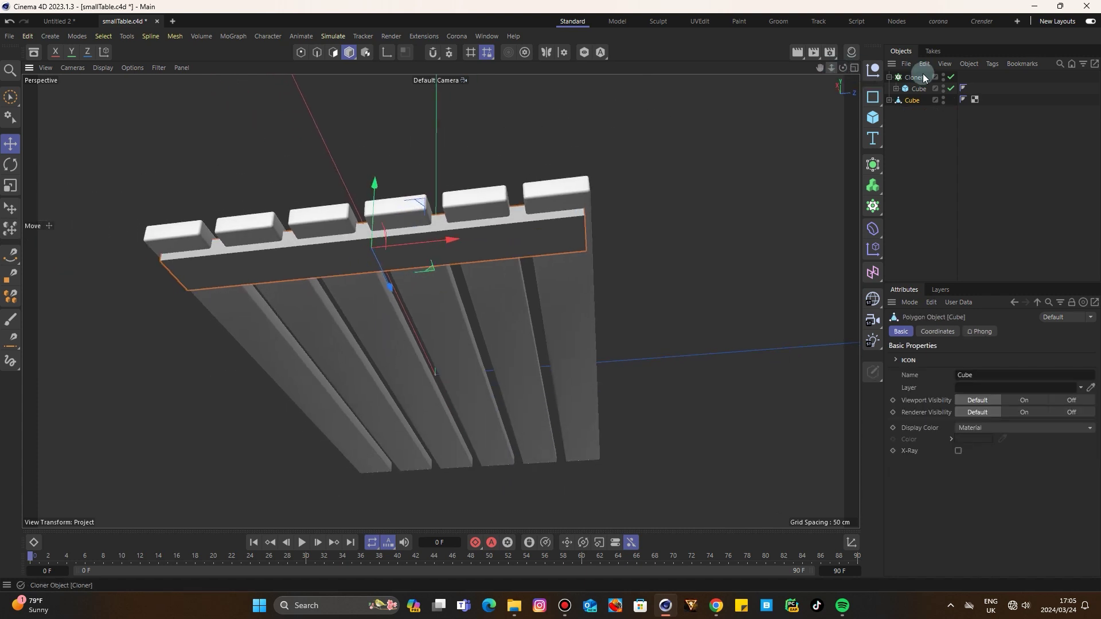
{"action": "left_click", "coordinate": [334, 53]}
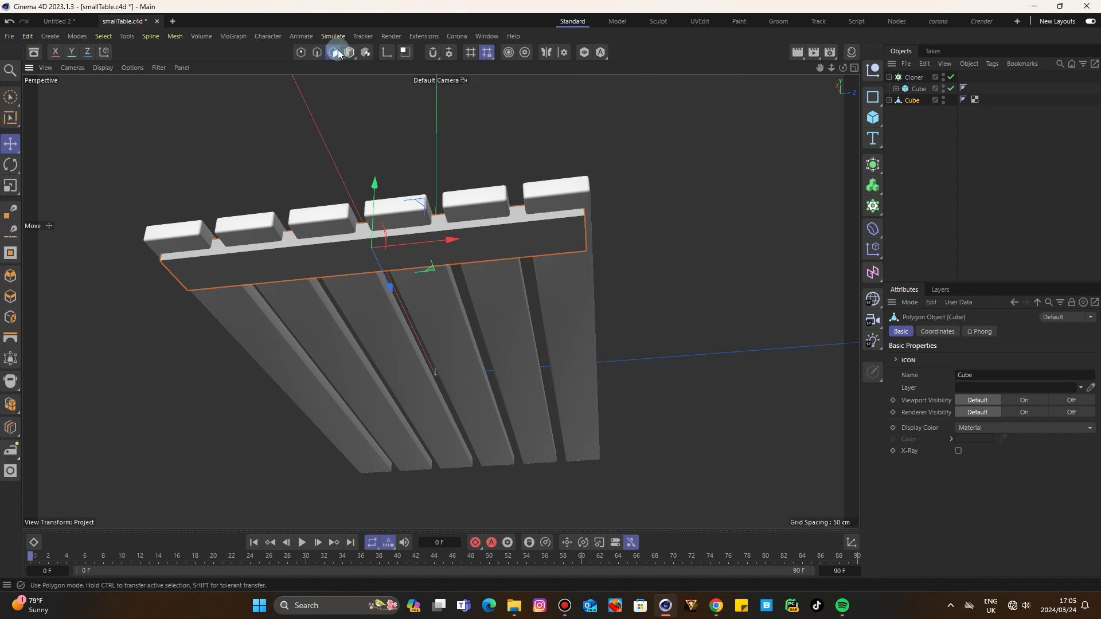
{"action": "left_click_drag", "start_coordinate": [831, 68], "coordinate": [811, 81]}
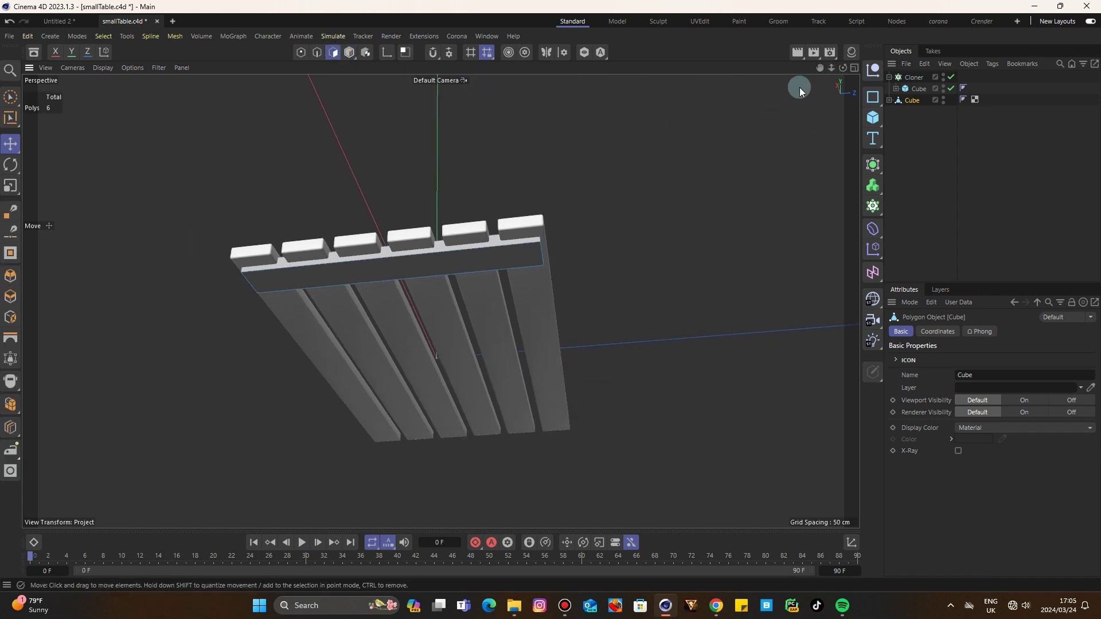
{"action": "key", "text": "k"}
{"action": "key", "text": "l"}
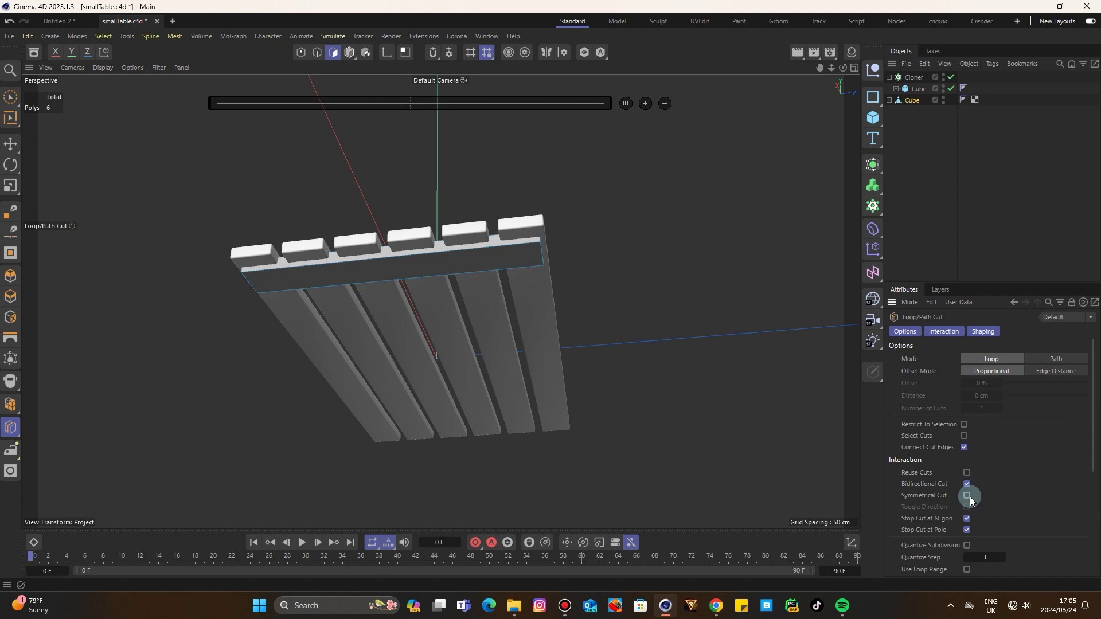
{"action": "left_click", "coordinate": [521, 246]}
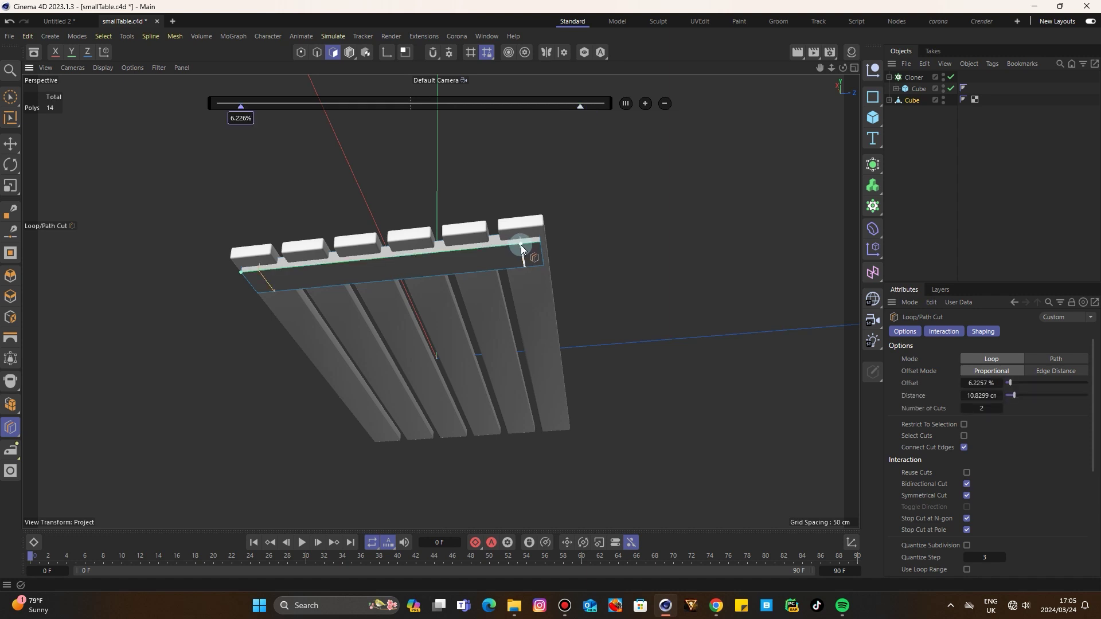
- Extrude the two end polygons on the crossbar's underside straight down to form a pair of table legs
{"action": "left_click", "coordinate": [11, 143]}
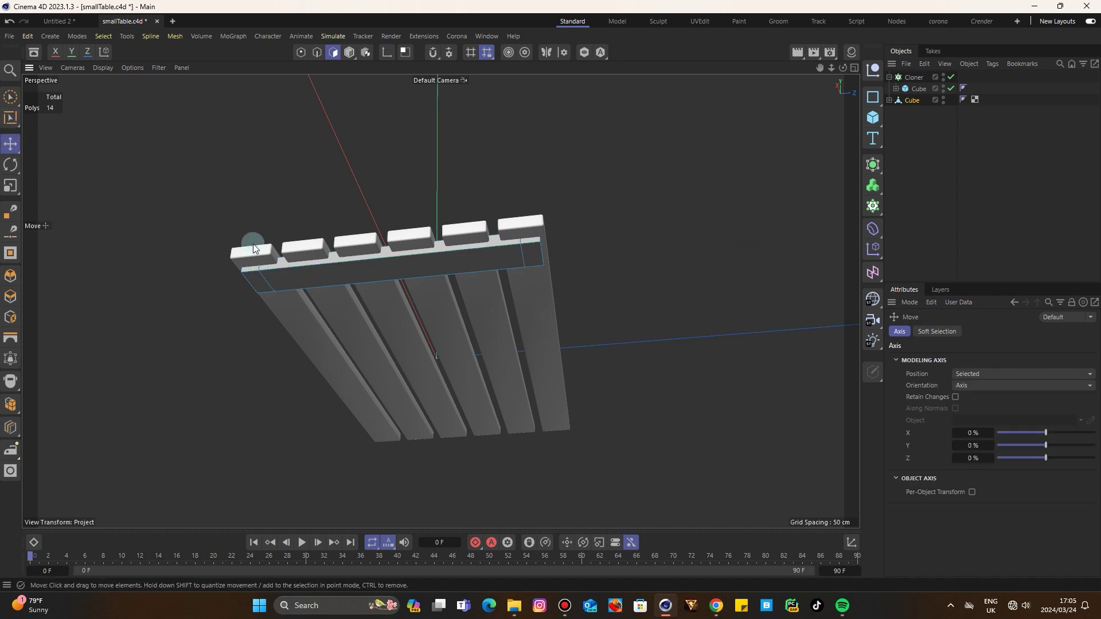
{"action": "left_click", "coordinate": [534, 255]}
{"action": "left_click_drag", "start_coordinate": [843, 67], "coordinate": [843, 76]}
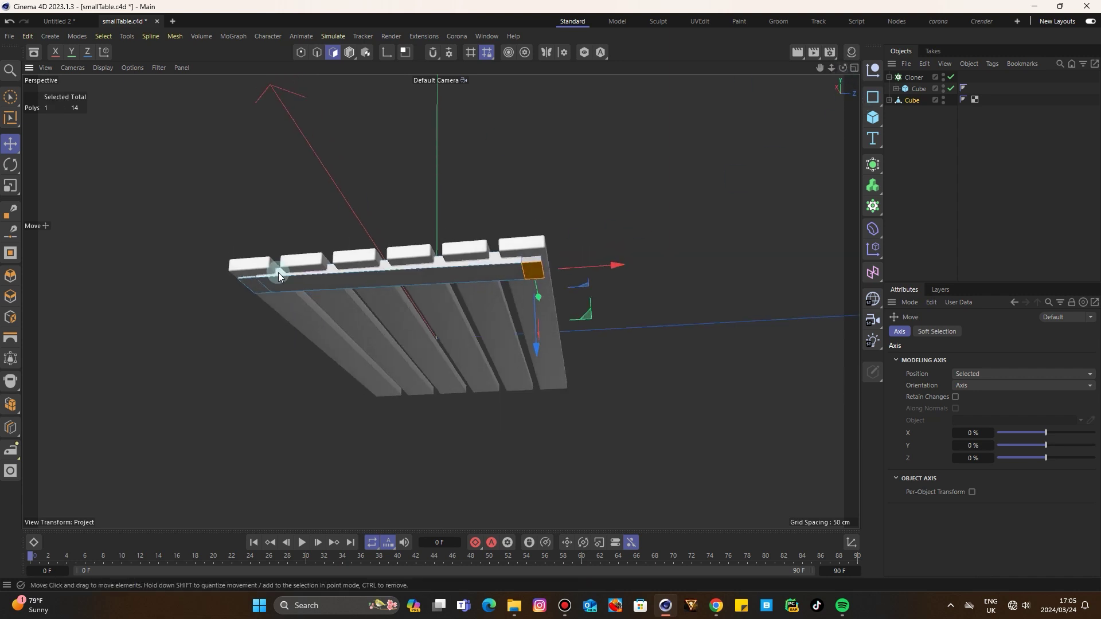
{"action": "left_click", "coordinate": [253, 283], "text": "shift"}
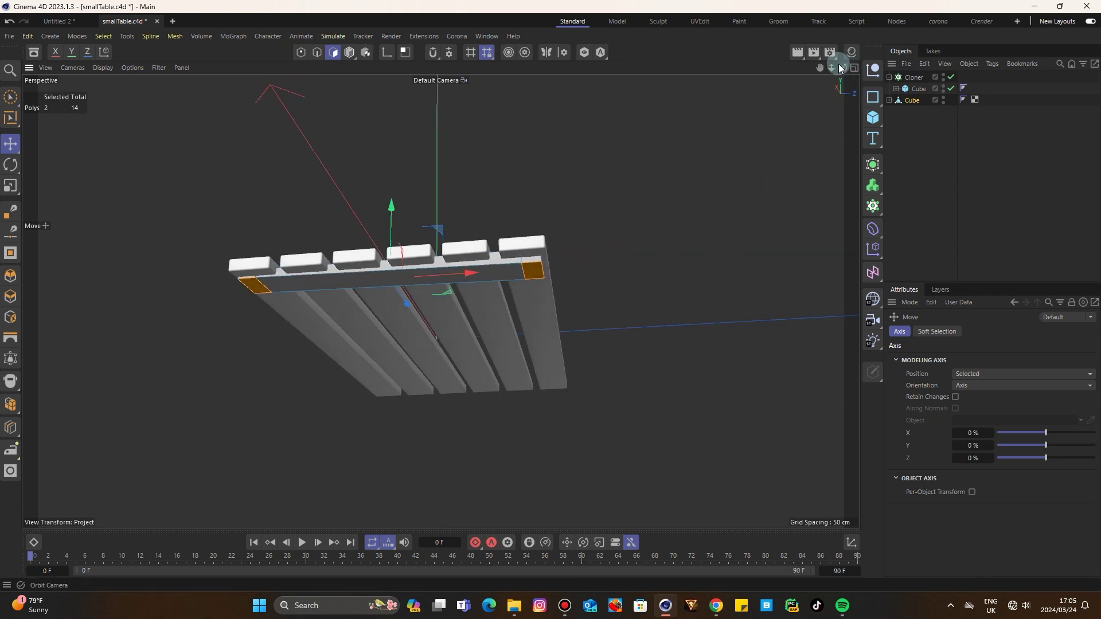
{"action": "left_click", "coordinate": [242, 351]}
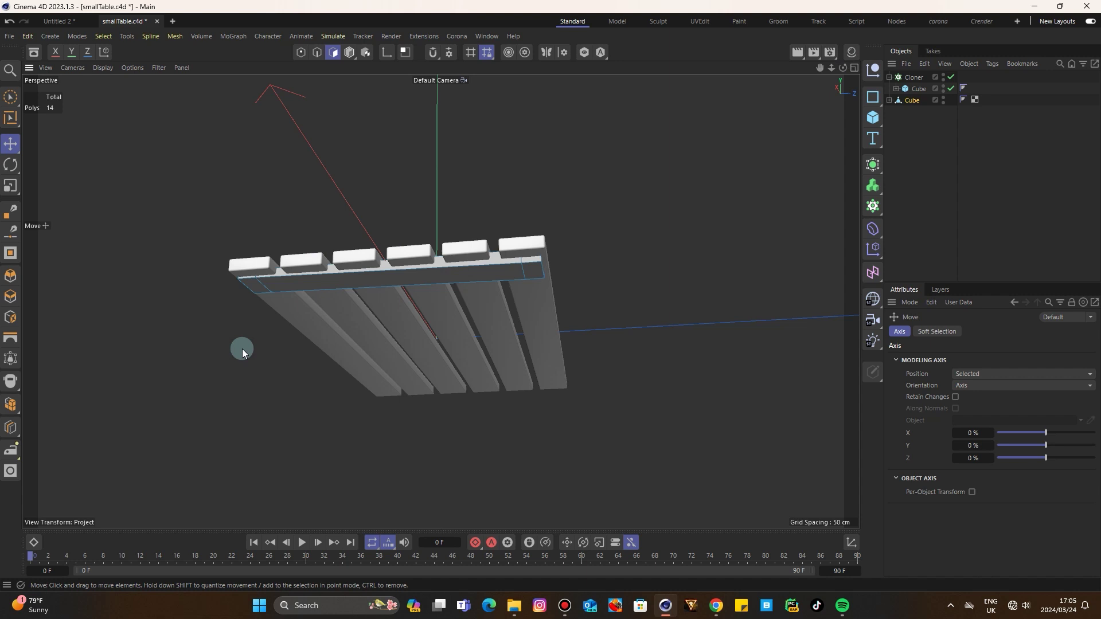
{"action": "left_click", "coordinate": [257, 290]}
{"action": "left_click", "coordinate": [532, 270], "text": "shift"}
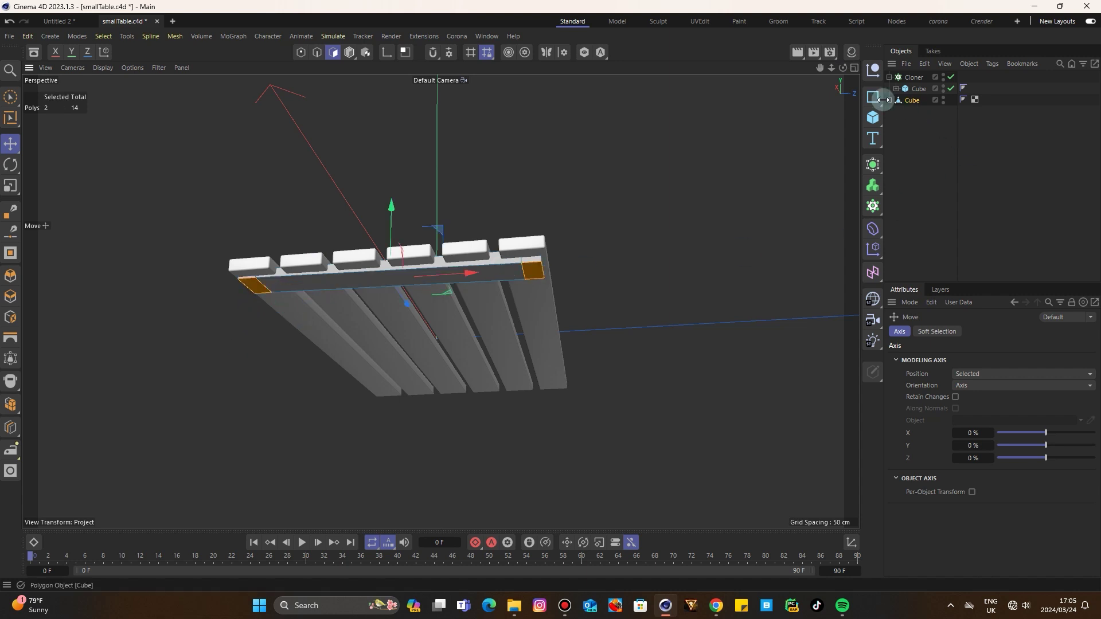
{"action": "left_click_drag", "start_coordinate": [832, 69], "coordinate": [801, 88]}
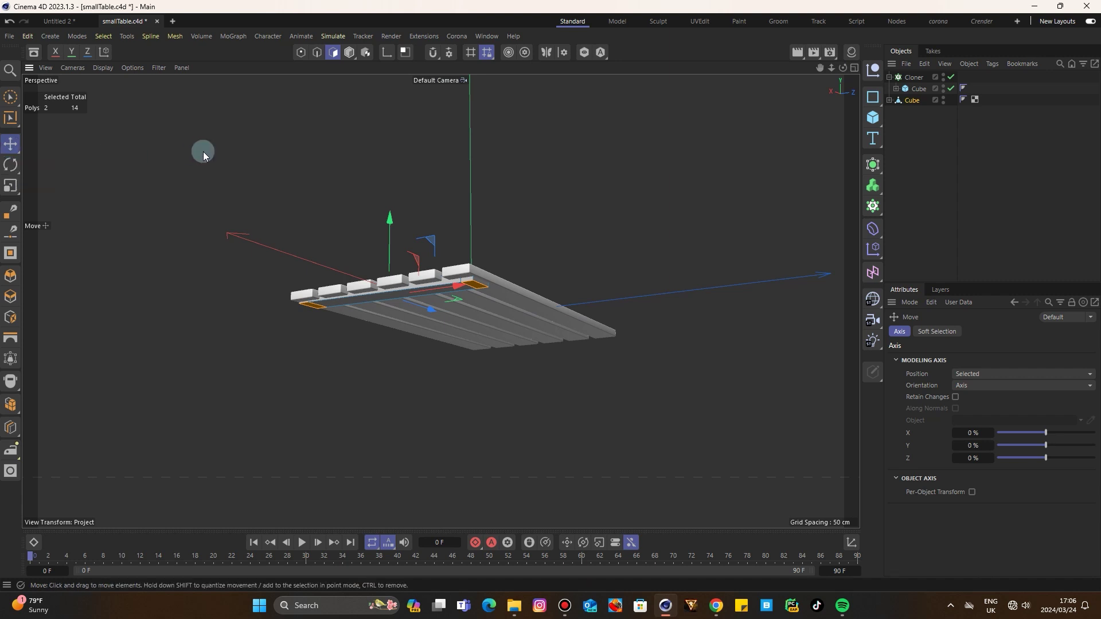
{"action": "left_click_drag", "start_coordinate": [391, 217], "coordinate": [403, 368], "text": "ctrl"}
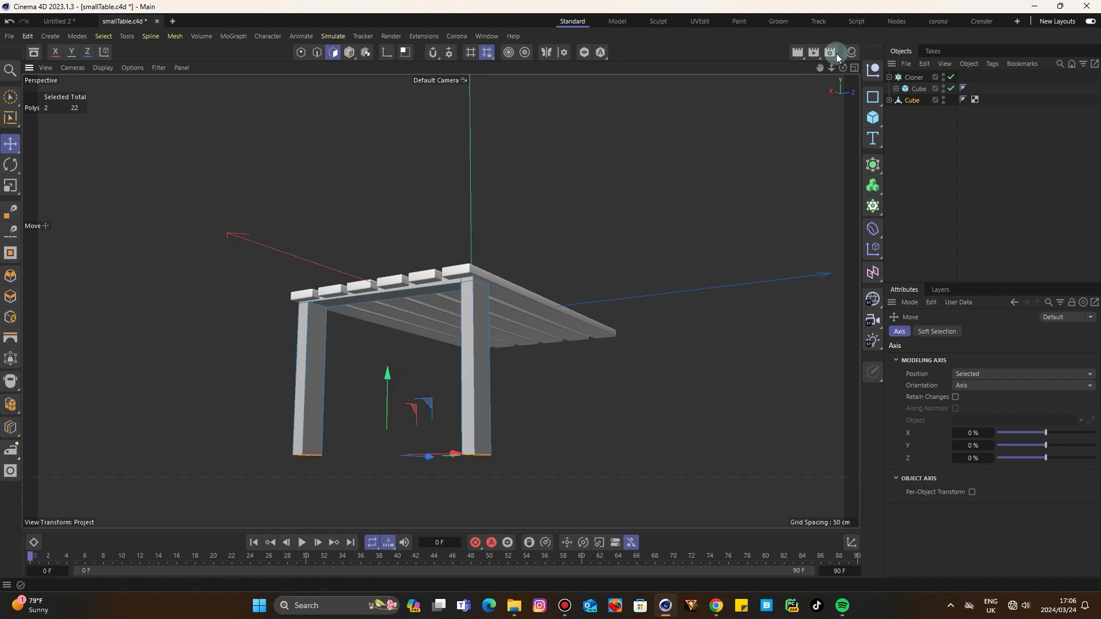
- Re-enable the Bevel deformer on the leg frame, return to Model mode and clear the selection
{"action": "mouse_move", "coordinate": [843, 68]}
{"action": "left_mouse_down"}
{"action": "mouse_move", "coordinate": [892, 112]}
{"action": "mouse_move", "coordinate": [960, 54]}
{"action": "mouse_move", "coordinate": [941, 20]}
{"action": "mouse_move", "coordinate": [894, 20]}
{"action": "mouse_move", "coordinate": [871, 63]}
{"action": "mouse_move", "coordinate": [837, 71]}
{"action": "mouse_move", "coordinate": [881, 75]}
{"action": "mouse_move", "coordinate": [826, 53]}
{"action": "mouse_move", "coordinate": [851, 66]}
{"action": "left_mouse_up"}
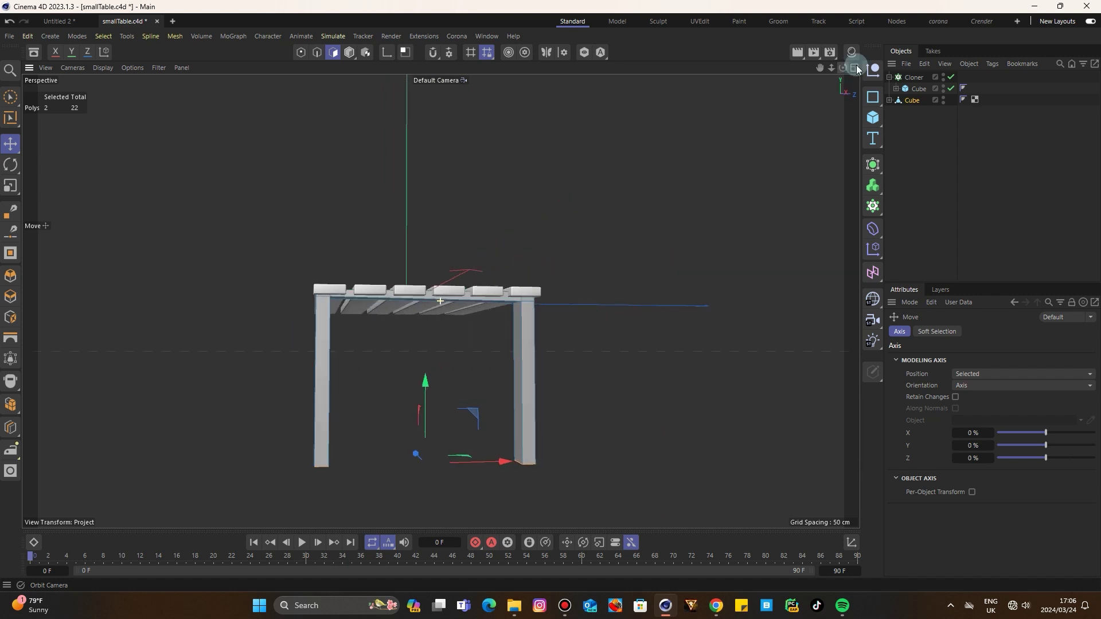
{"action": "left_click", "coordinate": [889, 101]}
{"action": "left_click", "coordinate": [951, 111]}
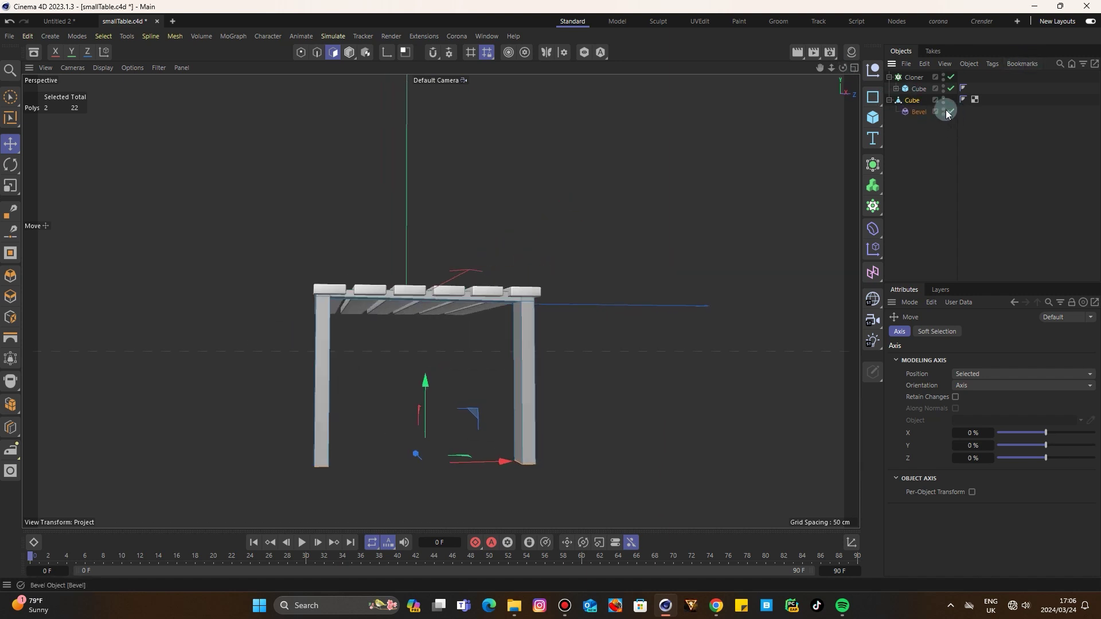
{"action": "left_click", "coordinate": [349, 53]}
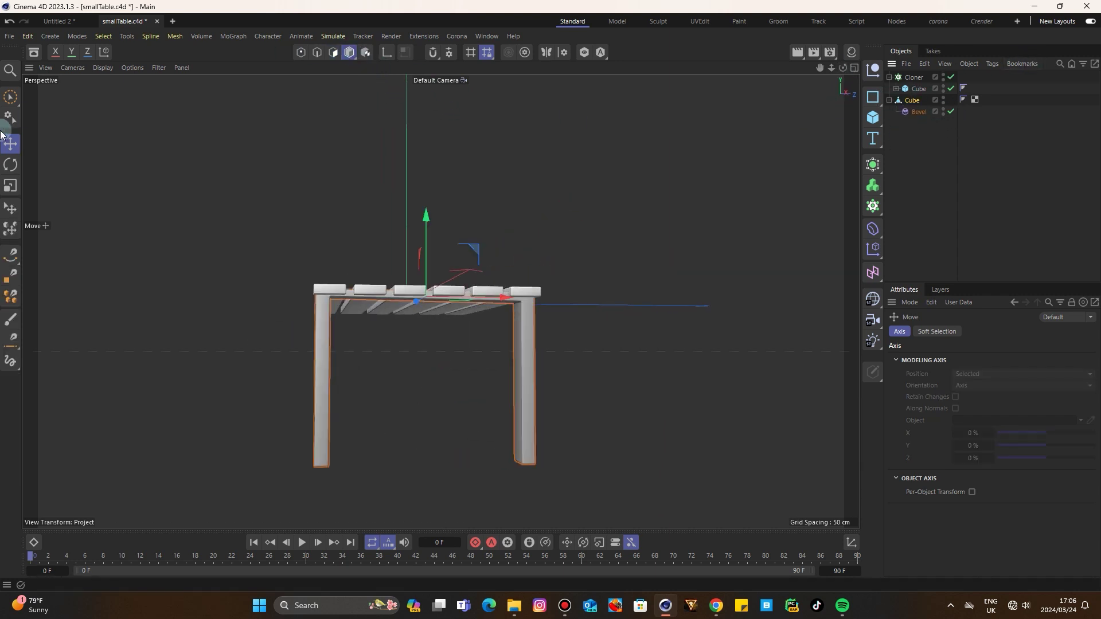
{"action": "left_click", "coordinate": [504, 222]}
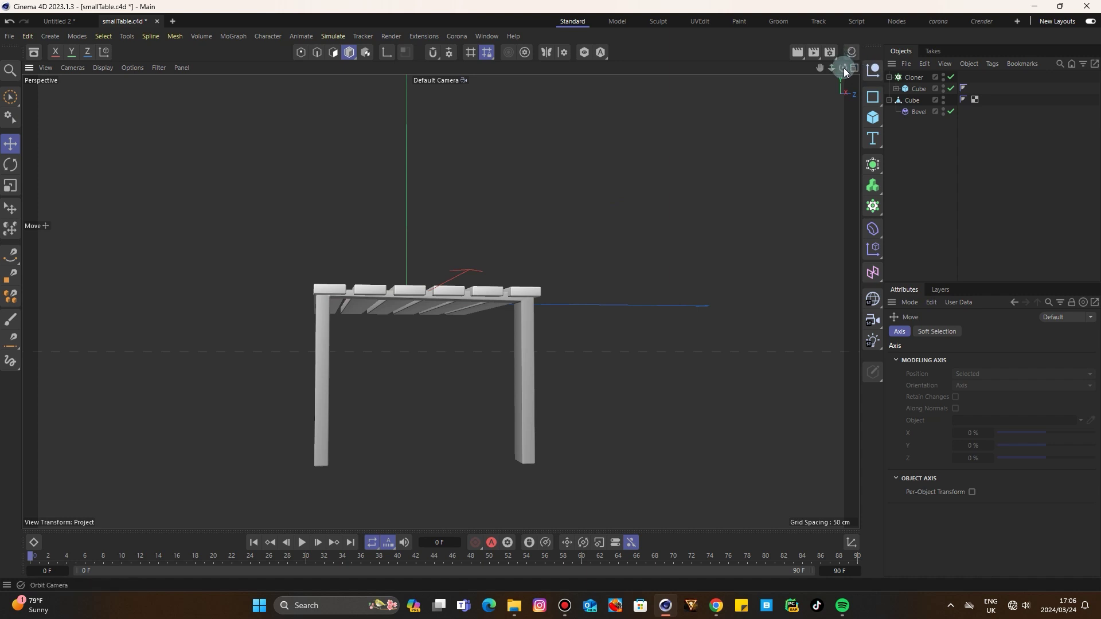
{"action": "left_click_drag", "start_coordinate": [844, 69], "coordinate": [789, 127]}
- Create a null named legs, place the leg frame object inside it and collapse the group
{"action": "left_click", "coordinate": [909, 101]}
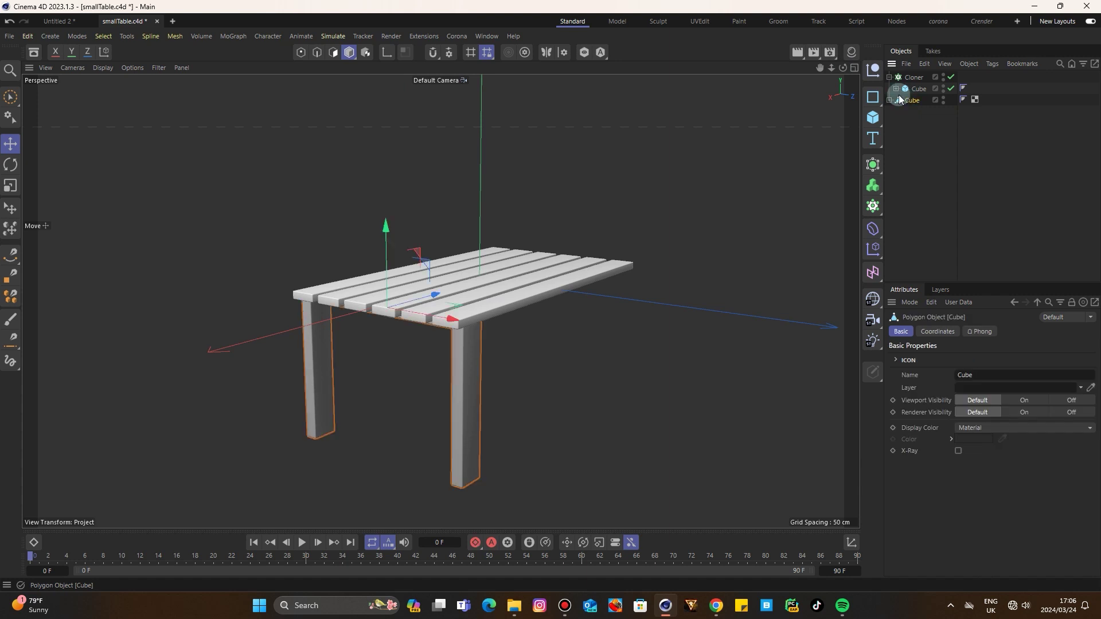
{"action": "left_click", "coordinate": [873, 69]}
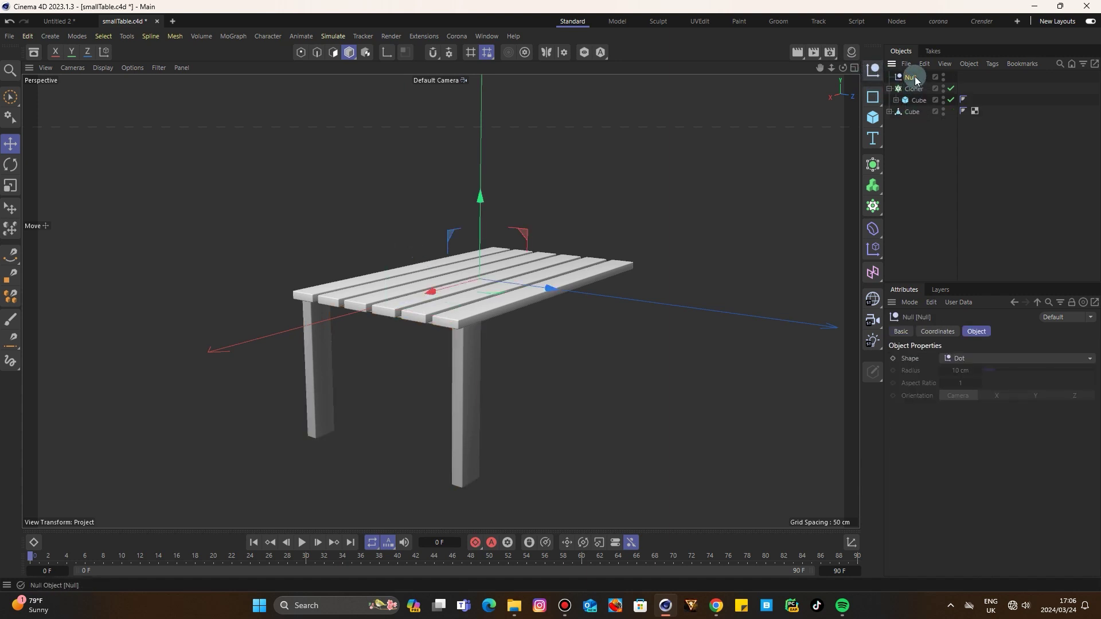
{"action": "double_click", "coordinate": [911, 77]}
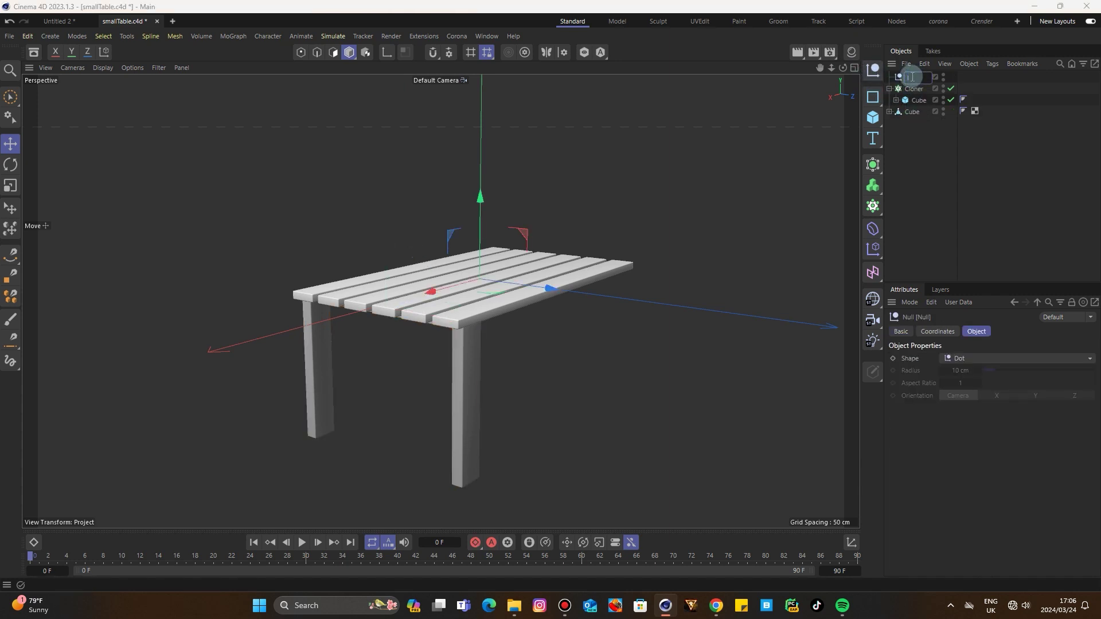
{"action": "type", "text": "legs"}
{"action": "key", "text": "Return"}
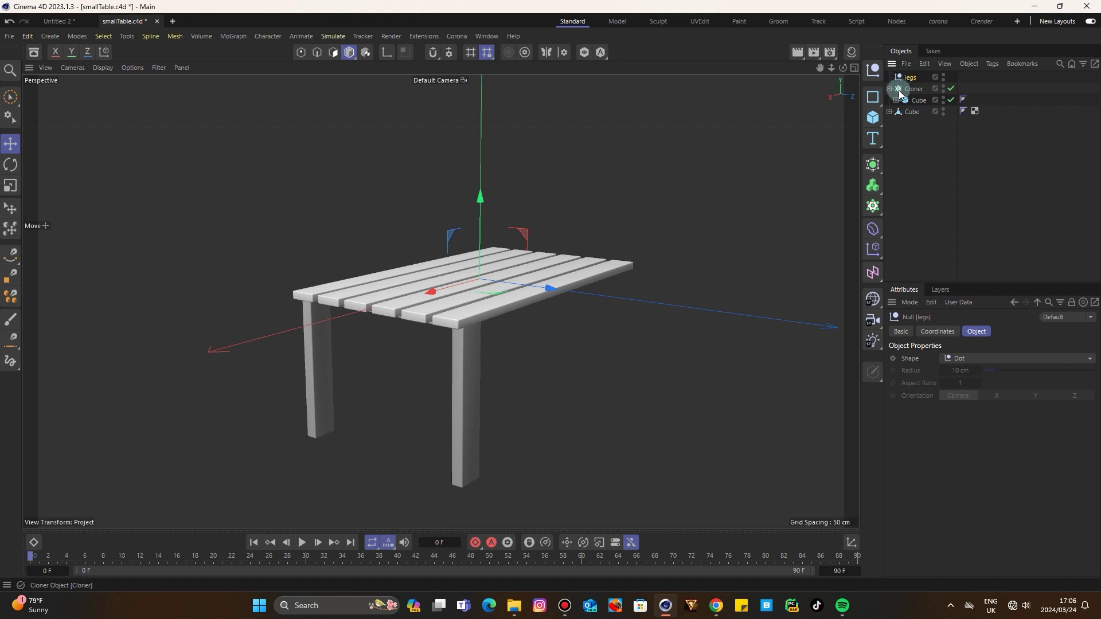
{"action": "left_click_drag", "start_coordinate": [913, 113], "coordinate": [909, 78]}
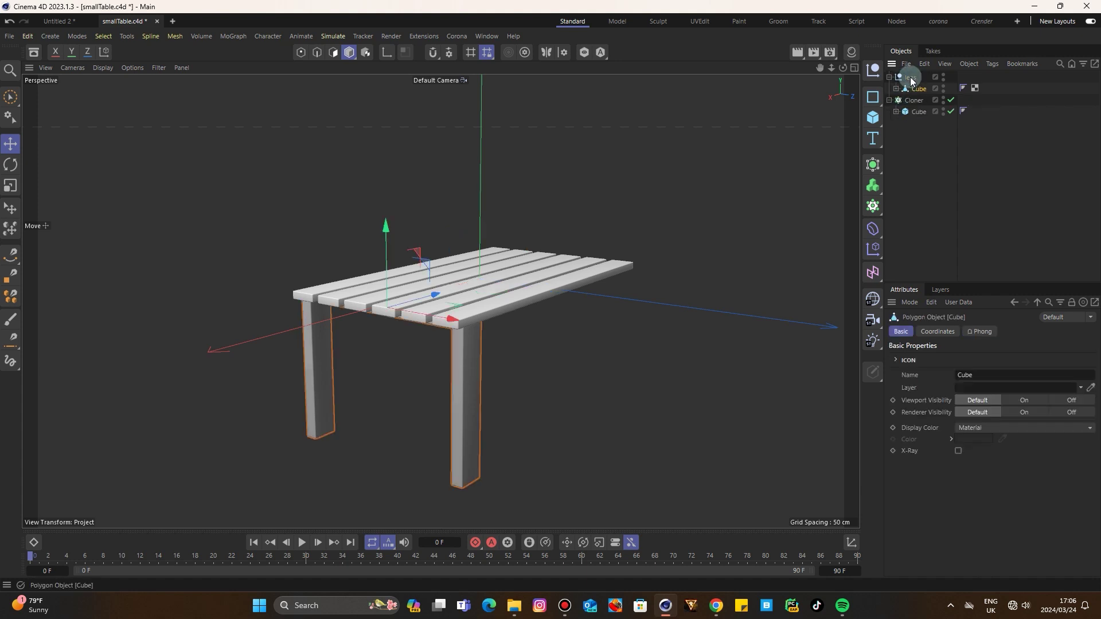
{"action": "left_click", "coordinate": [908, 78]}
{"action": "left_click", "coordinate": [890, 78]}
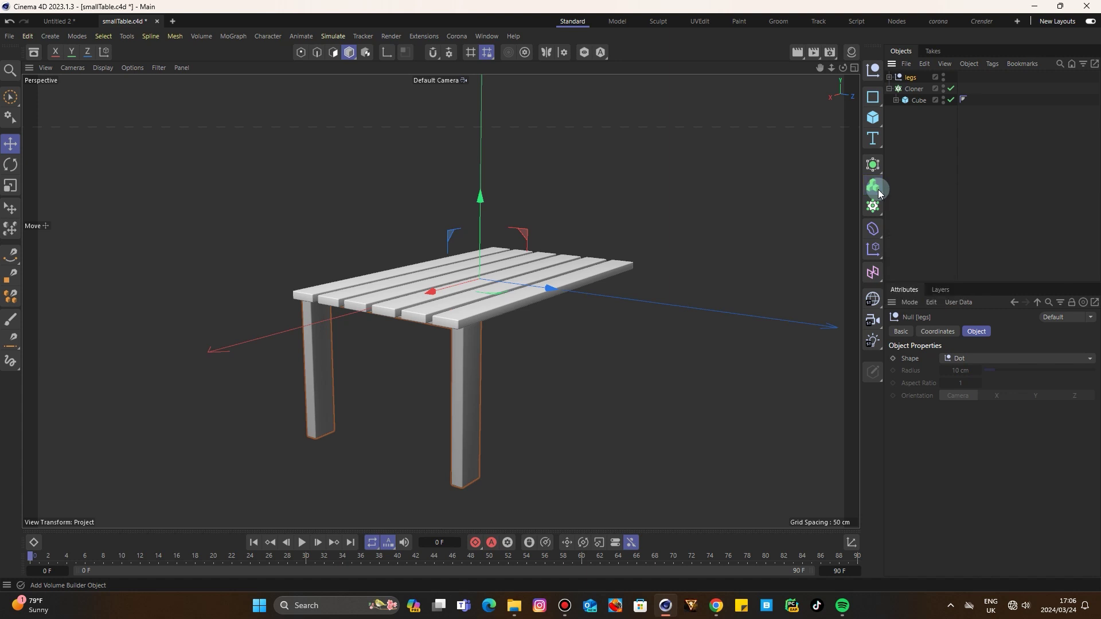
- Add a Symmetry object as the parent of the legs null to mirror the legs to the table's opposite end
{"action": "left_click", "coordinate": [880, 172]}
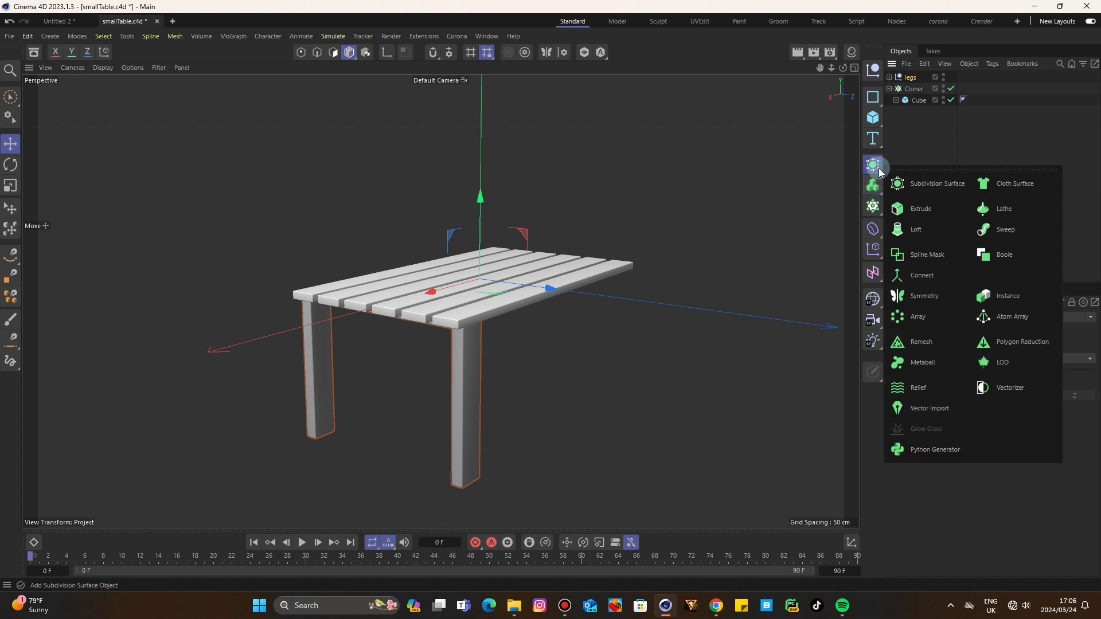
{"action": "left_click", "coordinate": [930, 300]}
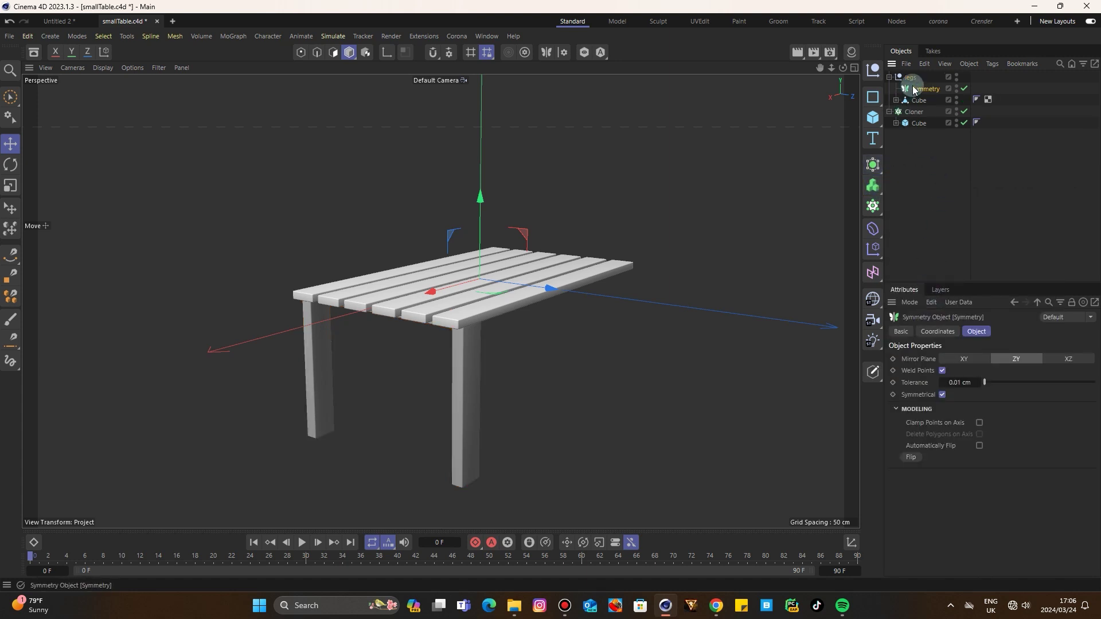
{"action": "mouse_move", "coordinate": [917, 88]}
{"action": "left_mouse_down"}
{"action": "mouse_move", "coordinate": [910, 73]}
{"action": "mouse_move", "coordinate": [918, 81]}
{"action": "left_mouse_up"}
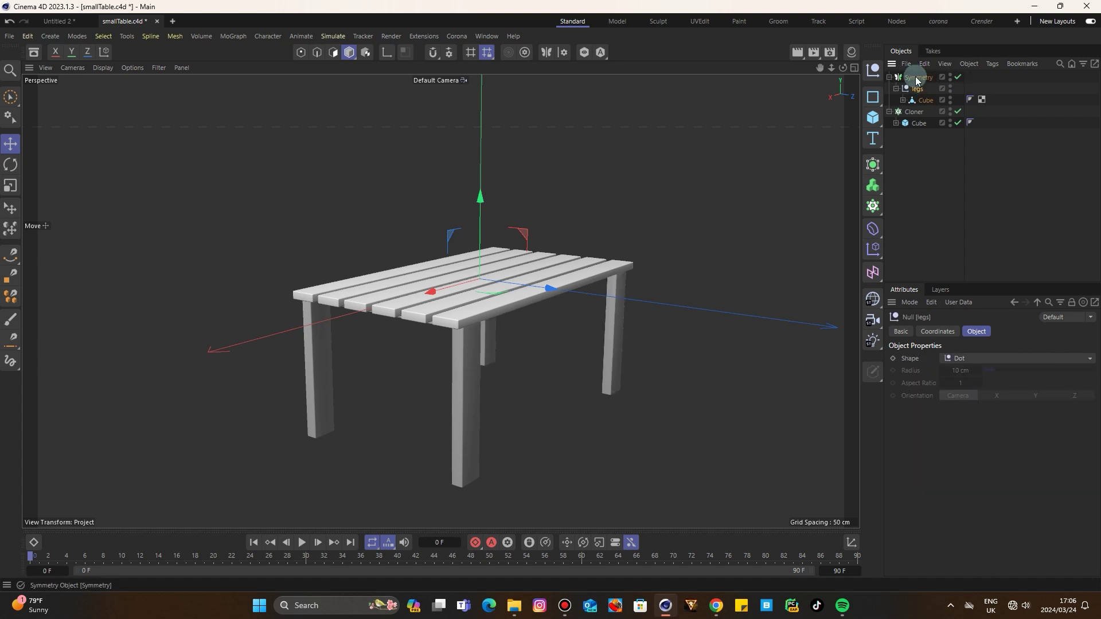
{"action": "left_click", "coordinate": [917, 79]}
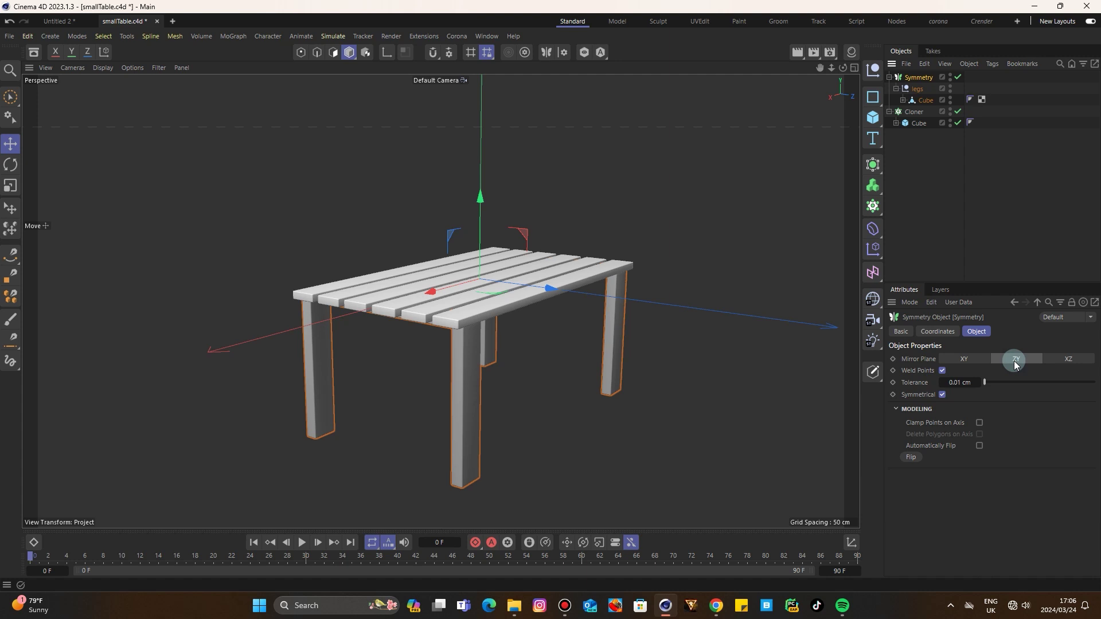
- Try the XY and XZ mirror planes on the Symmetry object and return to ZY
{"action": "left_click", "coordinate": [978, 359]}
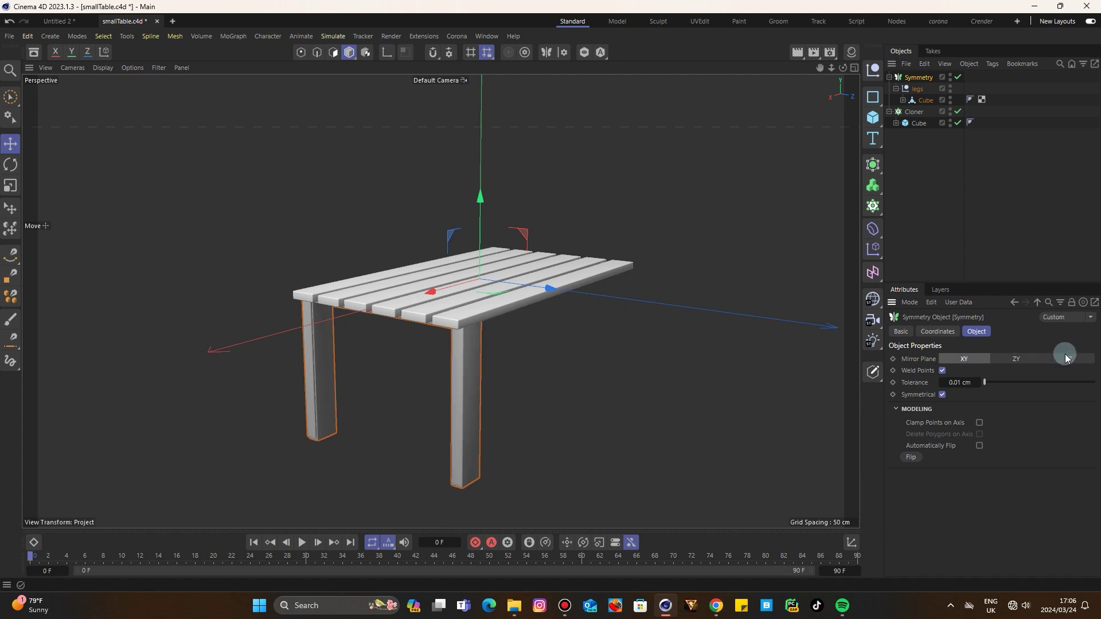
{"action": "left_click", "coordinate": [1069, 358]}
{"action": "left_click", "coordinate": [1013, 359]}
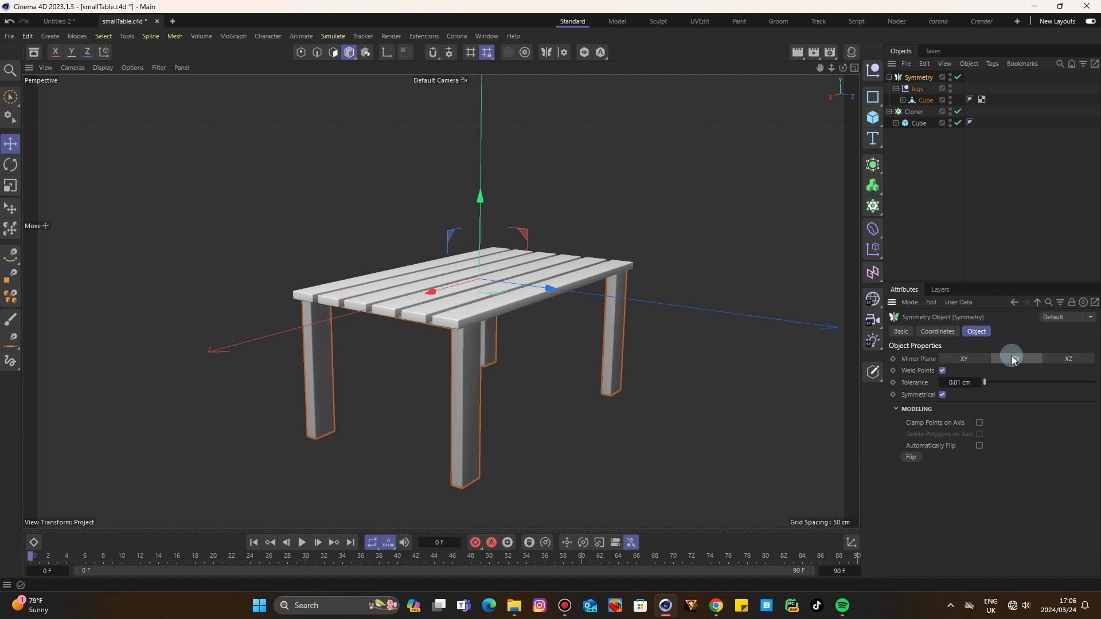
- Clear the selection and add a Cylinder primitive for a screw head on the table top
{"action": "left_click", "coordinate": [629, 187]}
{"action": "left_click_drag", "start_coordinate": [832, 68], "coordinate": [952, 138]}
{"action": "scroll", "coordinate": [347, 235], "scroll_direction": "up", "scroll_amount": 6}
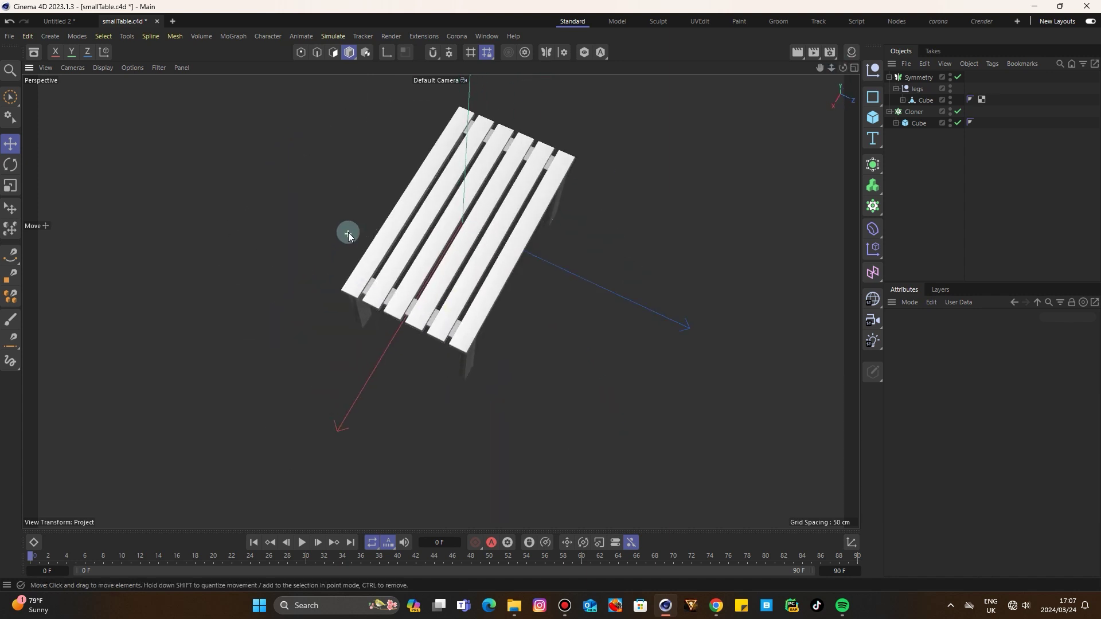
{"action": "scroll", "coordinate": [375, 311], "scroll_direction": "up", "scroll_amount": 4}
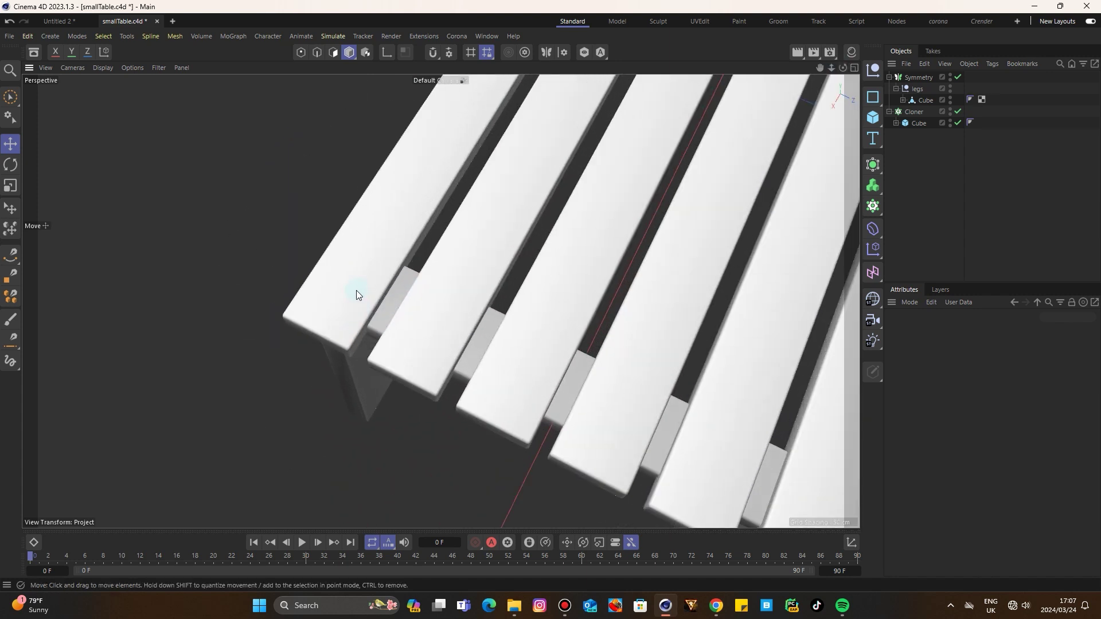
{"action": "left_click_drag", "start_coordinate": [831, 68], "coordinate": [763, 75]}
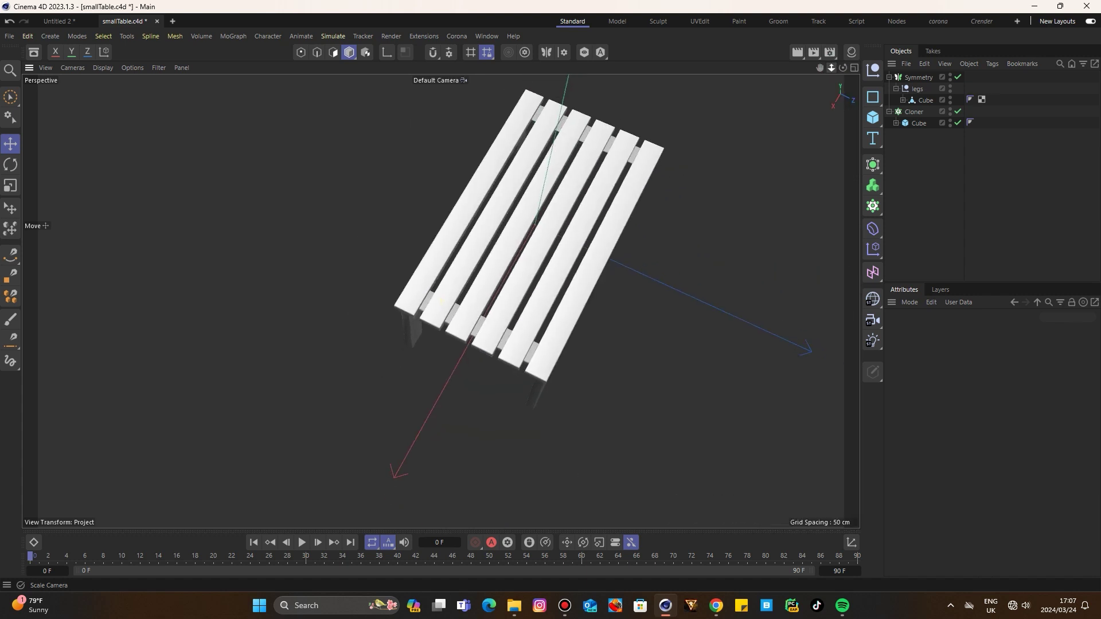
{"action": "left_click", "coordinate": [875, 123]}
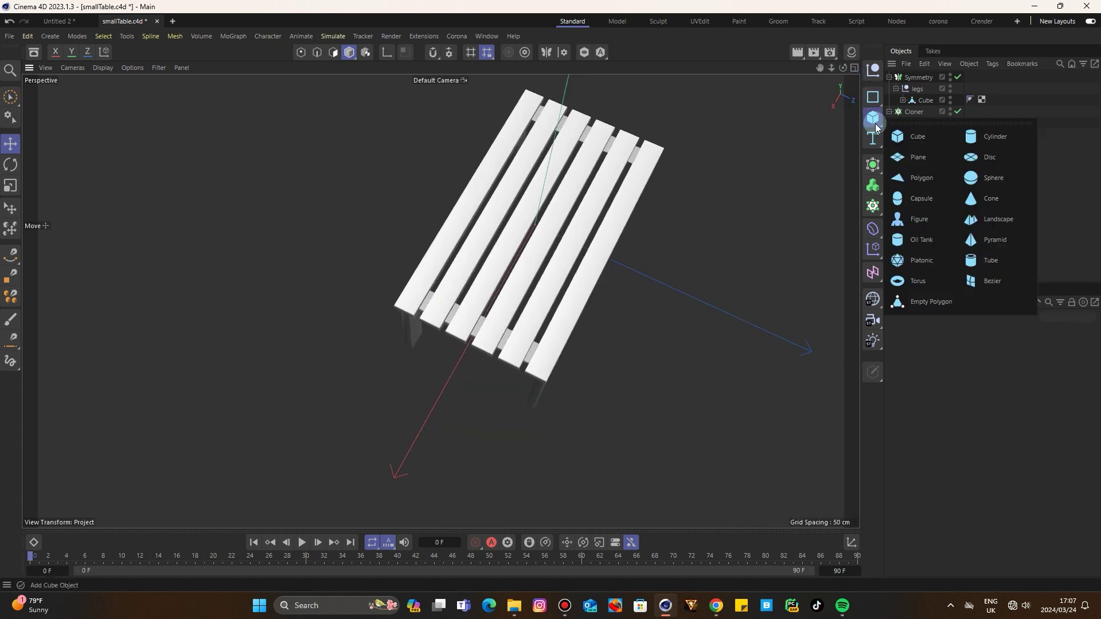
{"action": "left_click", "coordinate": [979, 144]}
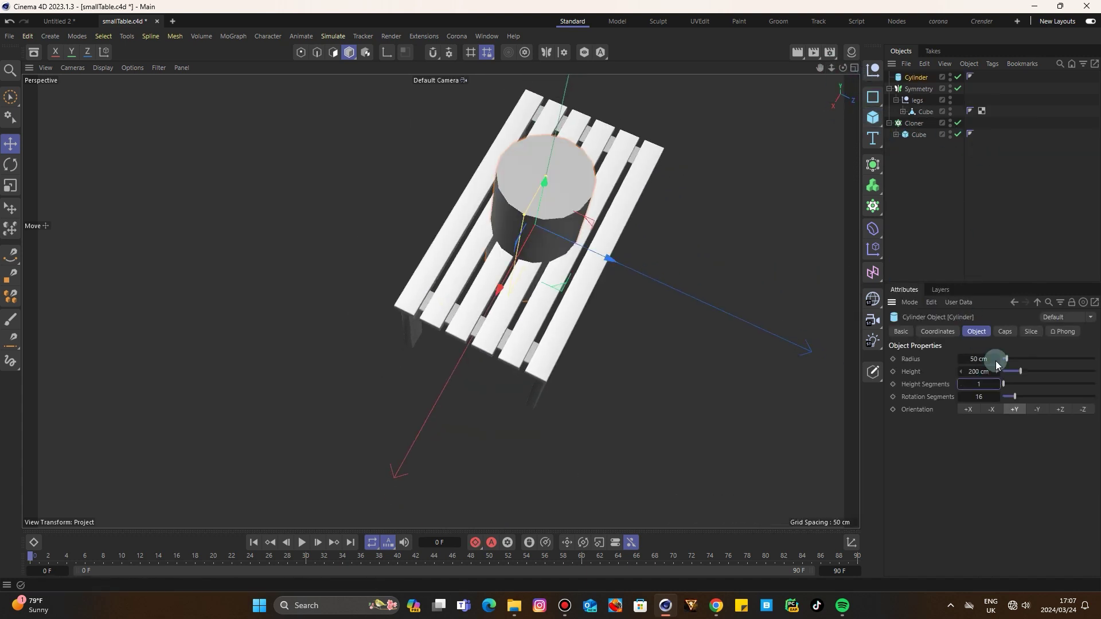
- Set the cylinder's radius to 2 cm and place it over a corner leg on the outermost plank in the Top view
{"action": "left_click", "coordinate": [855, 68]}
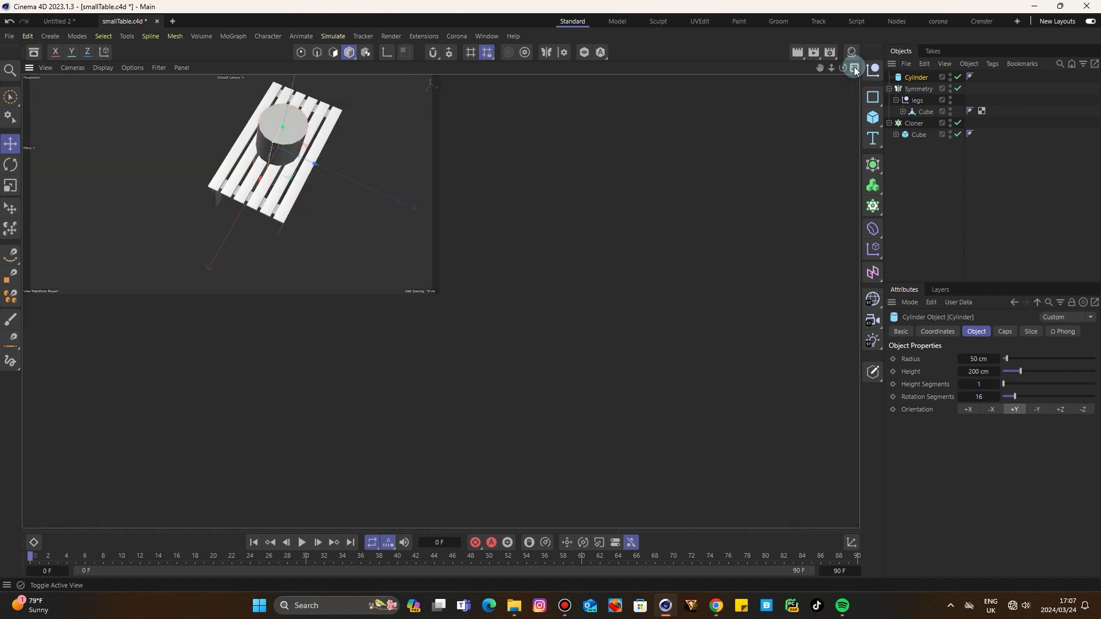
{"action": "left_click", "coordinate": [854, 68]}
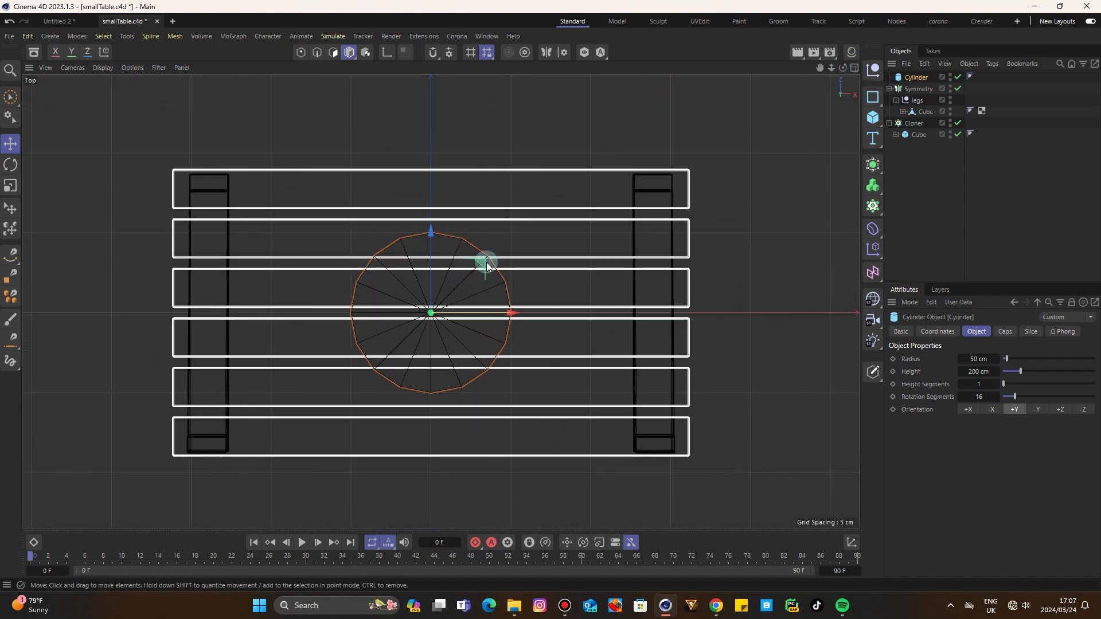
{"action": "left_click_drag", "start_coordinate": [485, 262], "coordinate": [712, 151]}
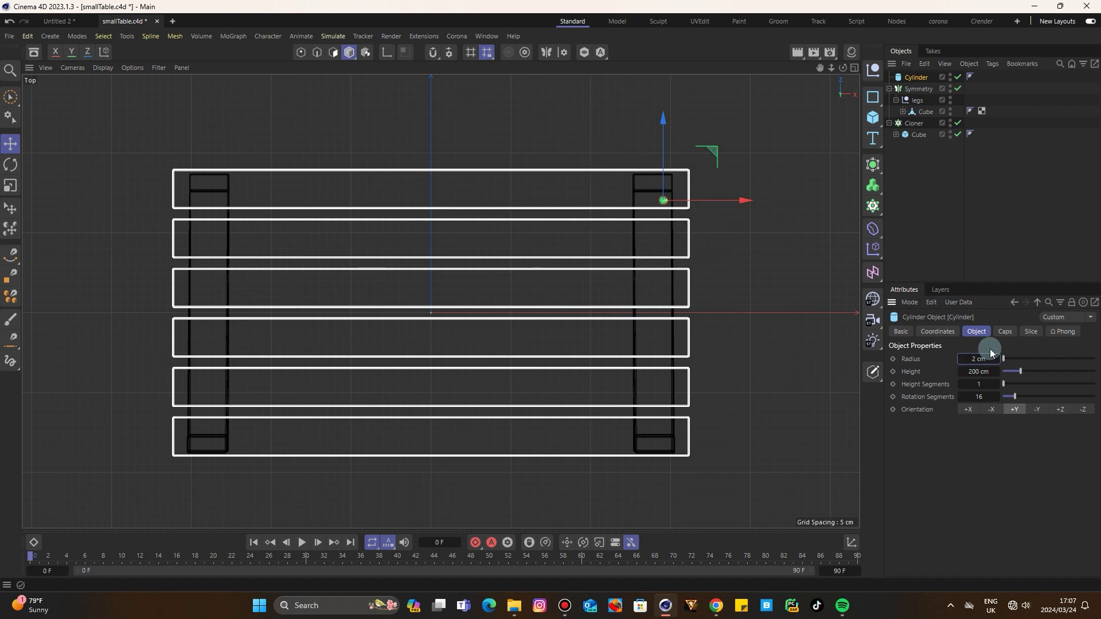
{"action": "scroll", "coordinate": [667, 176], "scroll_direction": "up", "scroll_amount": 3}
{"action": "left_click_drag", "start_coordinate": [708, 184], "coordinate": [712, 153]}
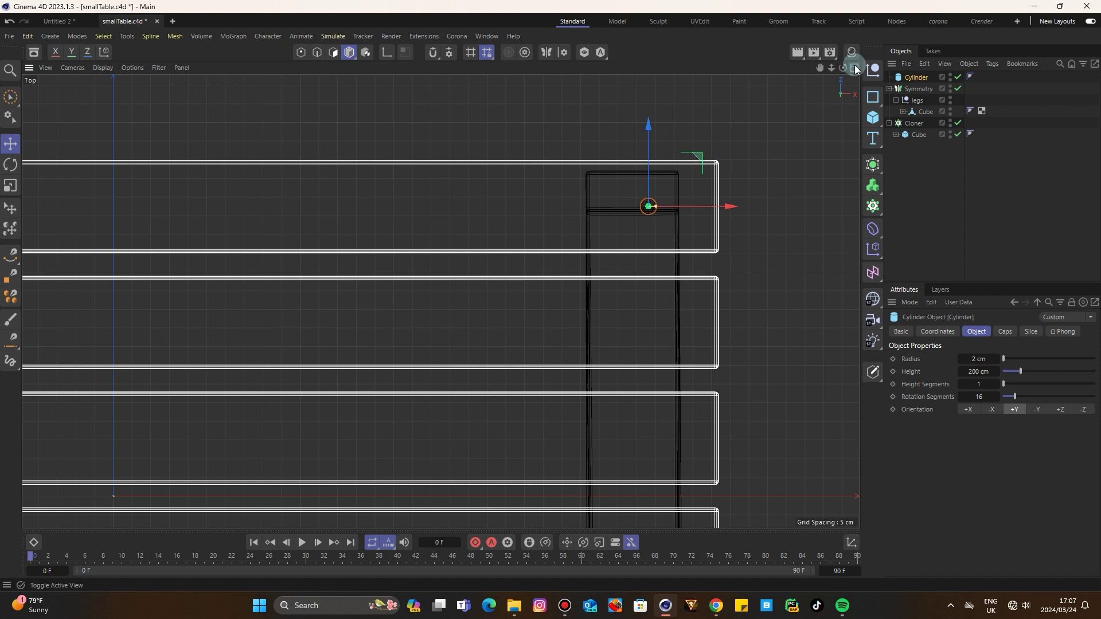
- Set the cylinder's height to 5 cm and raise it above the plank's surface in the Perspective view
{"action": "left_click", "coordinate": [987, 374]}
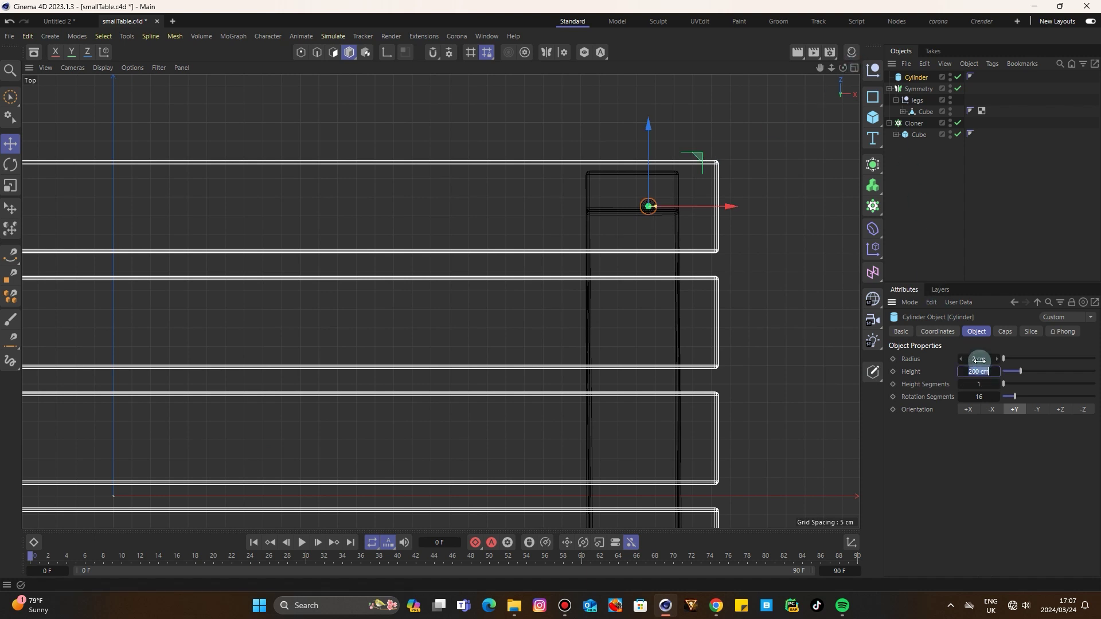
{"action": "left_click", "coordinate": [854, 67]}
{"action": "left_click", "coordinate": [435, 68]}
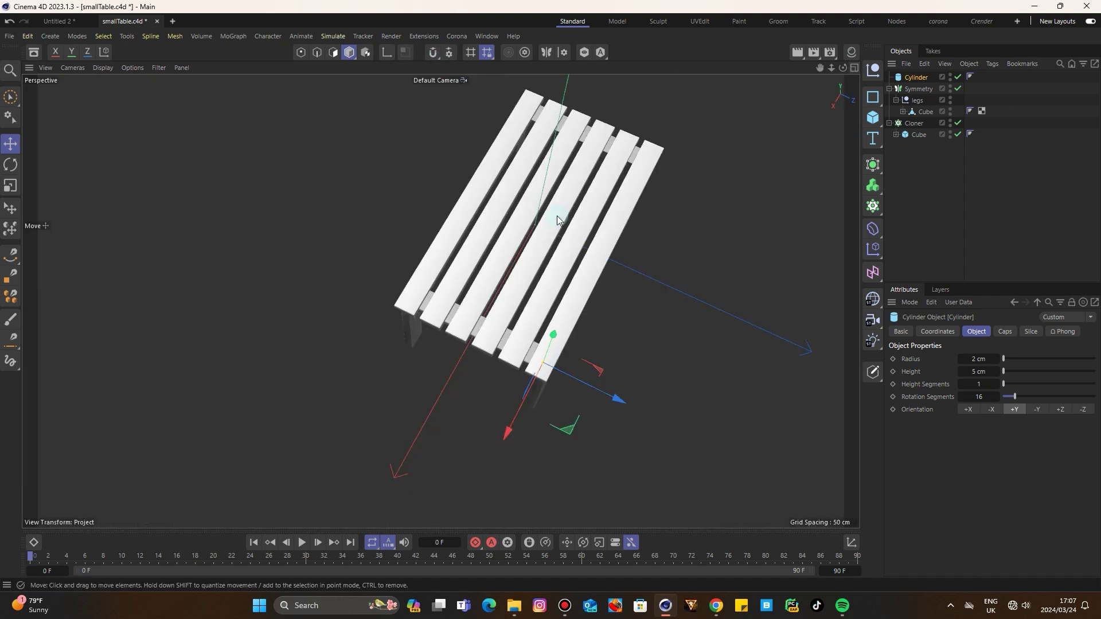
{"action": "left_click_drag", "start_coordinate": [843, 68], "coordinate": [843, 43]}
{"action": "scroll", "coordinate": [532, 332], "scroll_direction": "up", "scroll_amount": 10}
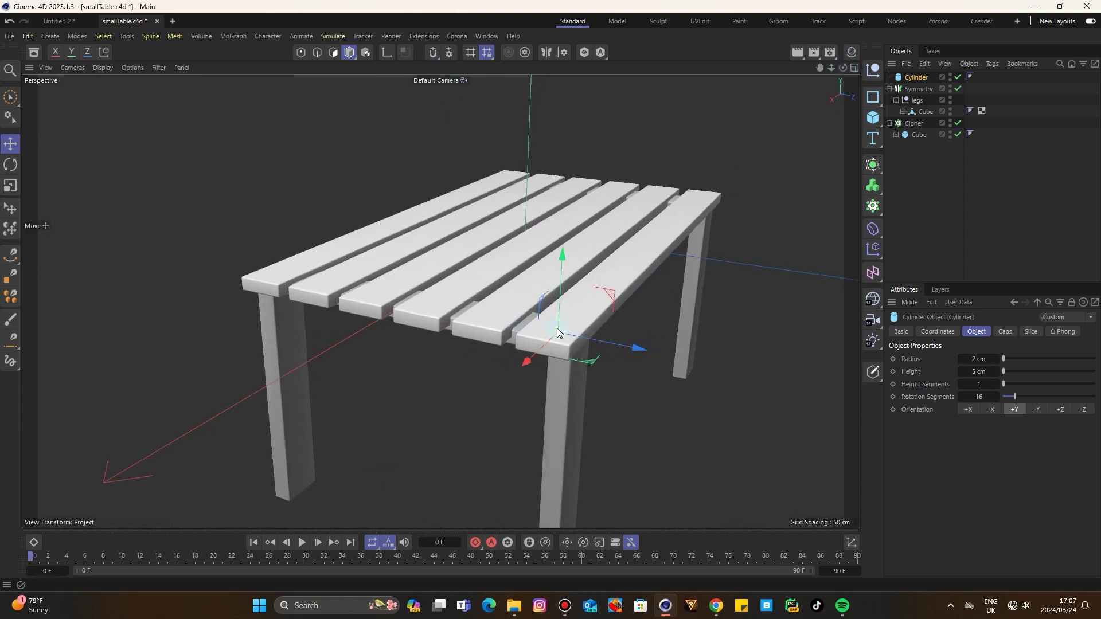
{"action": "left_click_drag", "start_coordinate": [561, 253], "coordinate": [560, 209]}
{"action": "scroll", "coordinate": [562, 296], "scroll_direction": "up", "scroll_amount": 3}
{"action": "scroll", "coordinate": [561, 298], "scroll_direction": "up", "scroll_amount": 6}
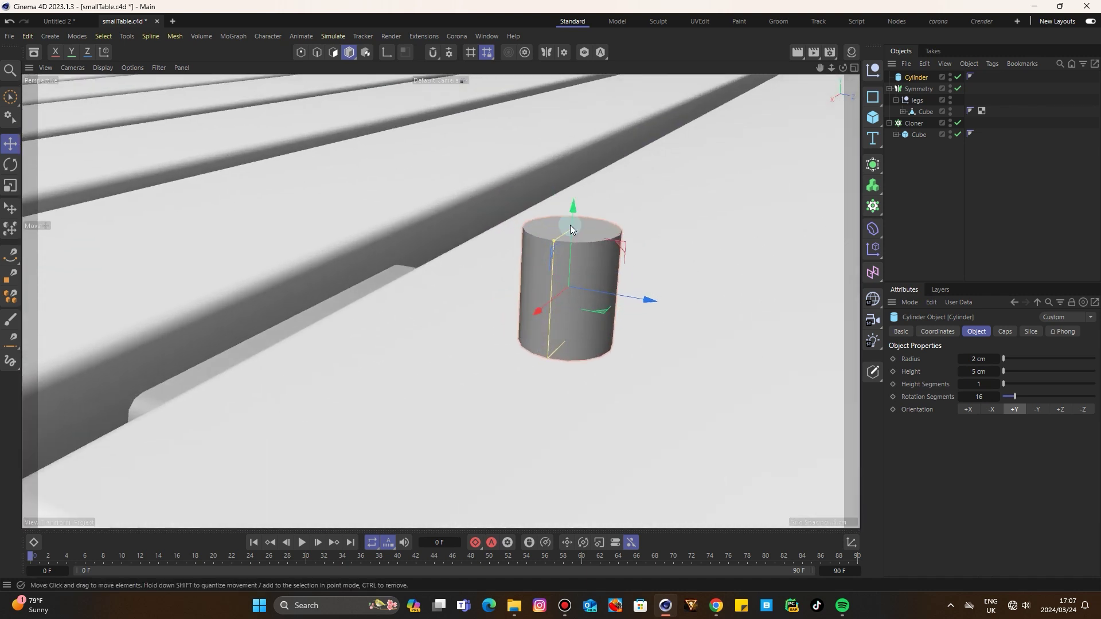
- Shorten the cylinder to about 1.4 cm and make it editable for polygon editing
{"action": "left_click_drag", "start_coordinate": [572, 229], "coordinate": [581, 272]}
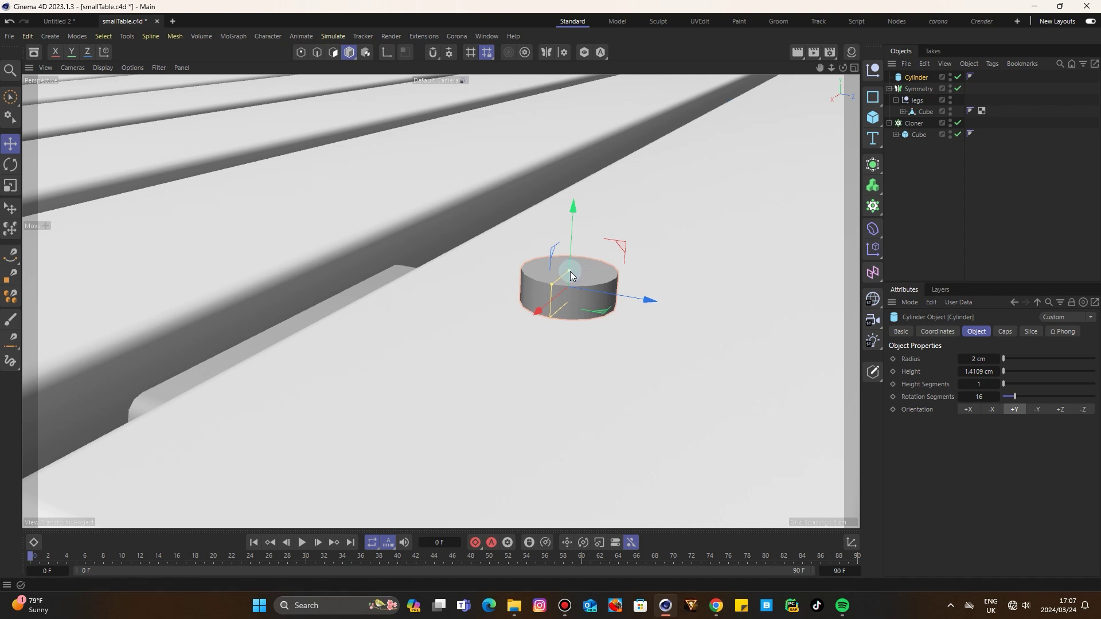
{"action": "key", "text": "c"}
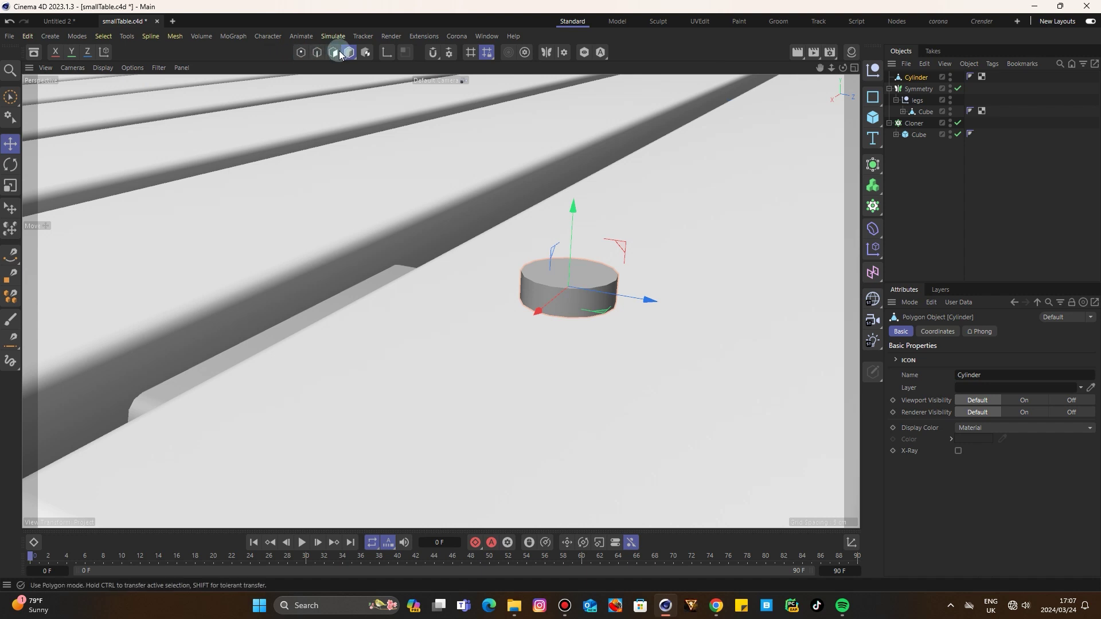
{"action": "left_click", "coordinate": [338, 53]}
- Inset the cylinder's top polygons 0.21 cm, extrude them down into a shallow recess and inset them again by 0.13 cm
{"action": "left_click", "coordinate": [13, 94]}
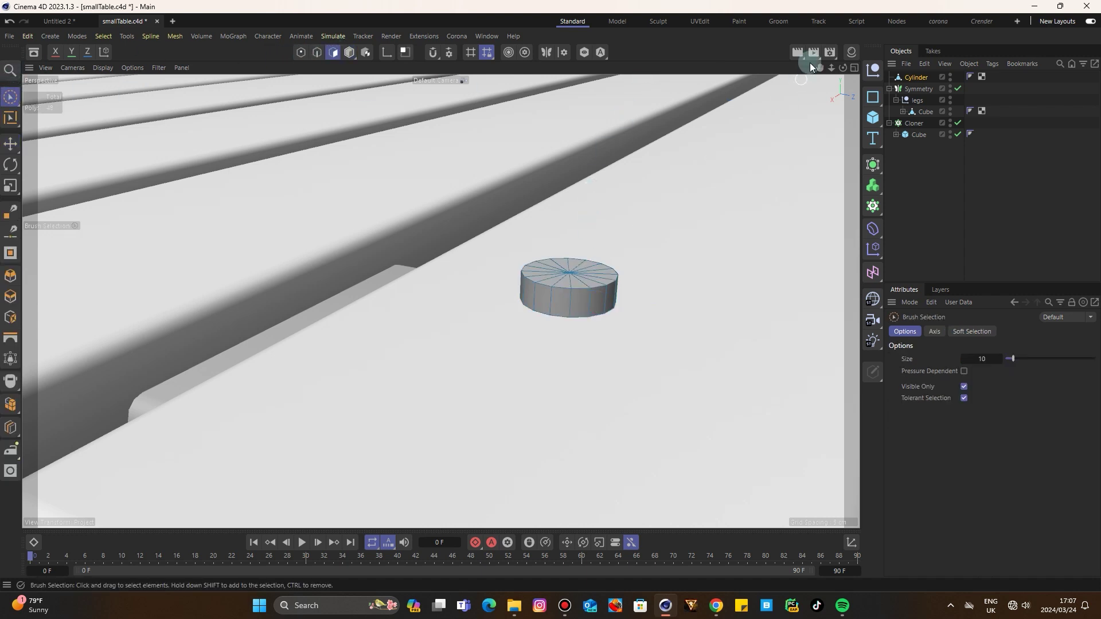
{"action": "left_click_drag", "start_coordinate": [842, 67], "coordinate": [842, 115]}
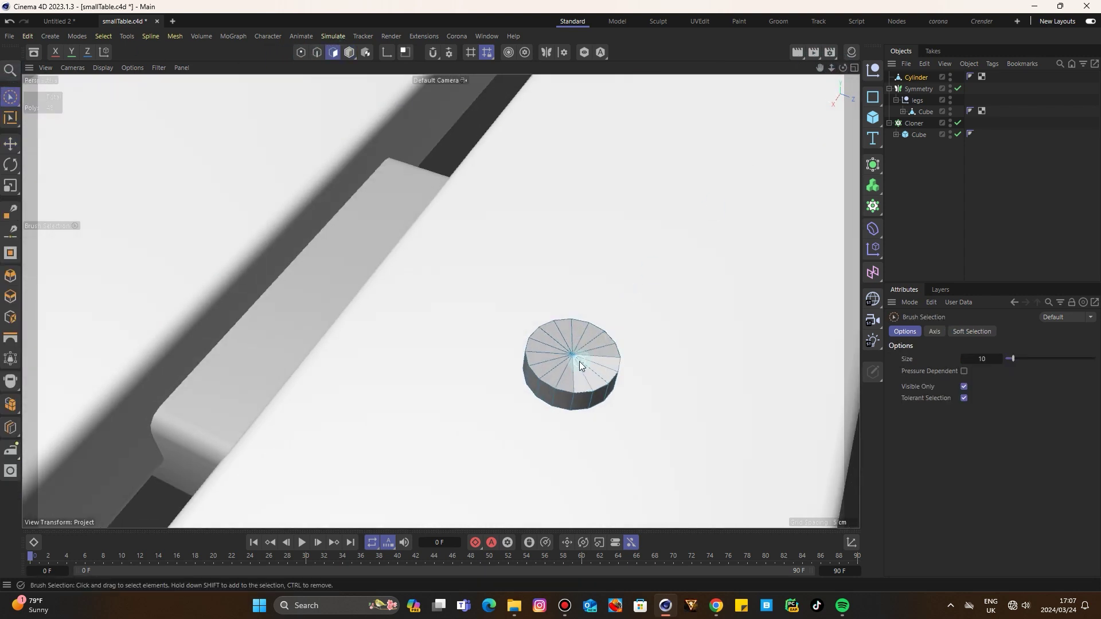
{"action": "left_click_drag", "start_coordinate": [579, 362], "coordinate": [570, 353]}
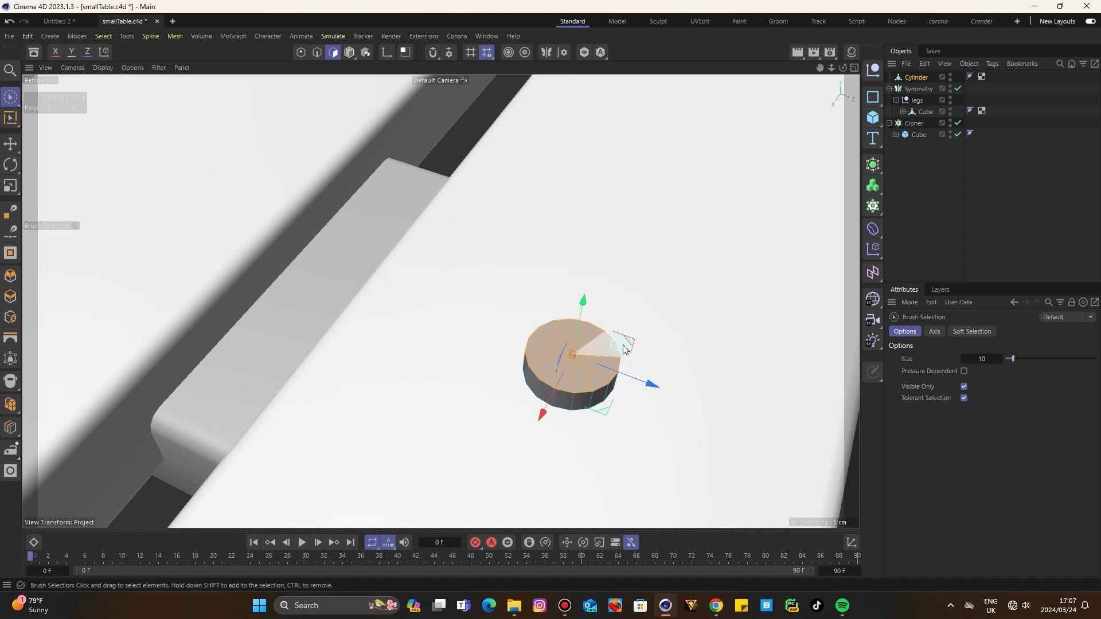
{"action": "key", "text": "i"}
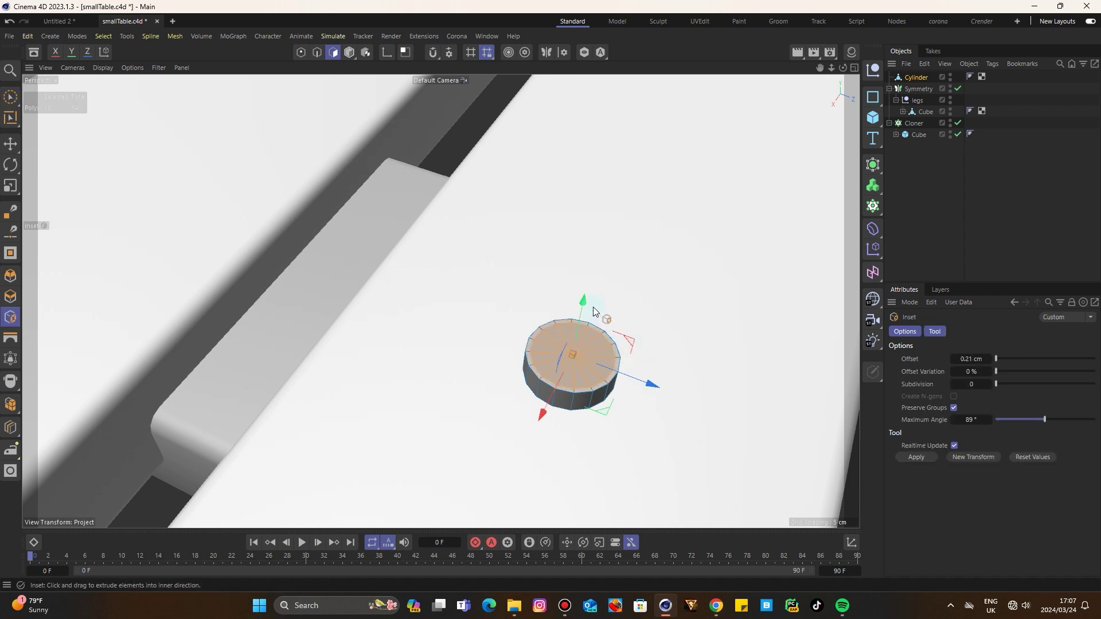
{"action": "left_click_drag", "start_coordinate": [584, 301], "coordinate": [586, 310], "text": "ctrl"}
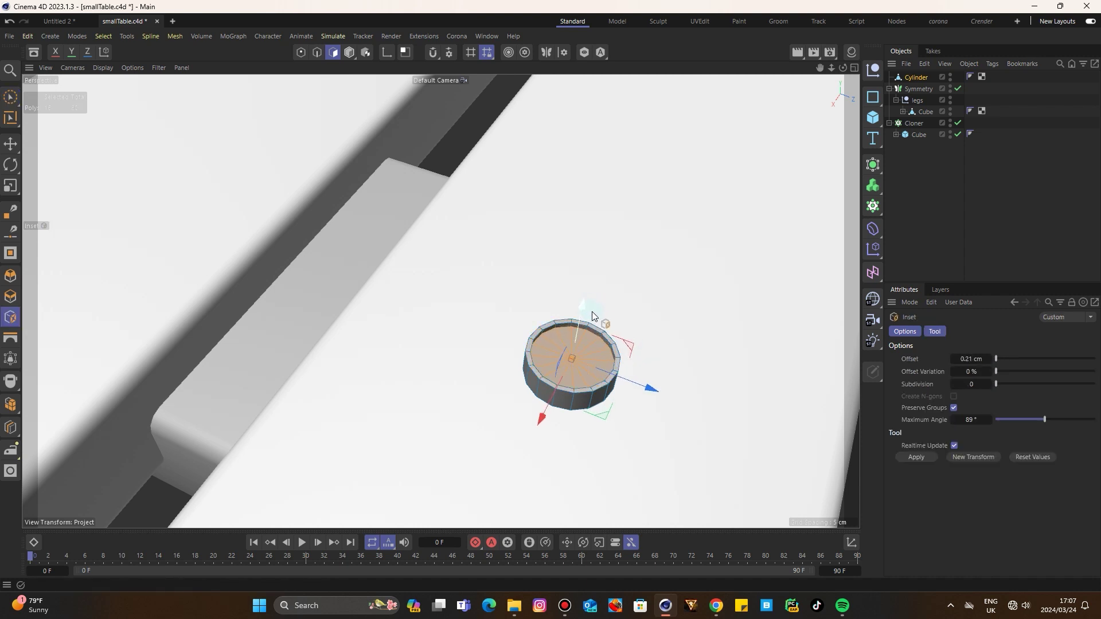
{"action": "scroll", "coordinate": [634, 339], "scroll_direction": "up", "scroll_amount": 5}
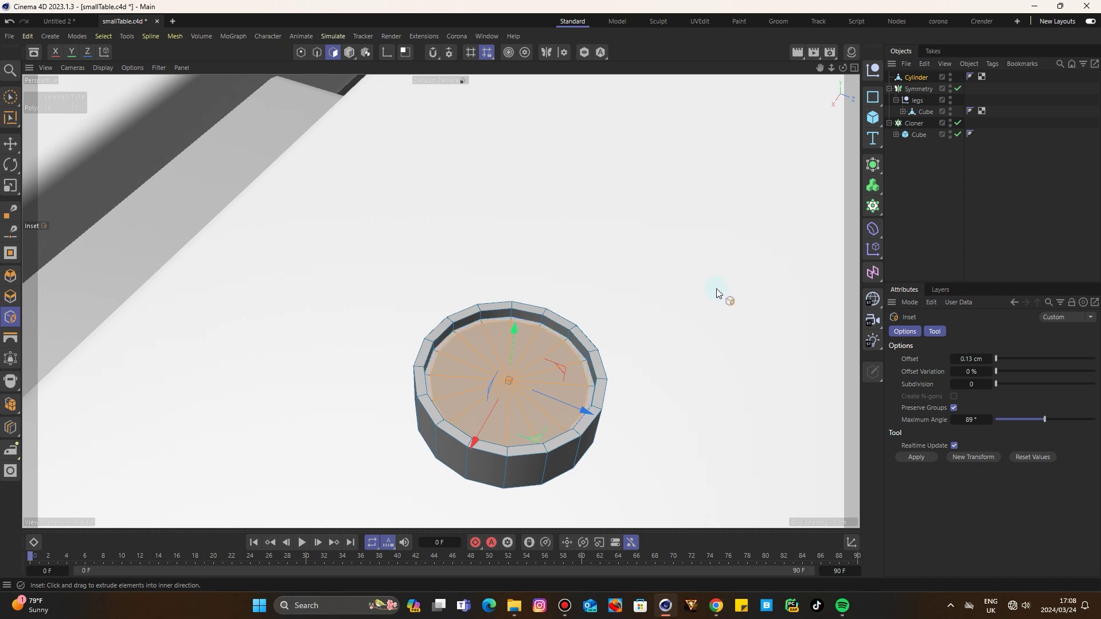
- Select all polygons on the cylinder's underside and inset them 0.11 cm
{"action": "left_click_drag", "start_coordinate": [846, 70], "coordinate": [442, 298]}
{"action": "left_click", "coordinate": [14, 95]}
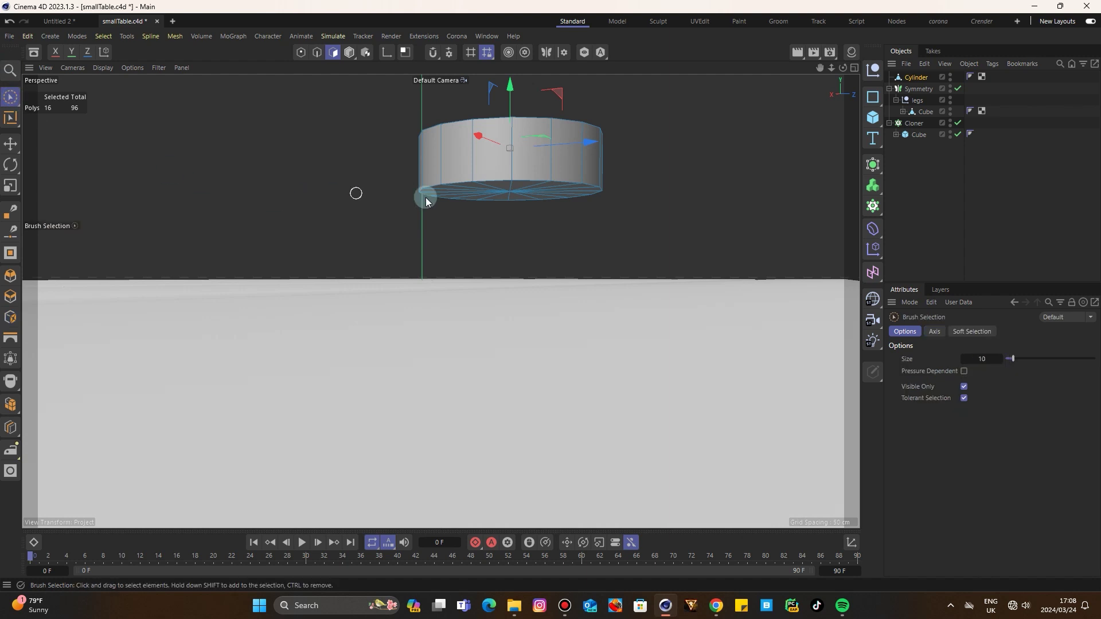
{"action": "scroll", "coordinate": [468, 215], "scroll_direction": "up", "scroll_amount": 4}
{"action": "left_click_drag", "start_coordinate": [534, 168], "coordinate": [553, 174]}
{"action": "key", "text": "i"}
{"action": "left_click_drag", "start_coordinate": [699, 209], "coordinate": [708, 208]}
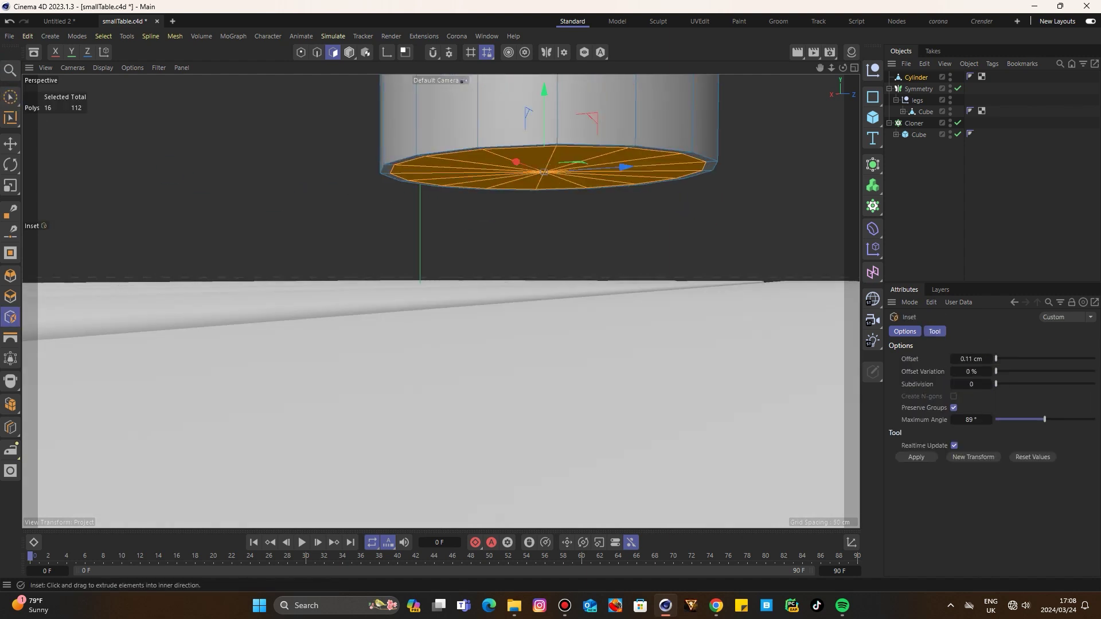
- Inset the underside polygons another 0.3 cm, extrude them slightly downward and inset the new face 0.09 cm
{"action": "left_click_drag", "start_coordinate": [629, 149], "coordinate": [657, 149]}
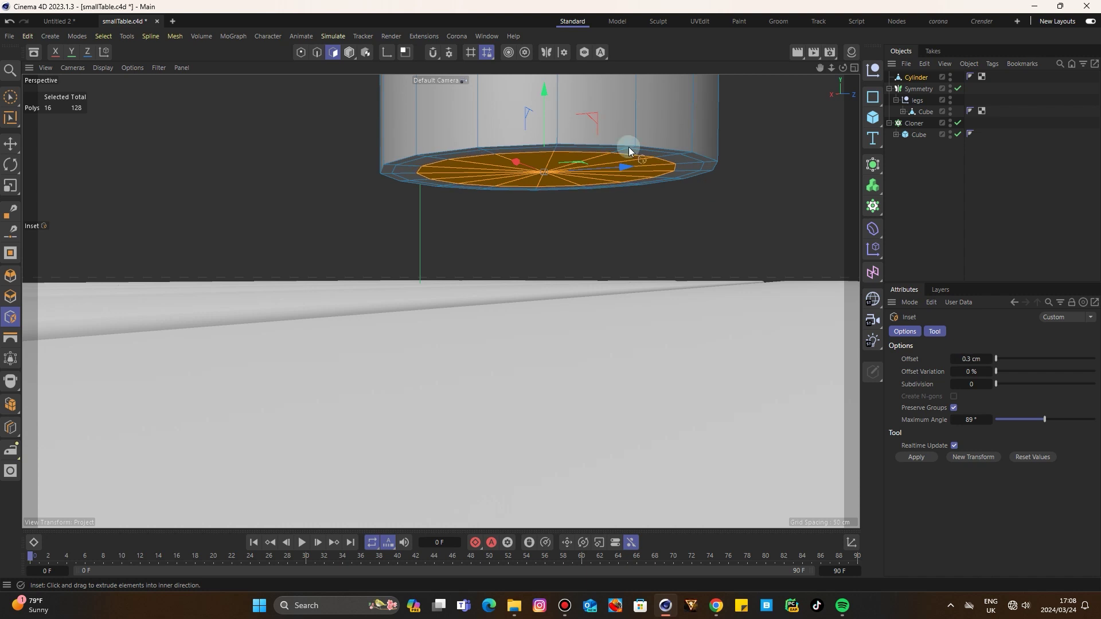
{"action": "left_click_drag", "start_coordinate": [545, 89], "coordinate": [544, 96], "text": "ctrl"}
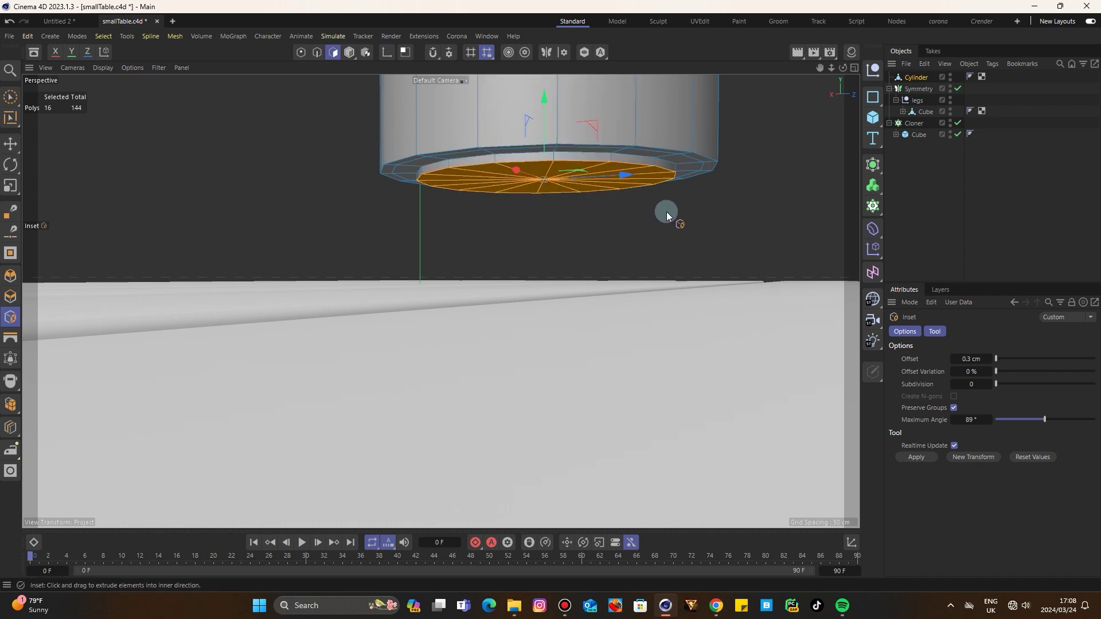
{"action": "left_click_drag", "start_coordinate": [668, 211], "coordinate": [674, 212]}
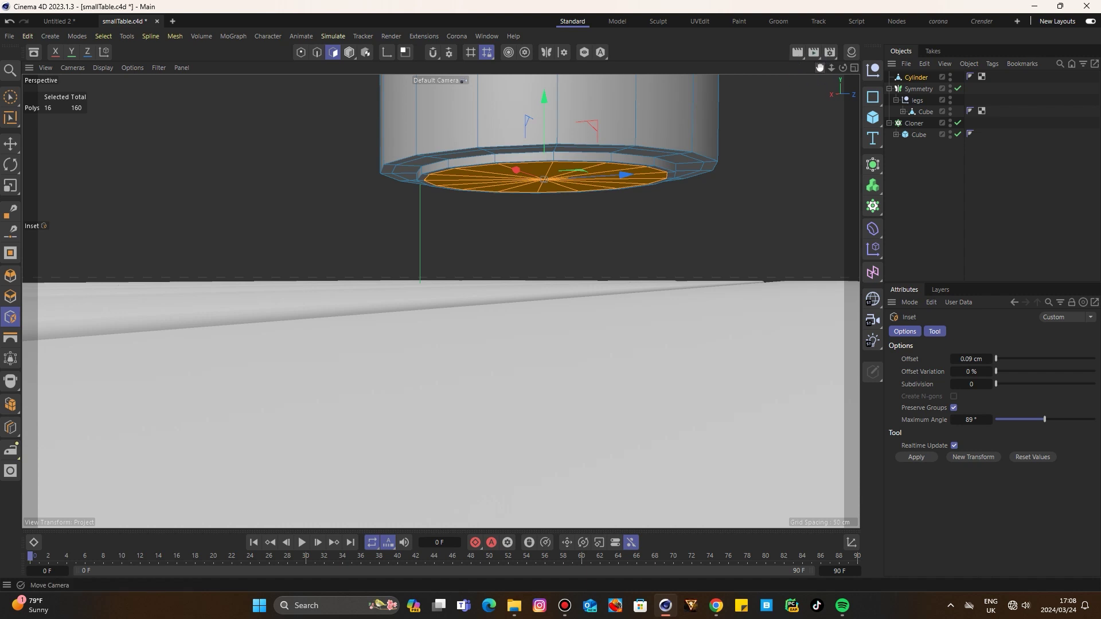
- Add a symmetrical loop cut around the cylinder's side, close to its upper and lower rims
{"action": "left_click_drag", "start_coordinate": [820, 68], "coordinate": [808, 272]}
{"action": "key", "text": "k"}
{"action": "key", "text": "l"}
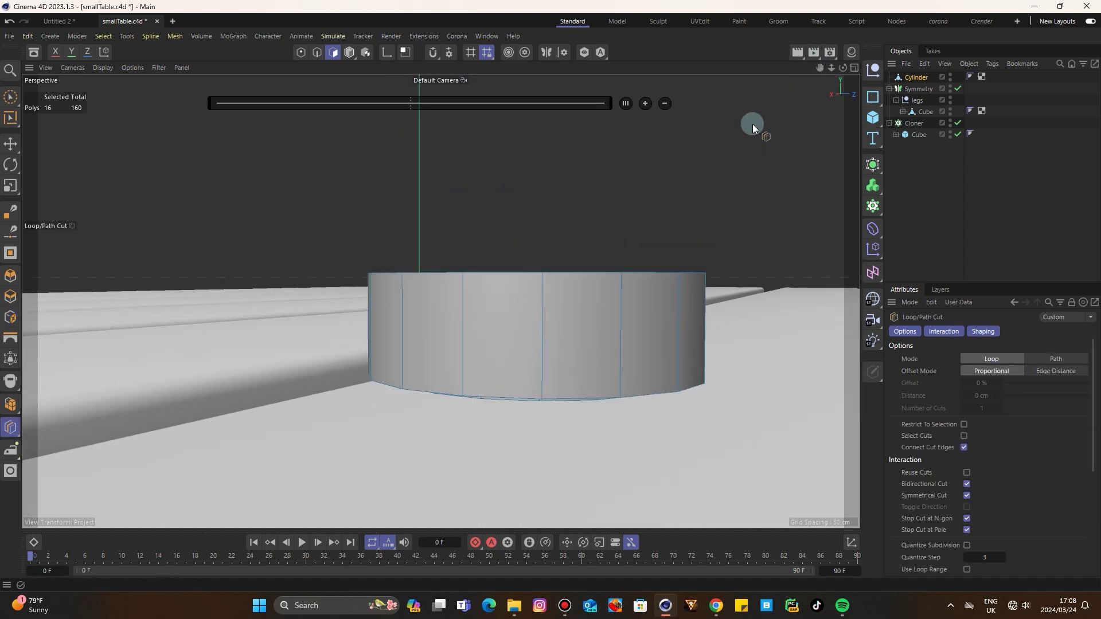
{"action": "left_click_drag", "start_coordinate": [961, 285], "coordinate": [969, 250]}
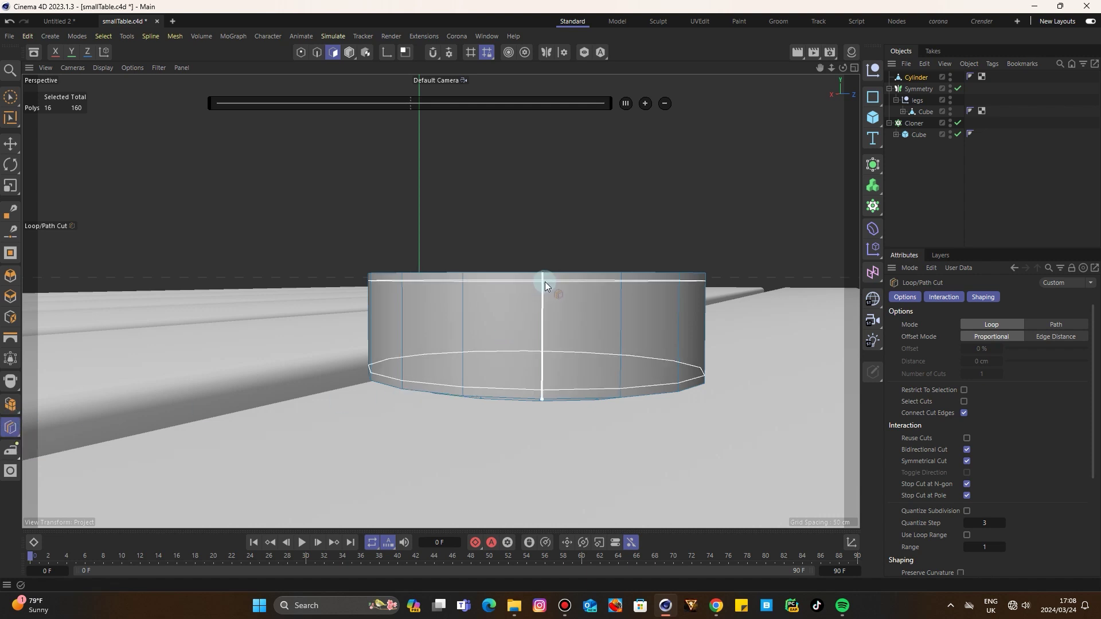
{"action": "left_click", "coordinate": [621, 283]}
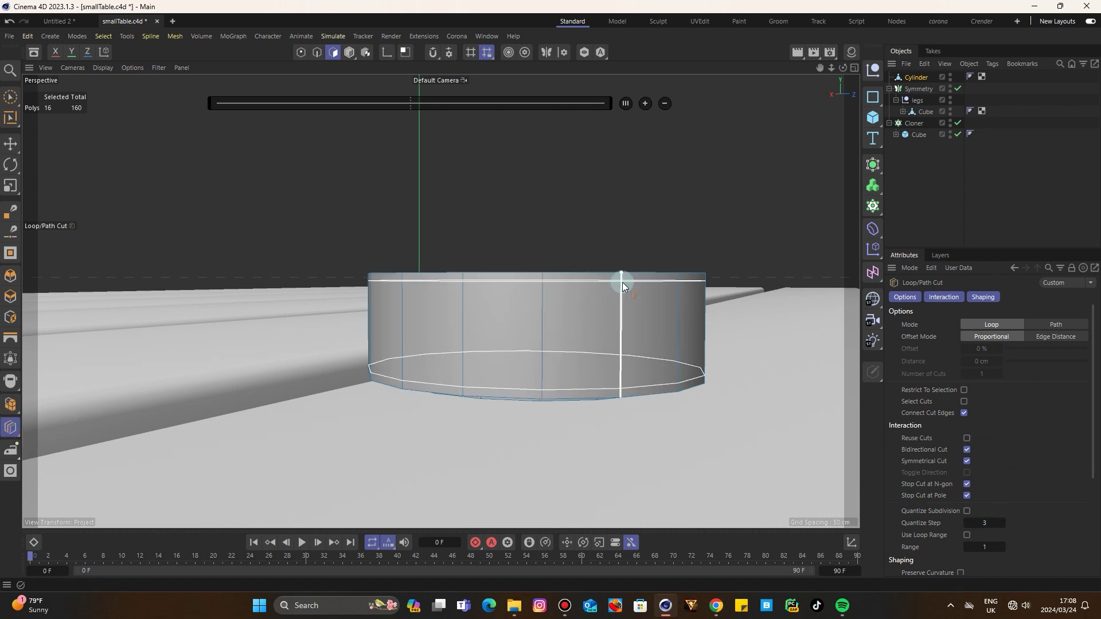
- Add symmetrical loop cuts around the cylinder's side, top rim, inner recess wall and recess floor
{"action": "left_click", "coordinate": [624, 282]}
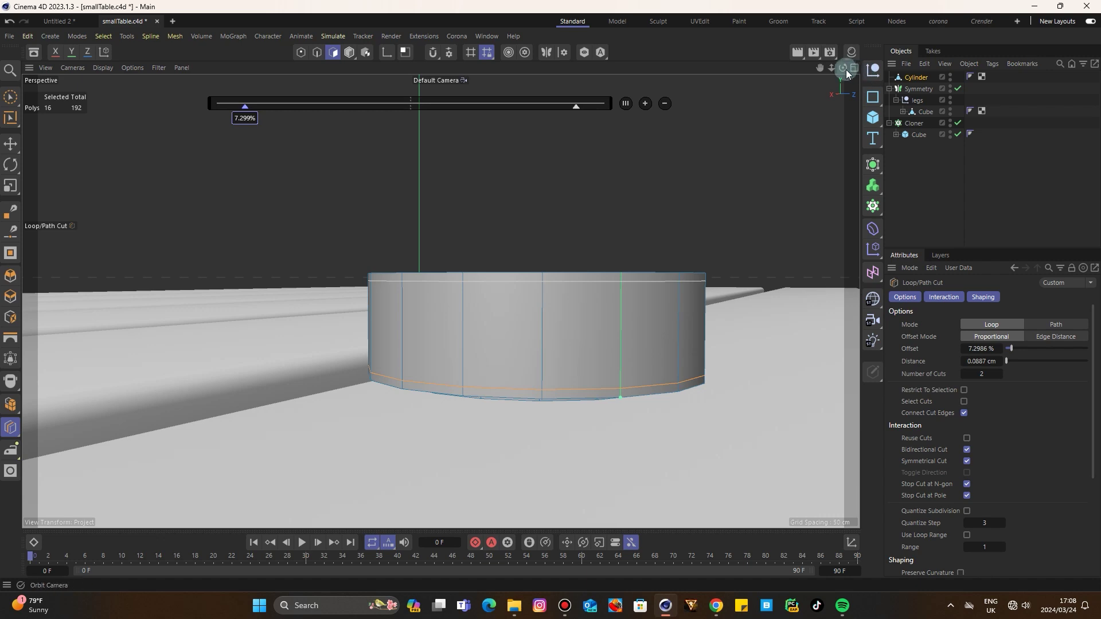
{"action": "left_click_drag", "start_coordinate": [844, 68], "coordinate": [838, 152]}
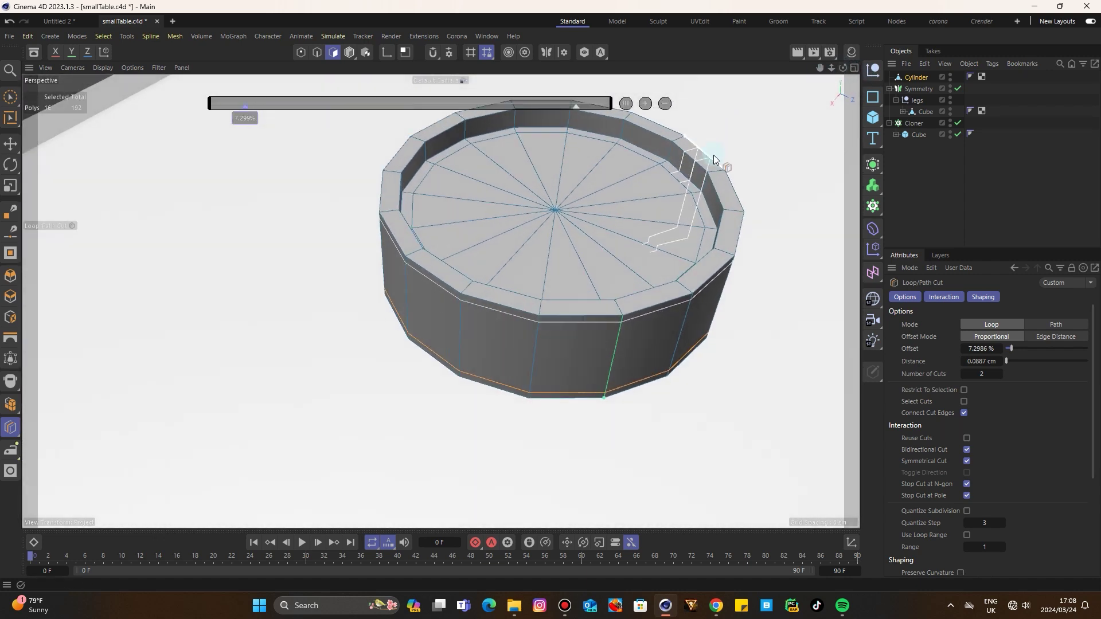
{"action": "scroll", "coordinate": [713, 155], "scroll_direction": "up", "scroll_amount": 8}
{"action": "scroll", "coordinate": [718, 173], "scroll_direction": "down", "scroll_amount": 5}
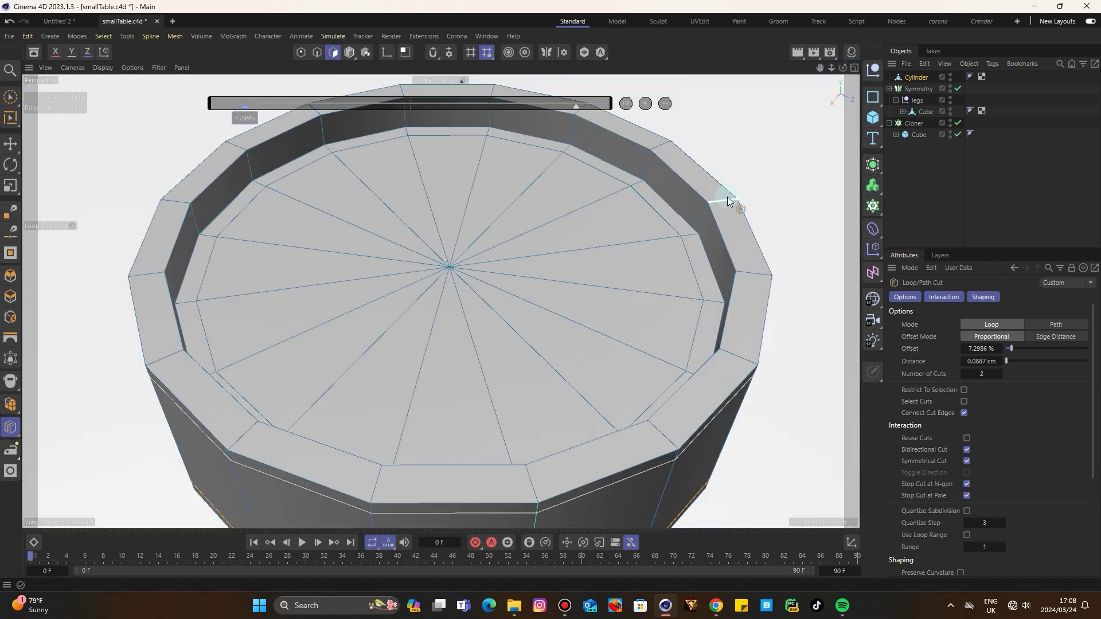
{"action": "left_click", "coordinate": [742, 271]}
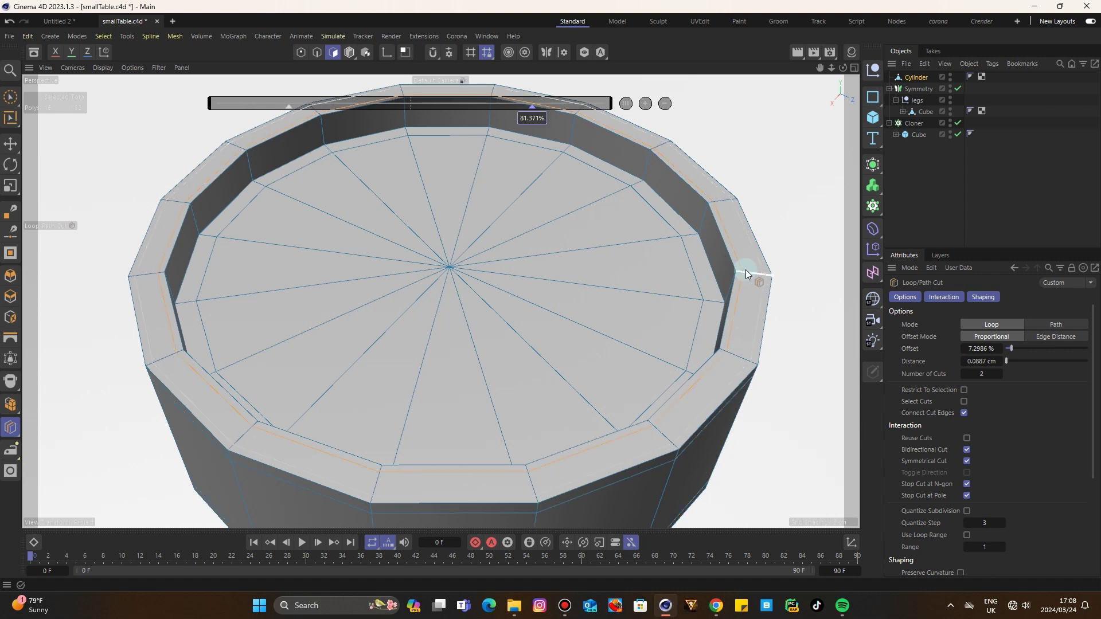
{"action": "left_click", "coordinate": [706, 214]}
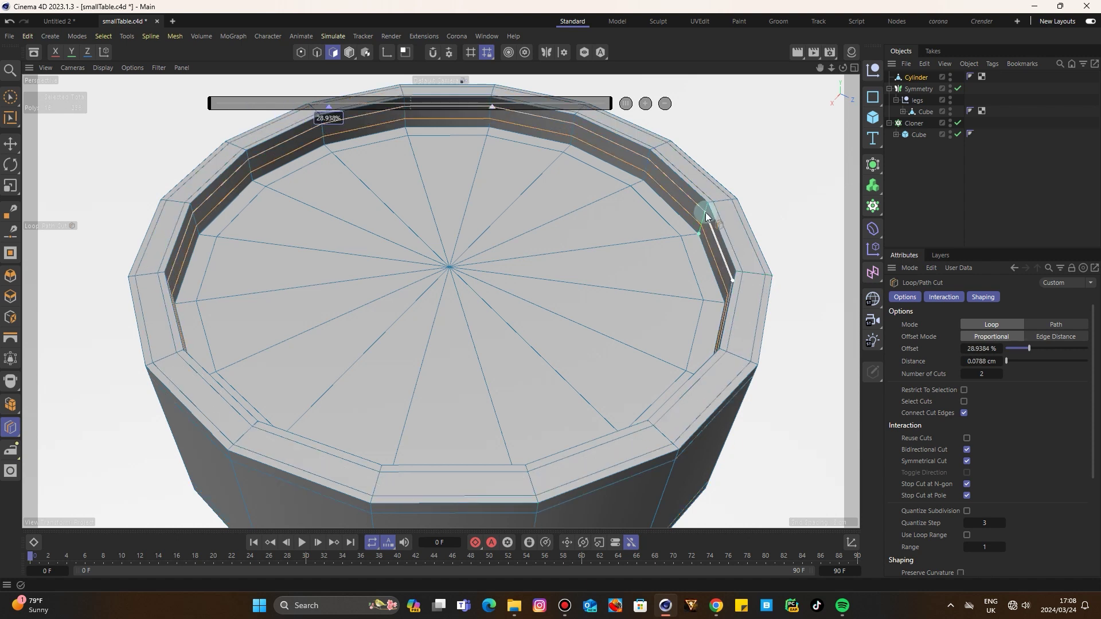
{"action": "left_click", "coordinate": [628, 244]}
- Place the cylinder under a Subdivision Surface with viewport and renderer subdivision both set to 3
{"action": "left_click", "coordinate": [349, 52]}
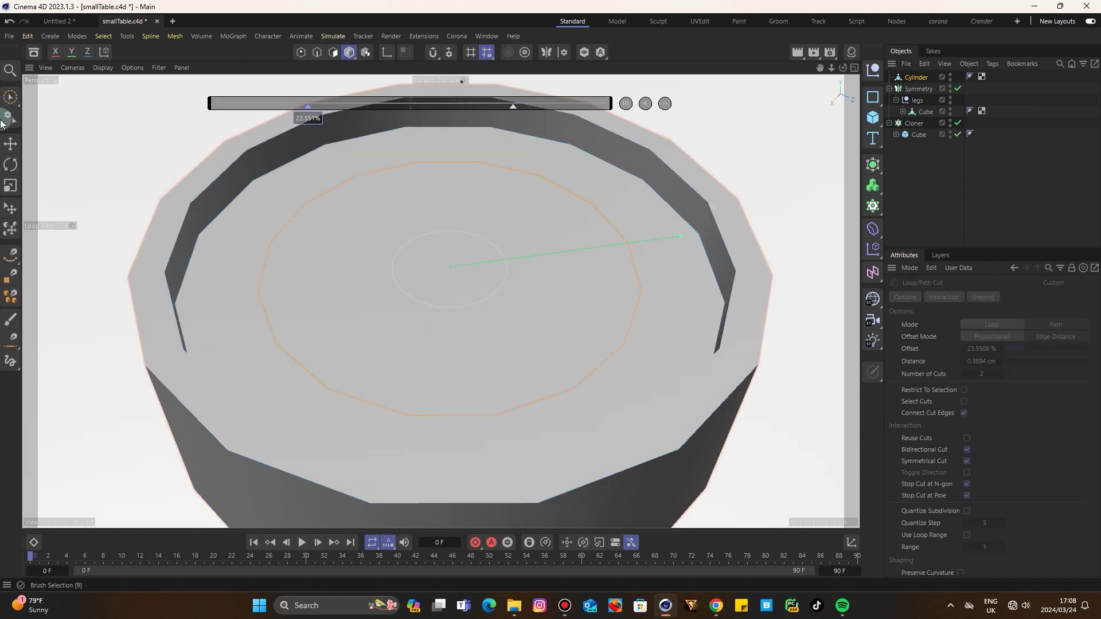
{"action": "left_click", "coordinate": [12, 144]}
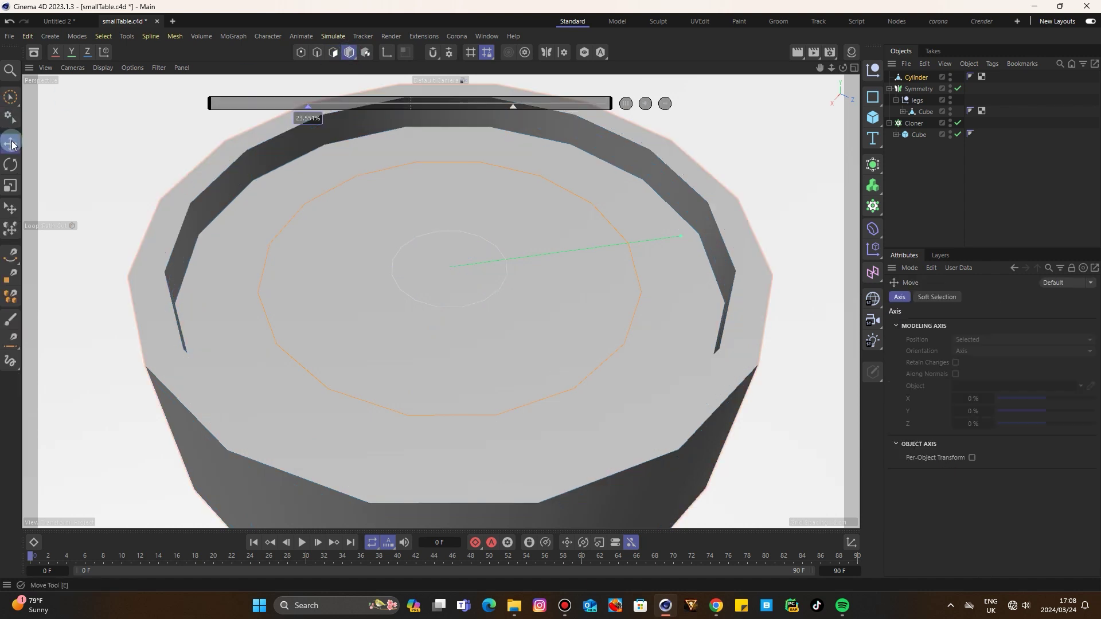
{"action": "left_click", "coordinate": [911, 79]}
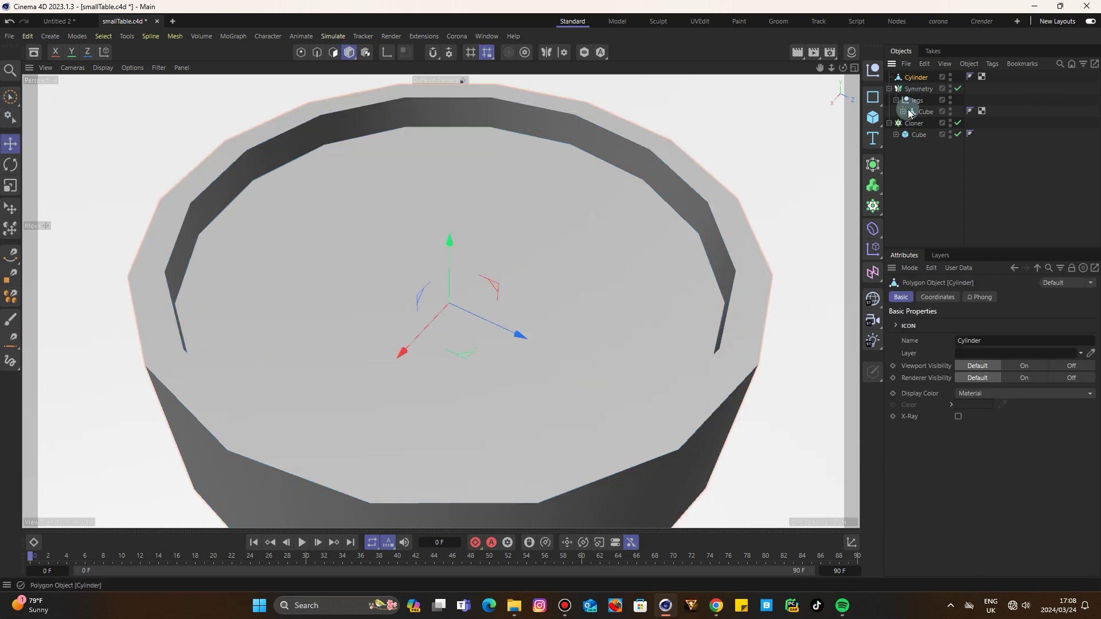
{"action": "left_click", "coordinate": [873, 164], "text": "alt"}
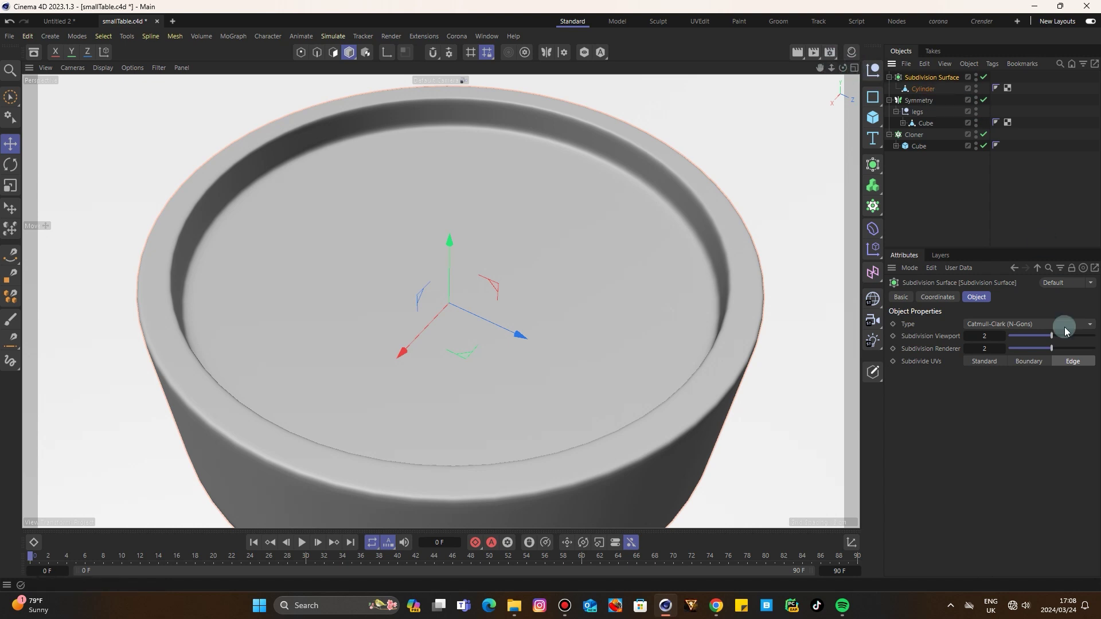
{"action": "left_click", "coordinate": [1003, 336]}
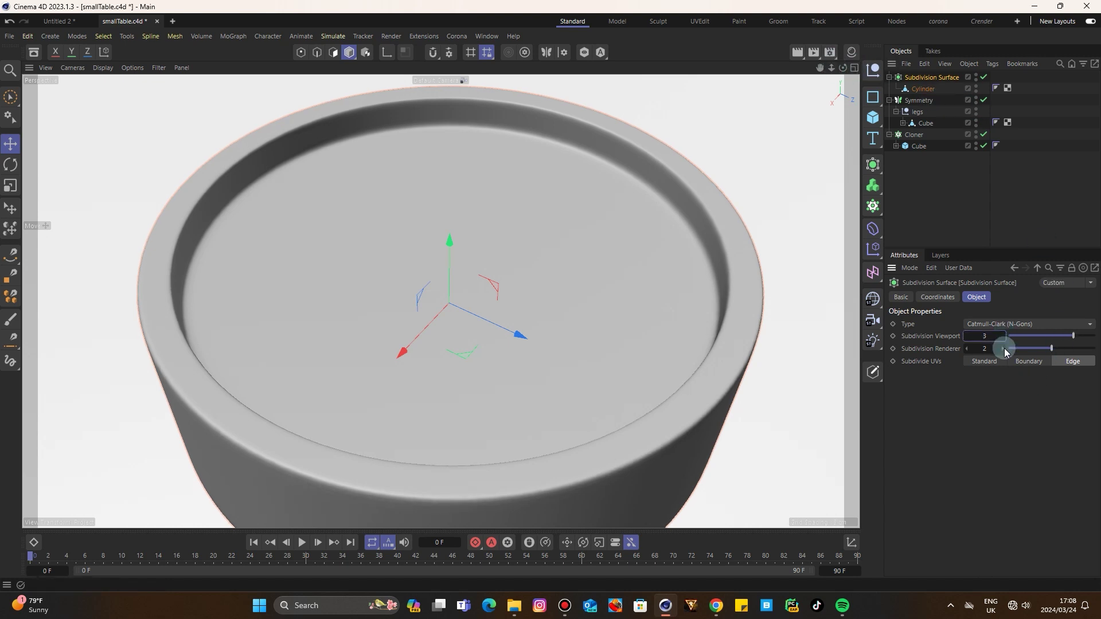
{"action": "left_click", "coordinate": [1004, 349]}
{"action": "left_click_drag", "start_coordinate": [832, 68], "coordinate": [765, 68]}
{"action": "left_click", "coordinate": [889, 77]}
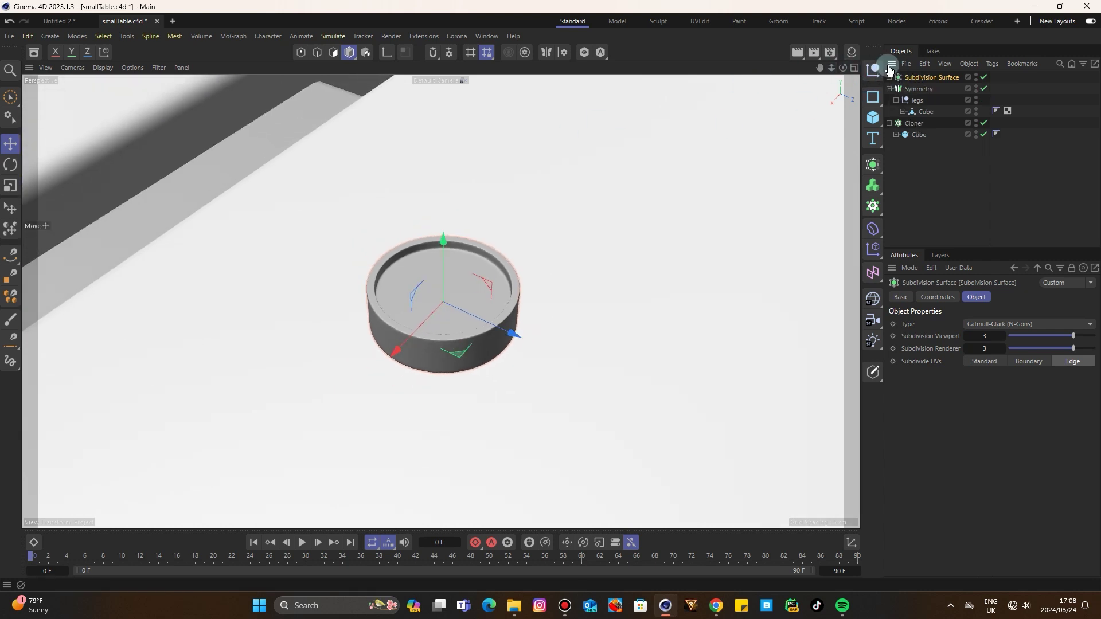
- Lower the smoothed screw head about 3.4 cm so it sits in the plank's upper surface
{"action": "left_click_drag", "start_coordinate": [832, 69], "coordinate": [820, 14]}
{"action": "left_click_drag", "start_coordinate": [442, 219], "coordinate": [448, 261]}
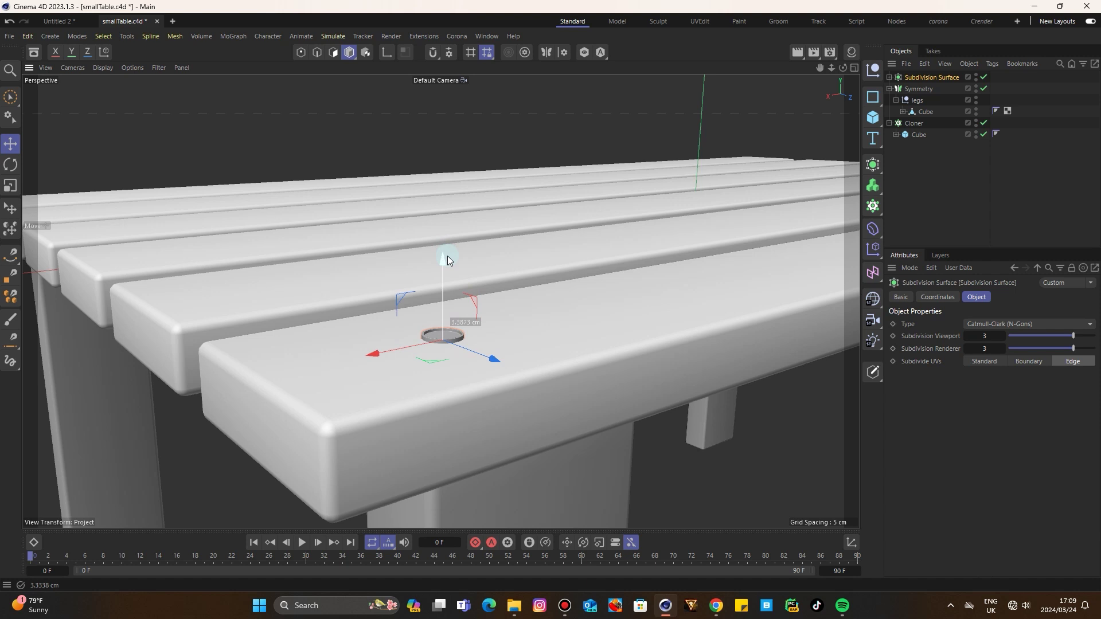
{"action": "left_click", "coordinate": [529, 132]}
- Rename the screw head's Subdivision Surface object as nails
{"action": "left_click_drag", "start_coordinate": [831, 67], "coordinate": [838, 69]}
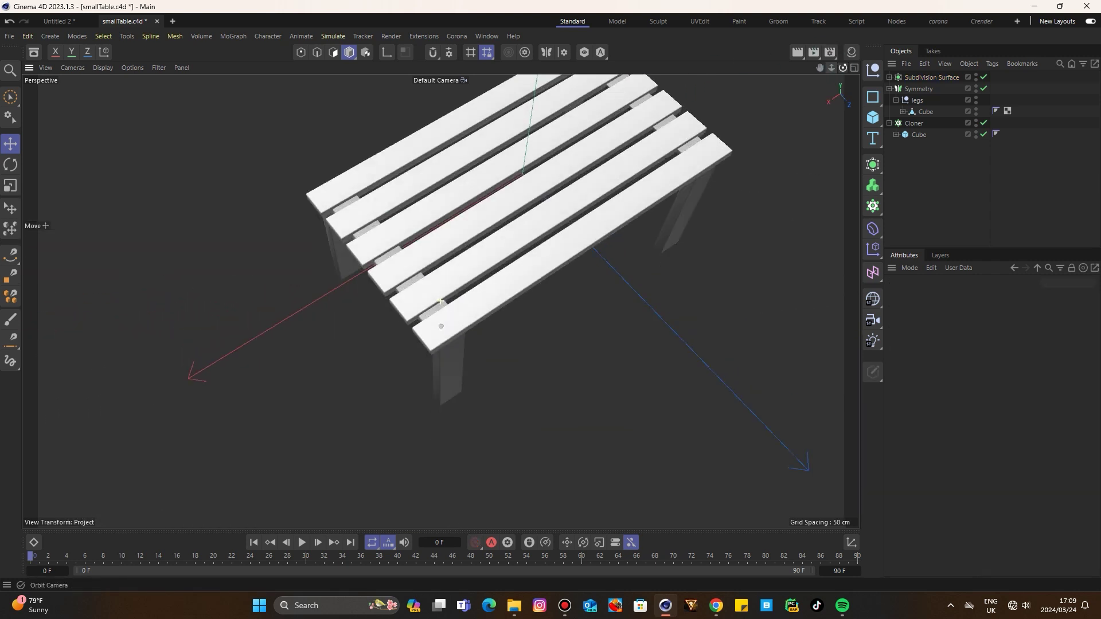
{"action": "left_click_drag", "start_coordinate": [441, 326], "coordinate": [466, 310], "text": "alt"}
{"action": "left_click_drag", "start_coordinate": [843, 68], "coordinate": [848, 45]}
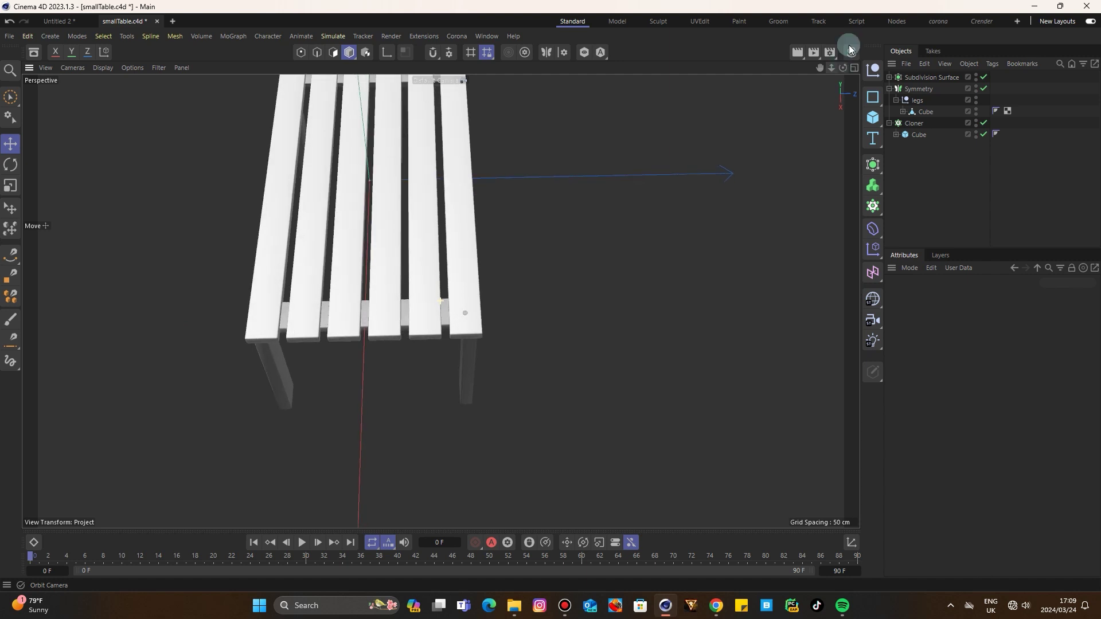
{"action": "double_click", "coordinate": [921, 78]}
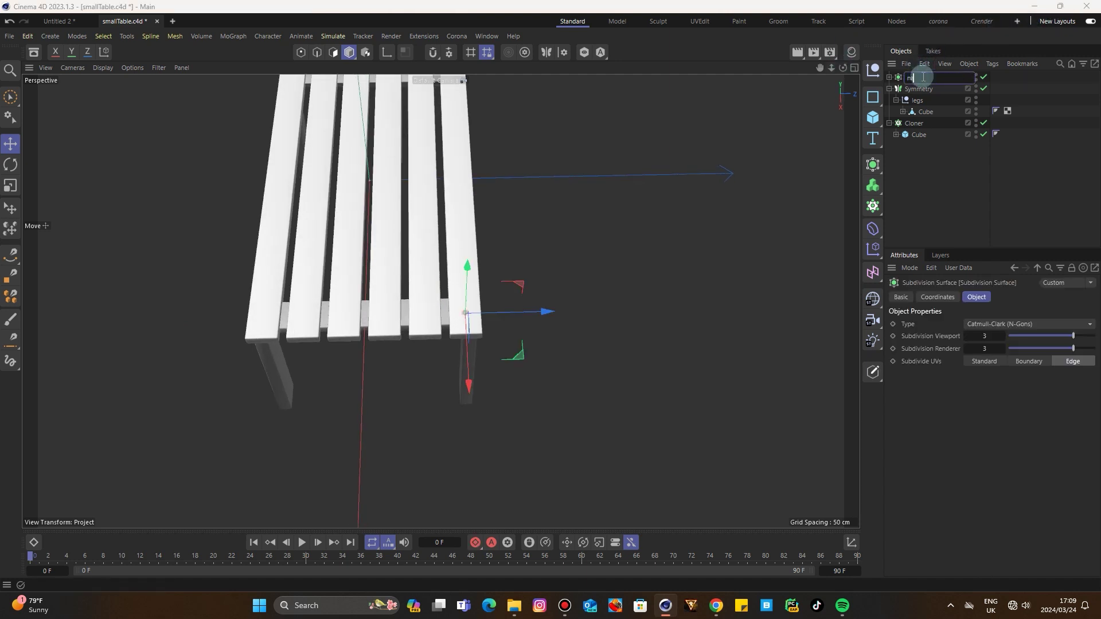
{"action": "key", "text": "Return"}
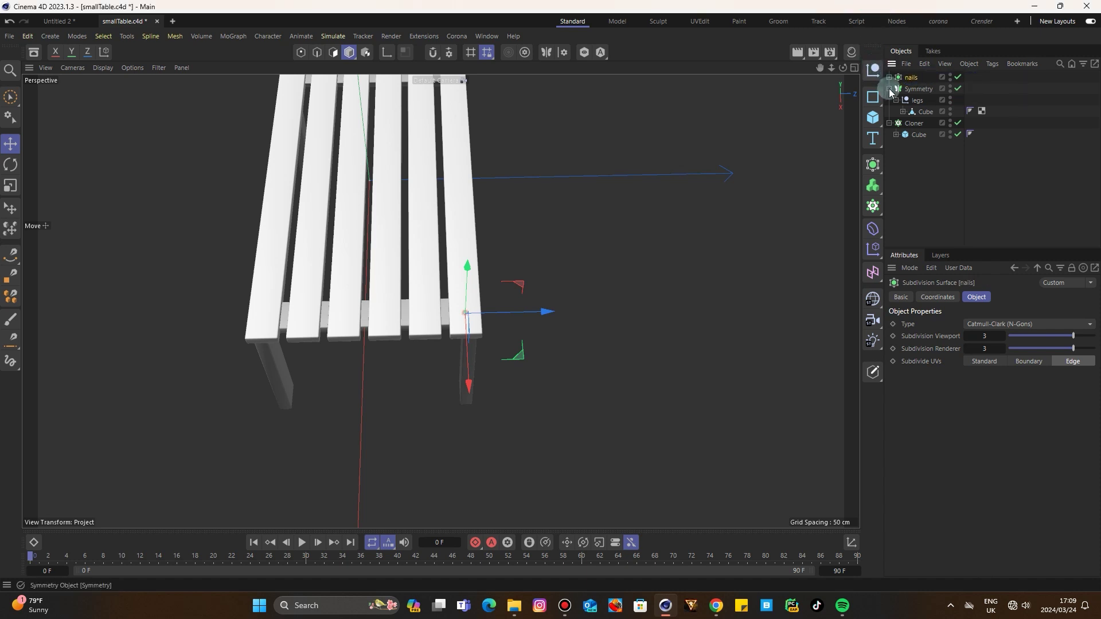
- Group the Cloner's plank cube under a null and move the nails object into that group
{"action": "left_click", "coordinate": [895, 135]}
{"action": "left_click", "coordinate": [906, 136]}
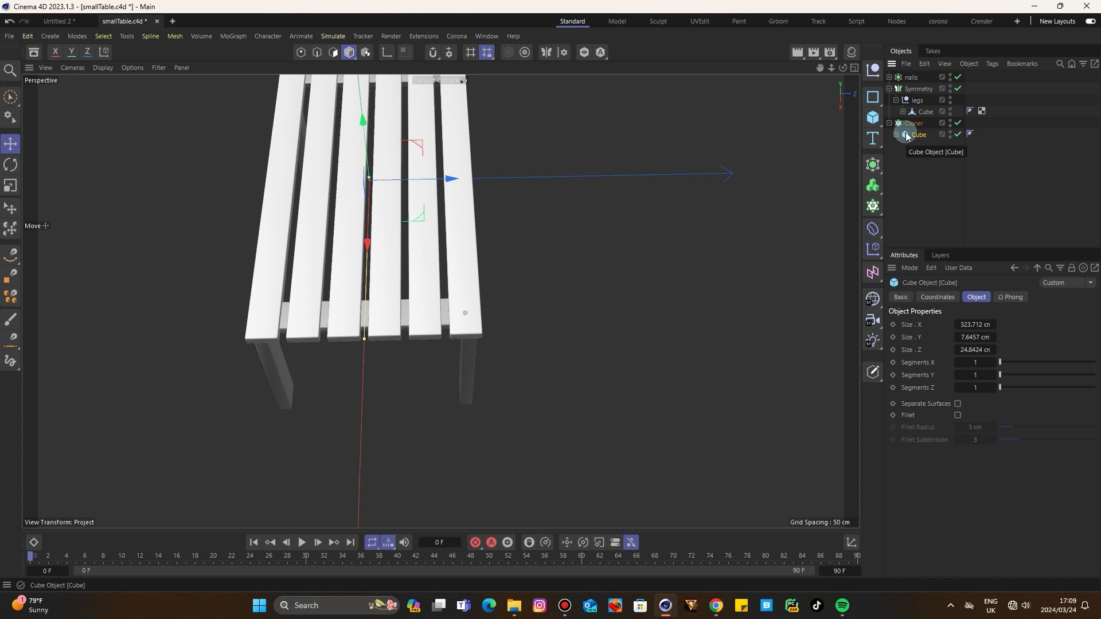
{"action": "key", "text": "alt+g"}
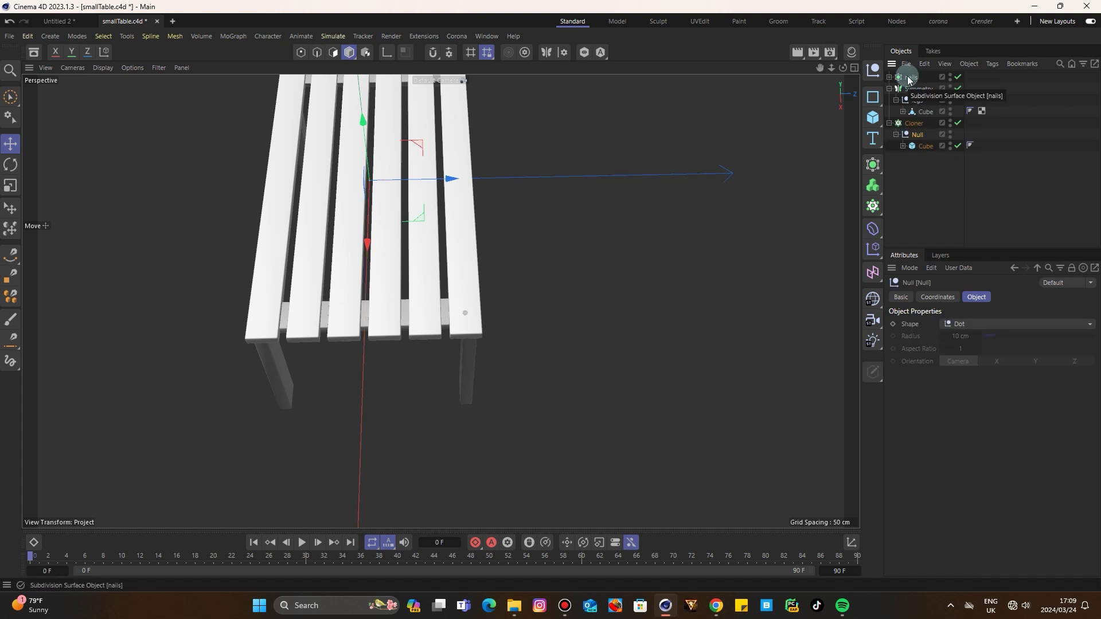
{"action": "left_click_drag", "start_coordinate": [910, 80], "coordinate": [913, 142]}
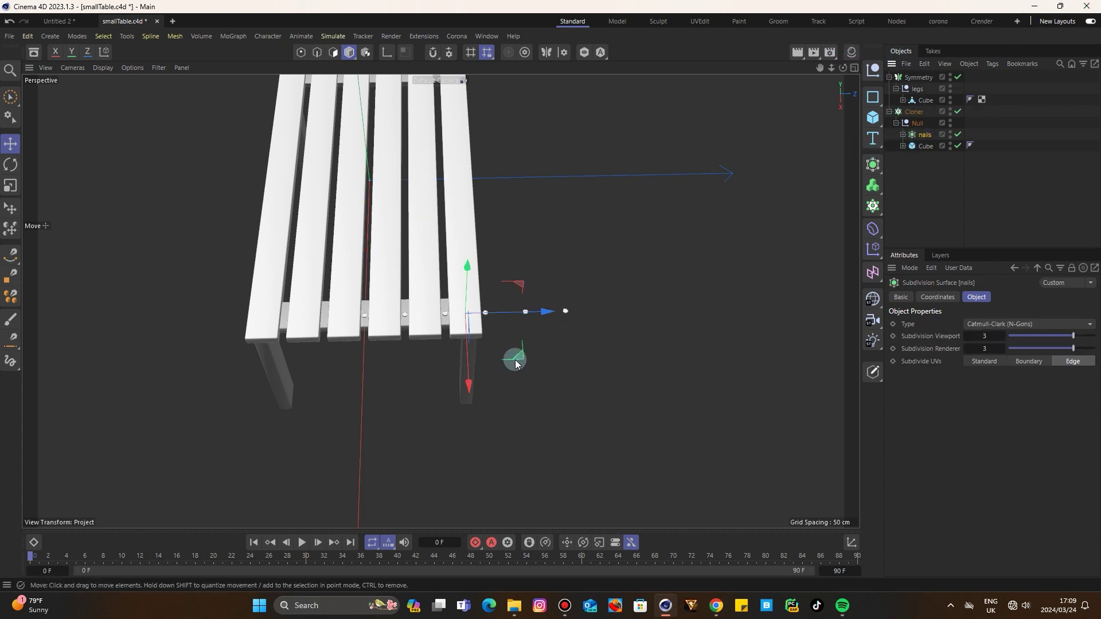
- Shift the nails object along the Z axis so one screw head sits on each cloned plank
{"action": "scroll", "coordinate": [464, 315], "scroll_direction": "up", "scroll_amount": 3}
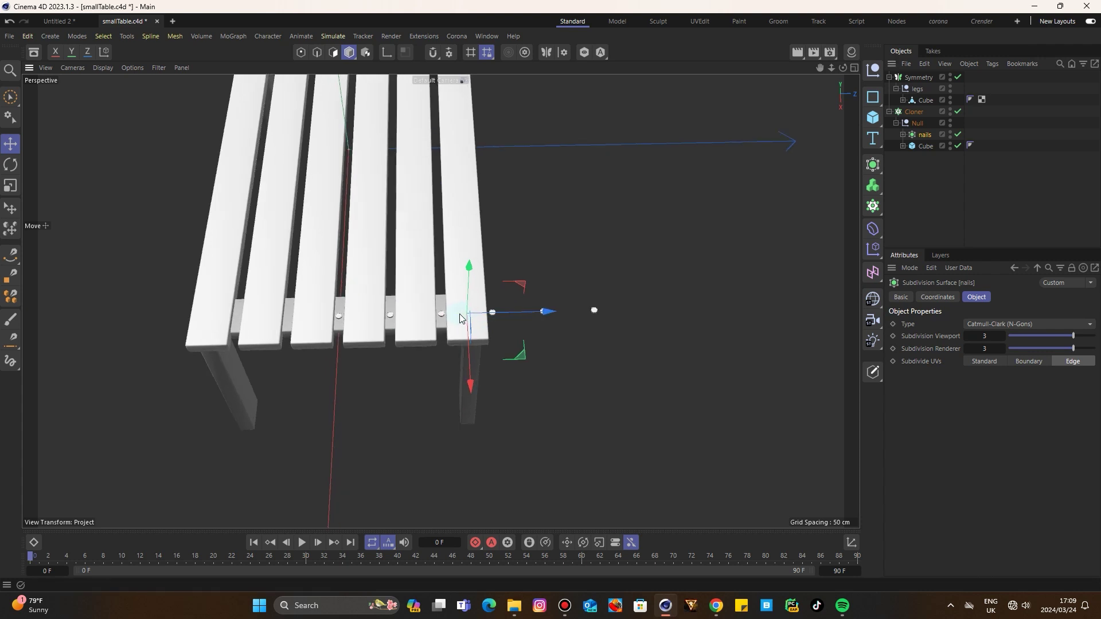
{"action": "left_click_drag", "start_coordinate": [533, 317], "coordinate": [422, 348]}
{"action": "left_click", "coordinate": [586, 279]}
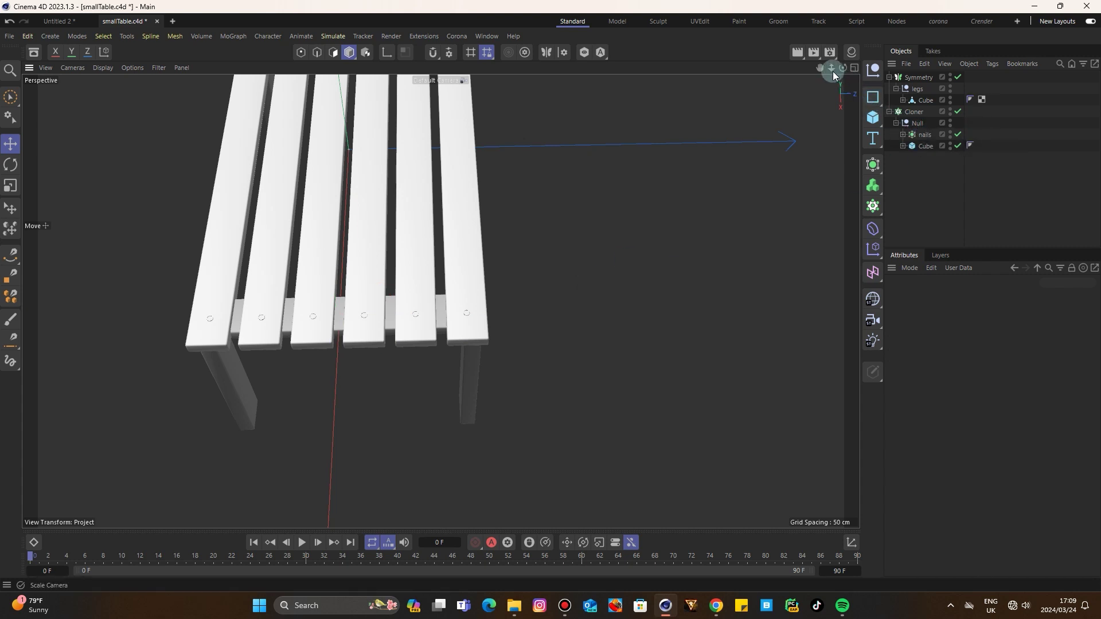
- Duplicate the nails object inside the null and move the copy along X to the opposite ends of the planks
{"action": "left_click_drag", "start_coordinate": [922, 137], "coordinate": [924, 141], "text": "ctrl"}
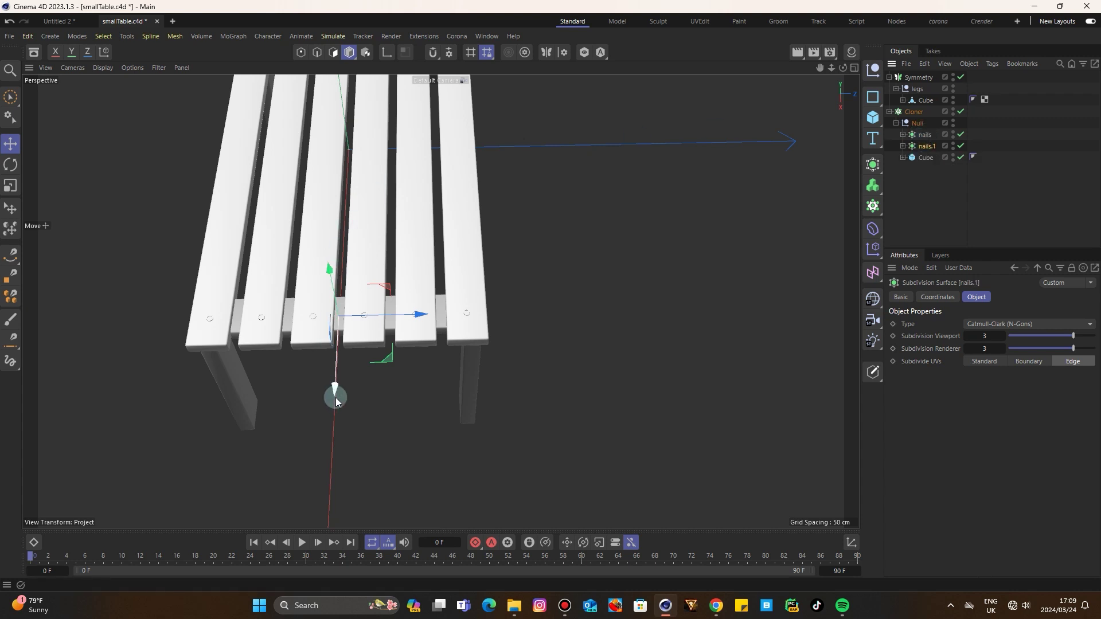
{"action": "left_click_drag", "start_coordinate": [335, 393], "coordinate": [344, 255]}
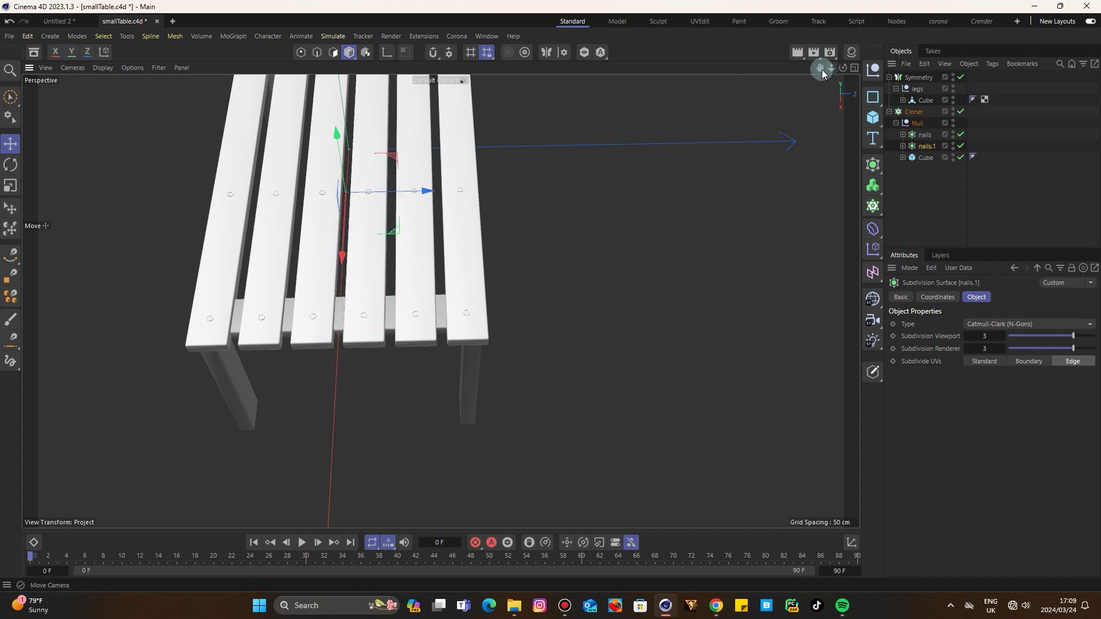
{"action": "left_click_drag", "start_coordinate": [821, 69], "coordinate": [866, 281]}
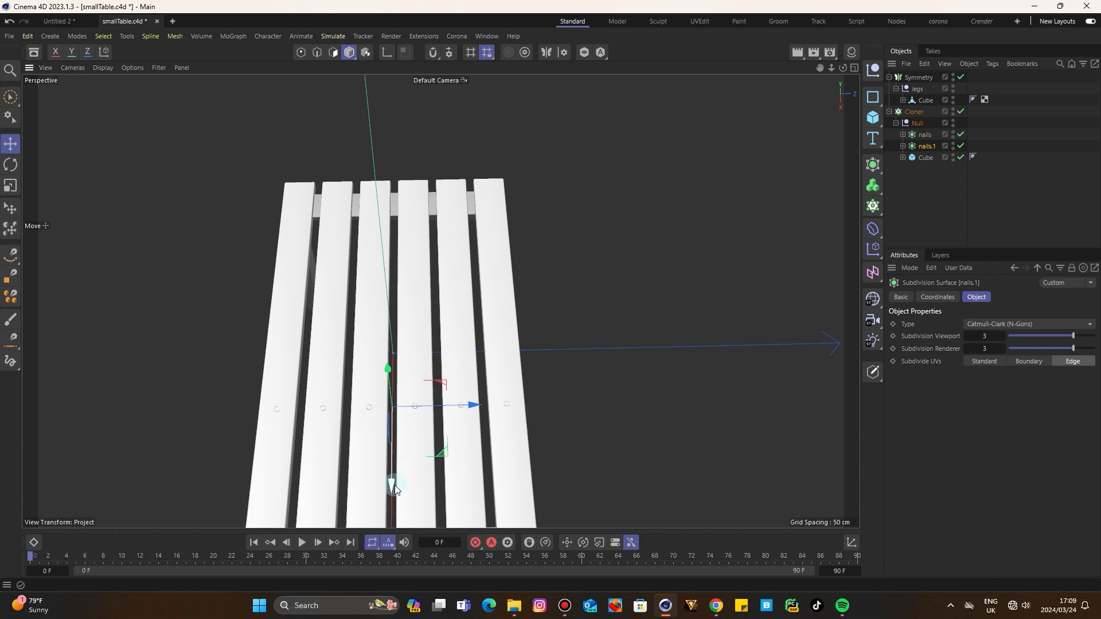
{"action": "left_click_drag", "start_coordinate": [394, 486], "coordinate": [428, 270]}
{"action": "left_click", "coordinate": [676, 159]}
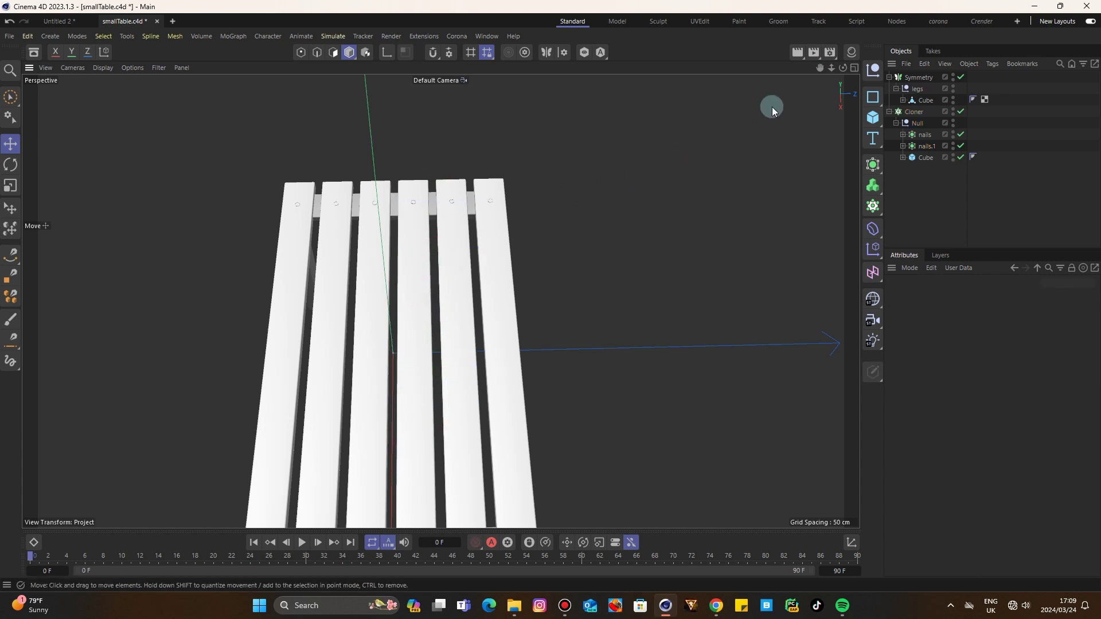
- Create a new standard material and darken its colour to a value of 9%
{"action": "left_click", "coordinate": [851, 53]}
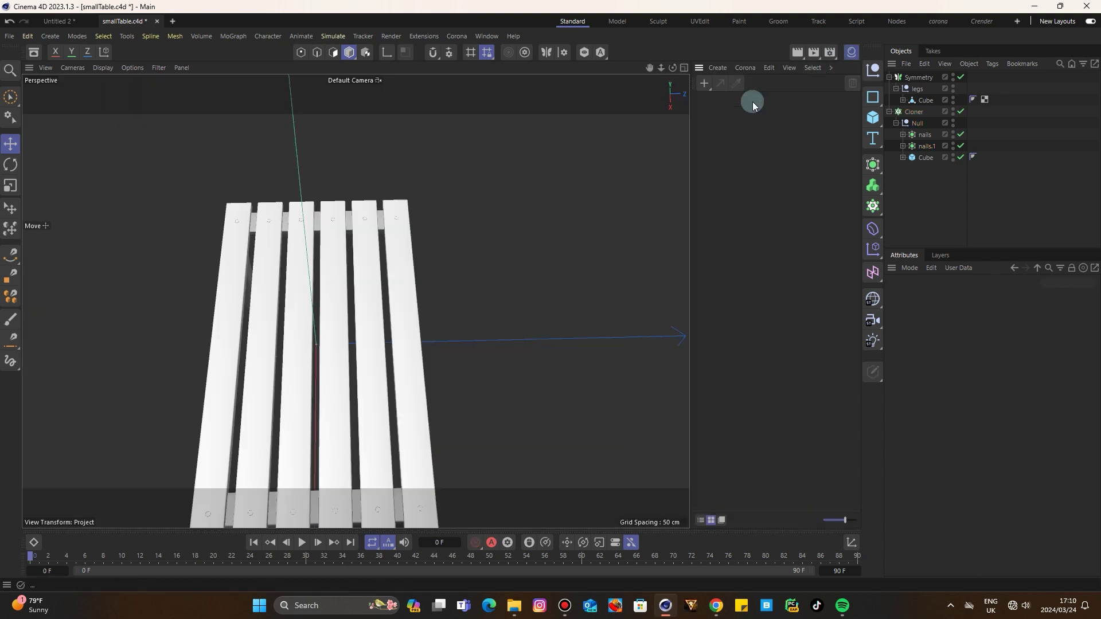
{"action": "left_click", "coordinate": [705, 85]}
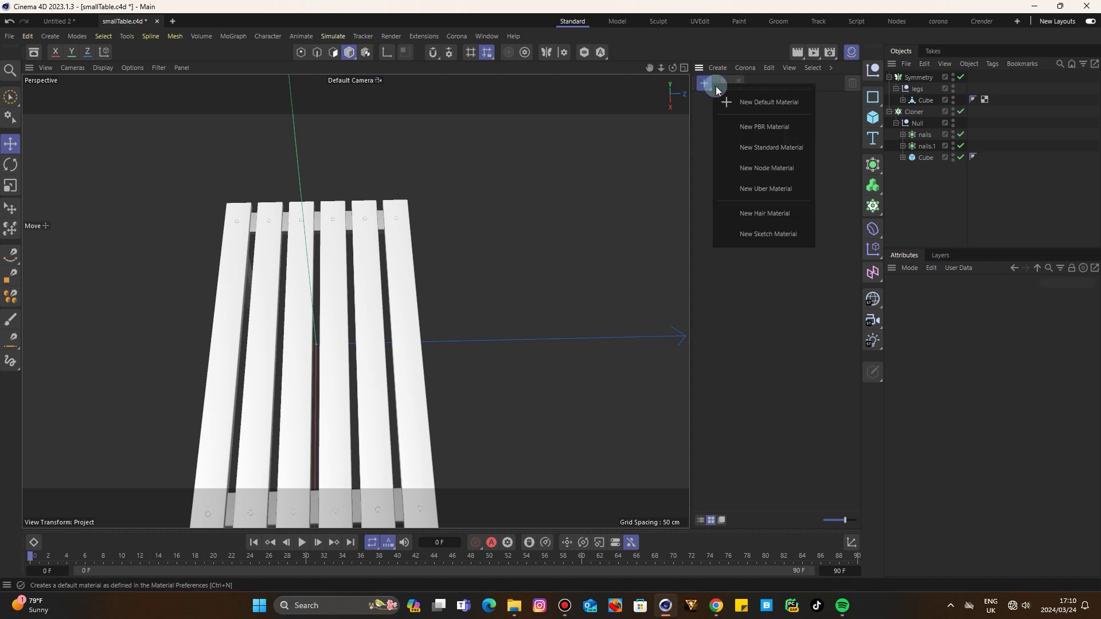
{"action": "left_click", "coordinate": [774, 147]}
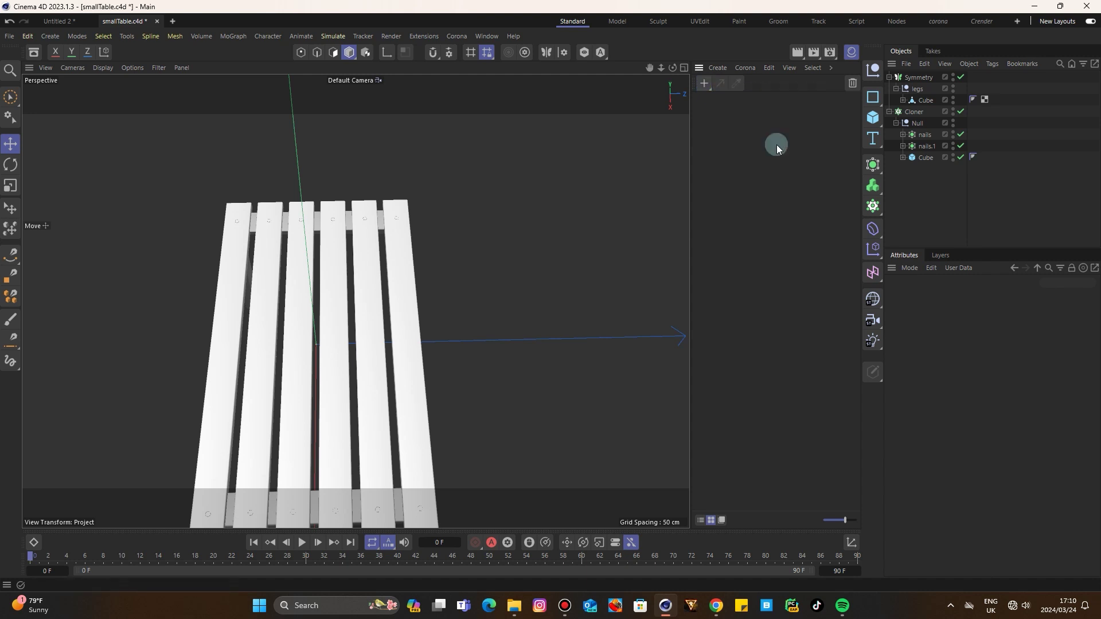
{"action": "left_click", "coordinate": [1004, 465]}
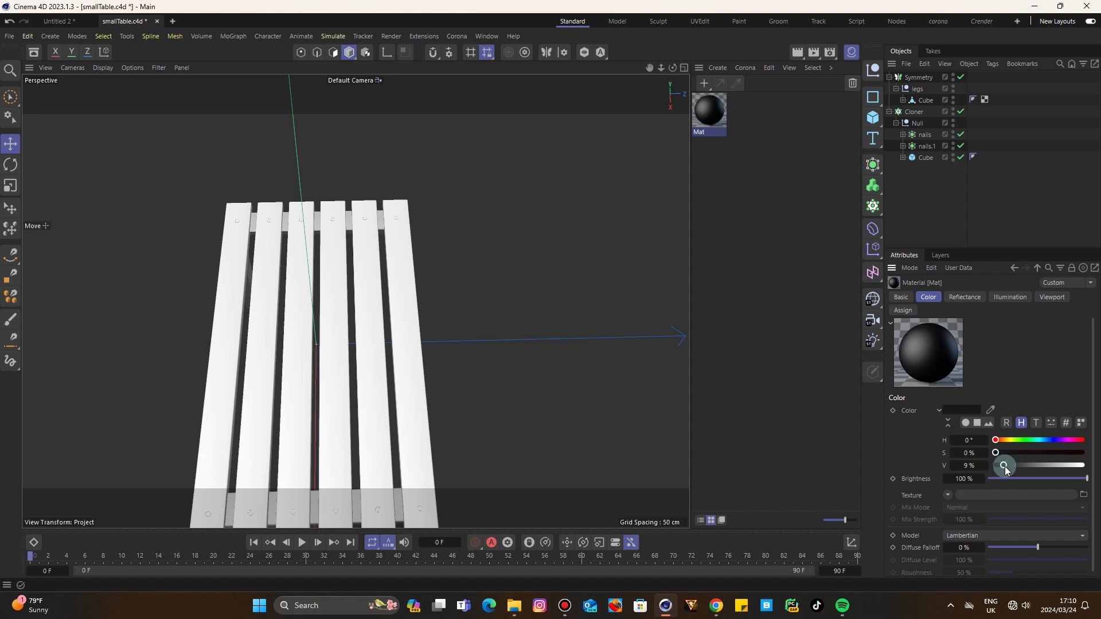
- Apply the dark material to both the nails and nails.1 objects
{"action": "left_click_drag", "start_coordinate": [709, 112], "coordinate": [926, 135]}
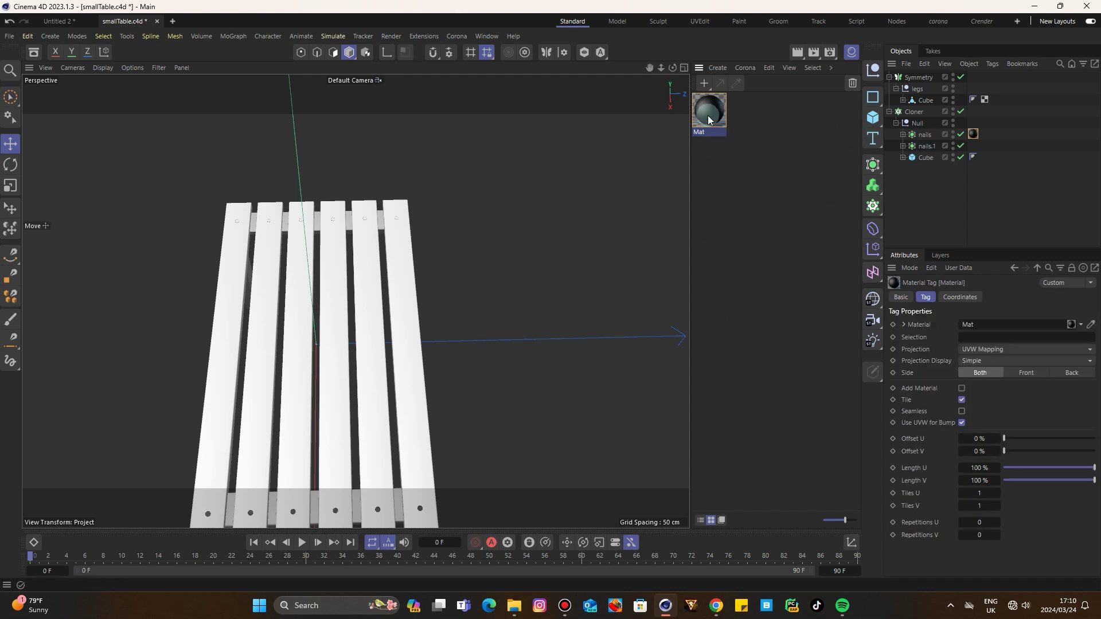
{"action": "left_click_drag", "start_coordinate": [708, 115], "coordinate": [924, 146]}
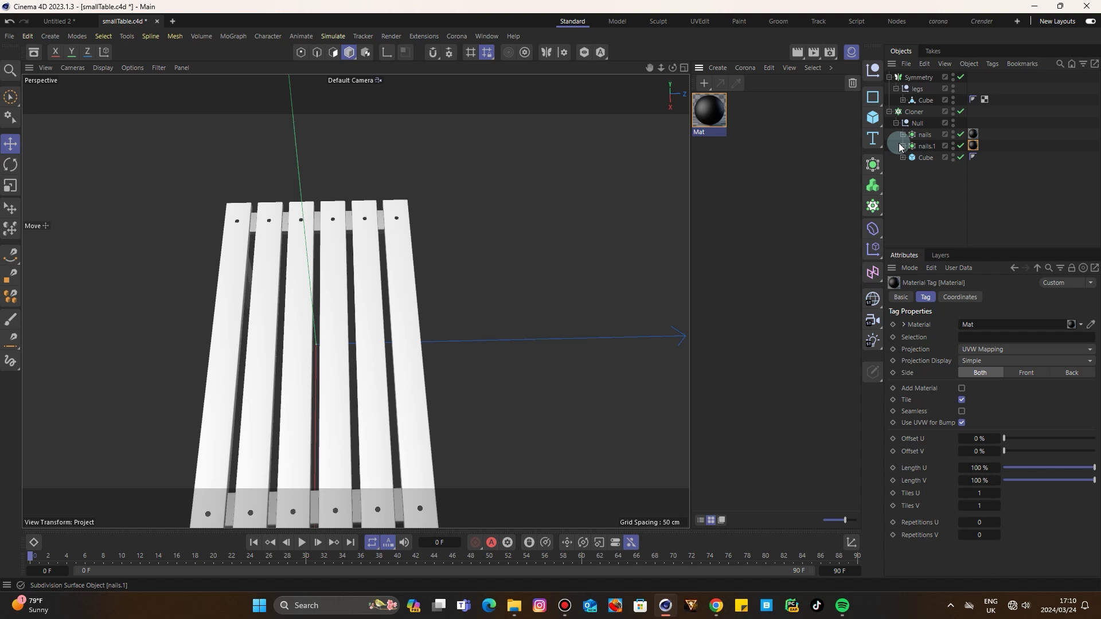
{"action": "left_click", "coordinate": [852, 53]}
- Examine the whole table from several angles, including its underside, legs and screw heads
{"action": "left_click_drag", "start_coordinate": [831, 68], "coordinate": [763, 67]}
{"action": "left_click", "coordinate": [781, 169]}
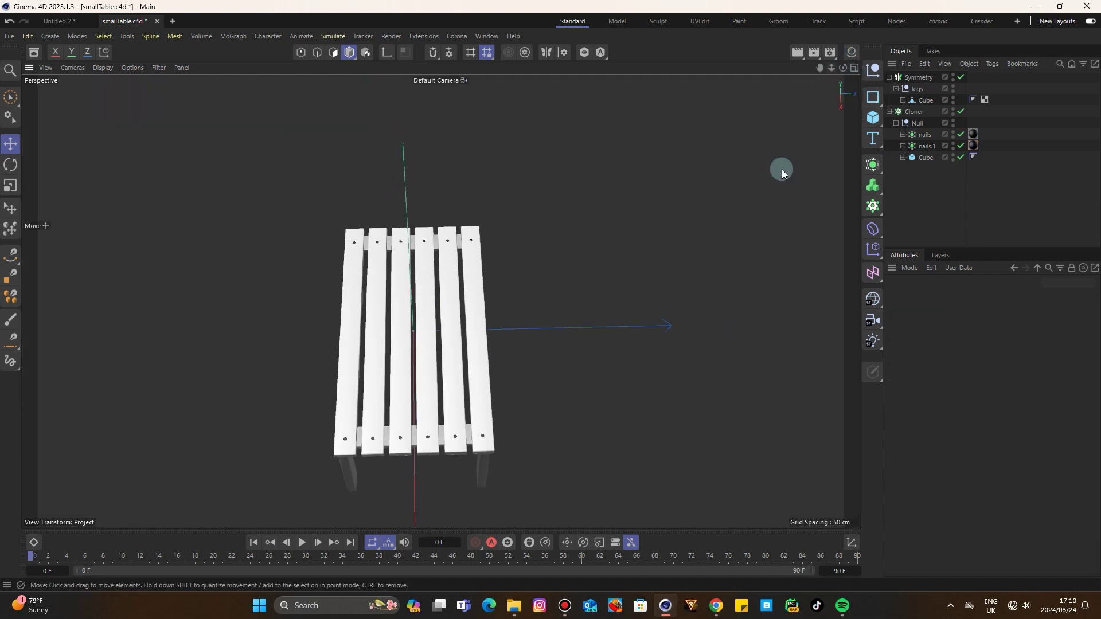
{"action": "left_click_drag", "start_coordinate": [832, 67], "coordinate": [461, 227]}
{"action": "scroll", "coordinate": [483, 297], "scroll_direction": "up", "scroll_amount": 4}
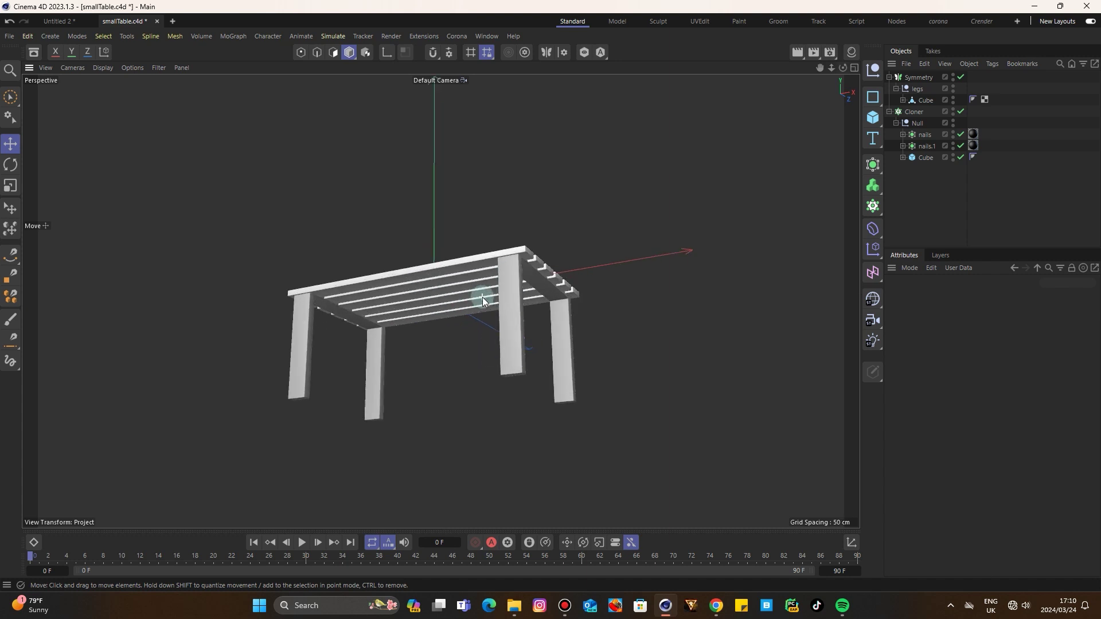
{"action": "left_click_drag", "start_coordinate": [845, 68], "coordinate": [485, 114]}
{"action": "left_click_drag", "start_coordinate": [843, 67], "coordinate": [607, 211]}
{"action": "scroll", "coordinate": [395, 363], "scroll_direction": "up", "scroll_amount": 3}
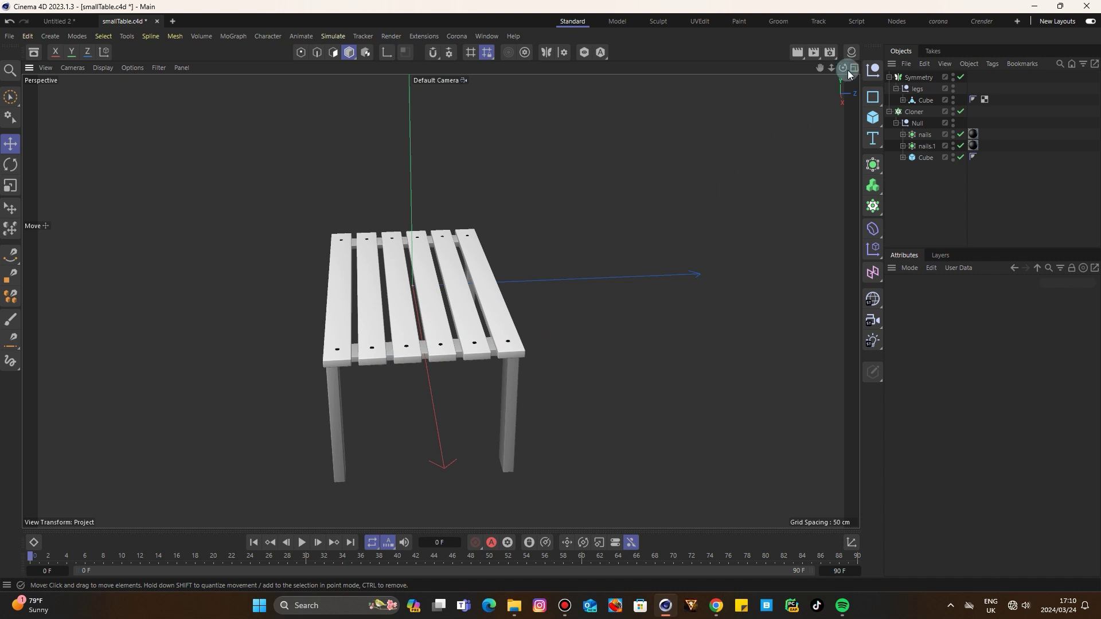
{"action": "left_click_drag", "start_coordinate": [843, 68], "coordinate": [269, 163]}
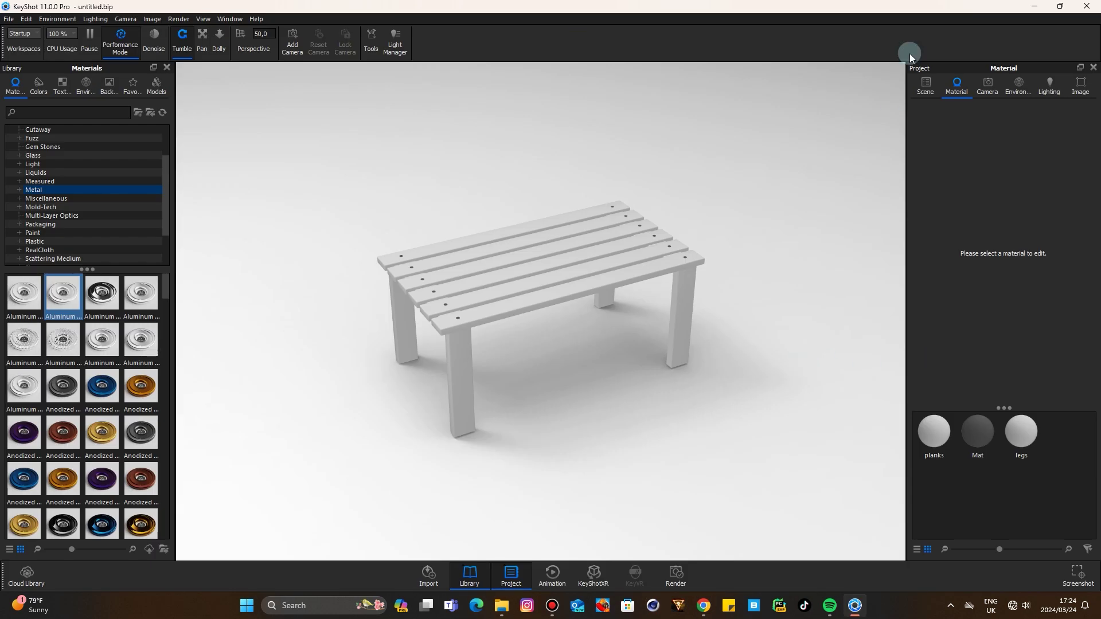
- Apply the Aluminum Brushed 90° metal material to the nails part of the table
{"action": "left_click", "coordinate": [926, 86]}
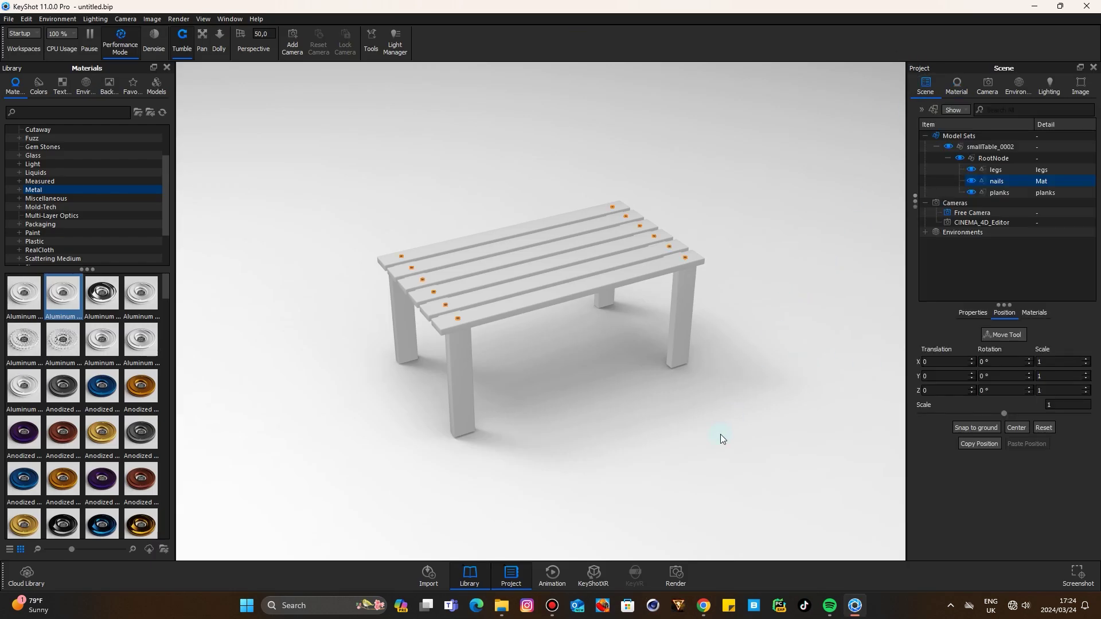
{"action": "left_click", "coordinate": [996, 180]}
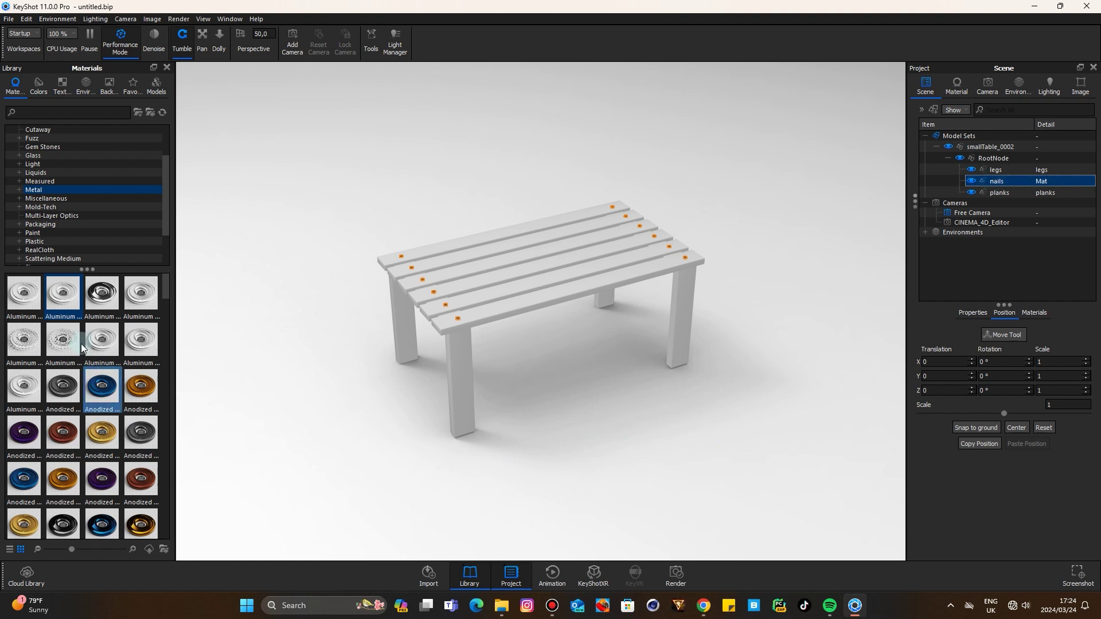
{"action": "left_click", "coordinate": [37, 191]}
{"action": "mouse_move", "coordinate": [57, 301]}
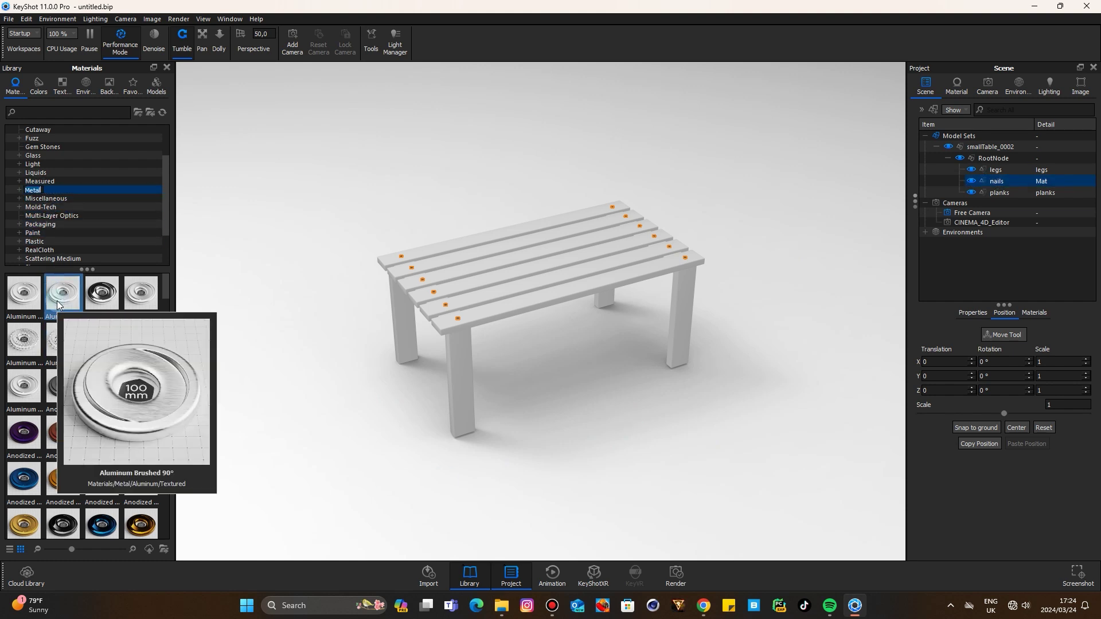
{"action": "mouse_move", "coordinate": [57, 300]}
{"action": "left_mouse_down"}
{"action": "mouse_move", "coordinate": [123, 302]}
{"action": "mouse_move", "coordinate": [937, 161]}
{"action": "mouse_move", "coordinate": [1042, 187]}
{"action": "mouse_move", "coordinate": [990, 185]}
{"action": "left_mouse_up"}
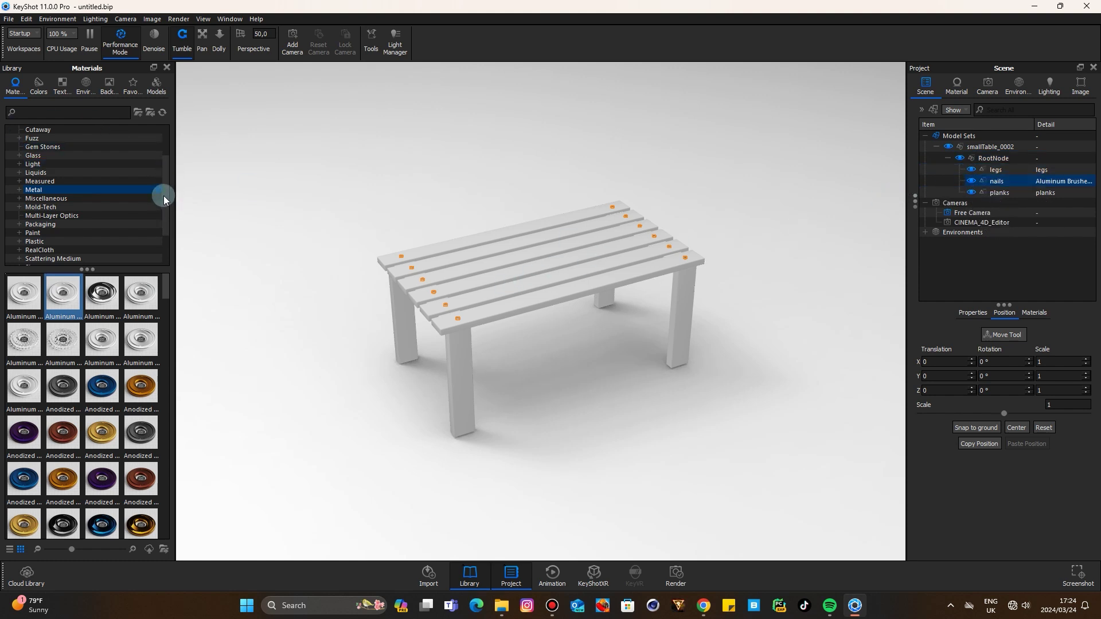
- Apply the Light Oak wood material to the planks and Dark Stained Oak to the legs
{"action": "left_click_drag", "start_coordinate": [164, 195], "coordinate": [170, 231]}
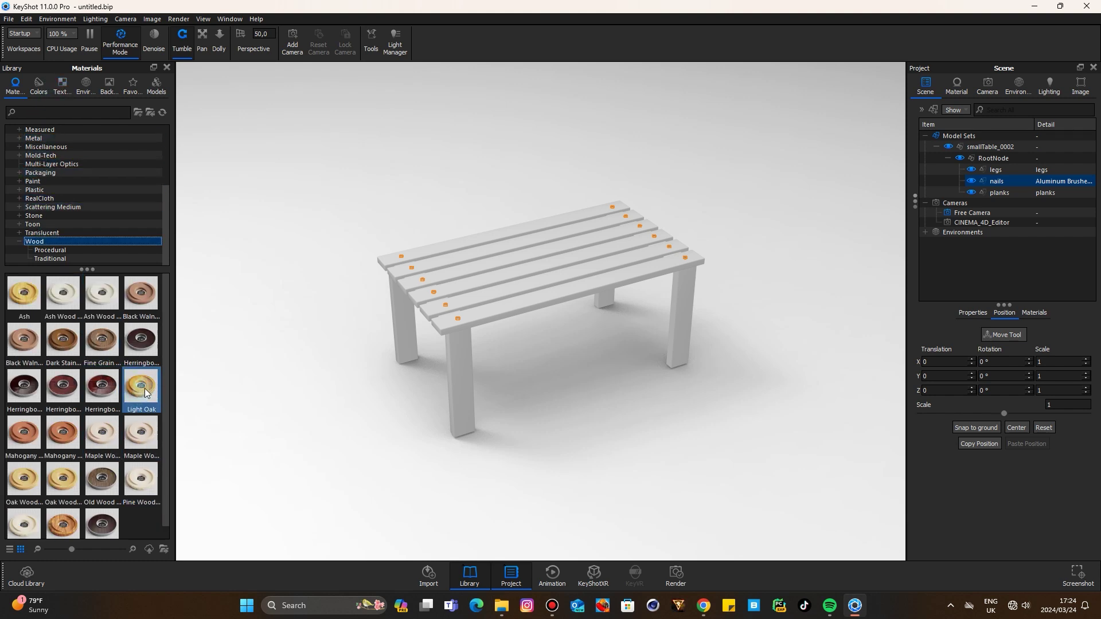
{"action": "left_click_drag", "start_coordinate": [145, 388], "coordinate": [549, 282]}
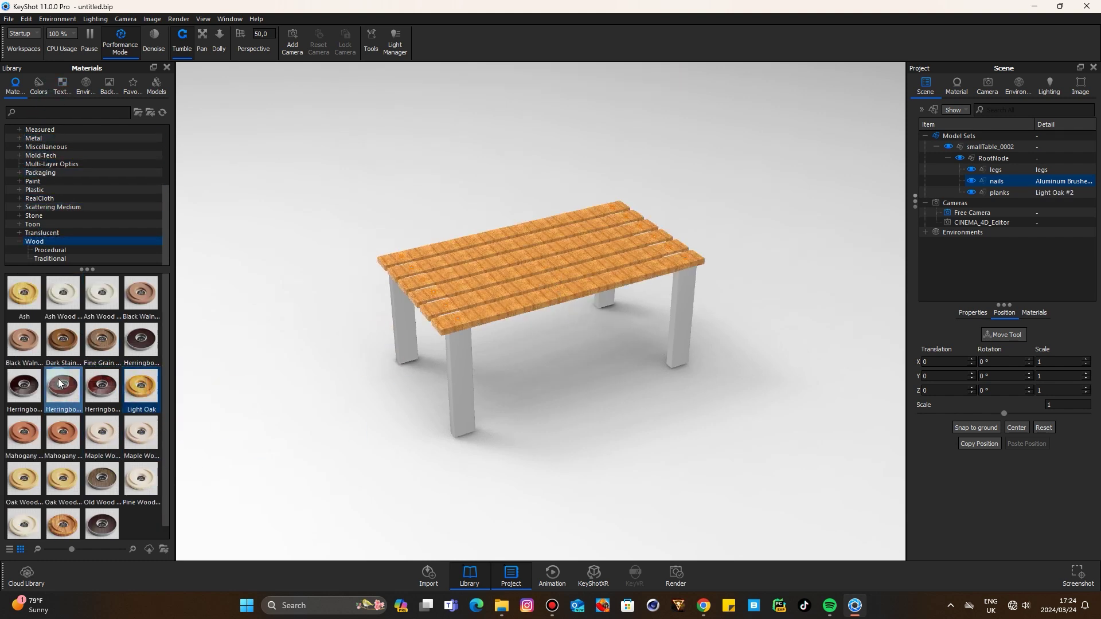
{"action": "mouse_move", "coordinate": [60, 352]}
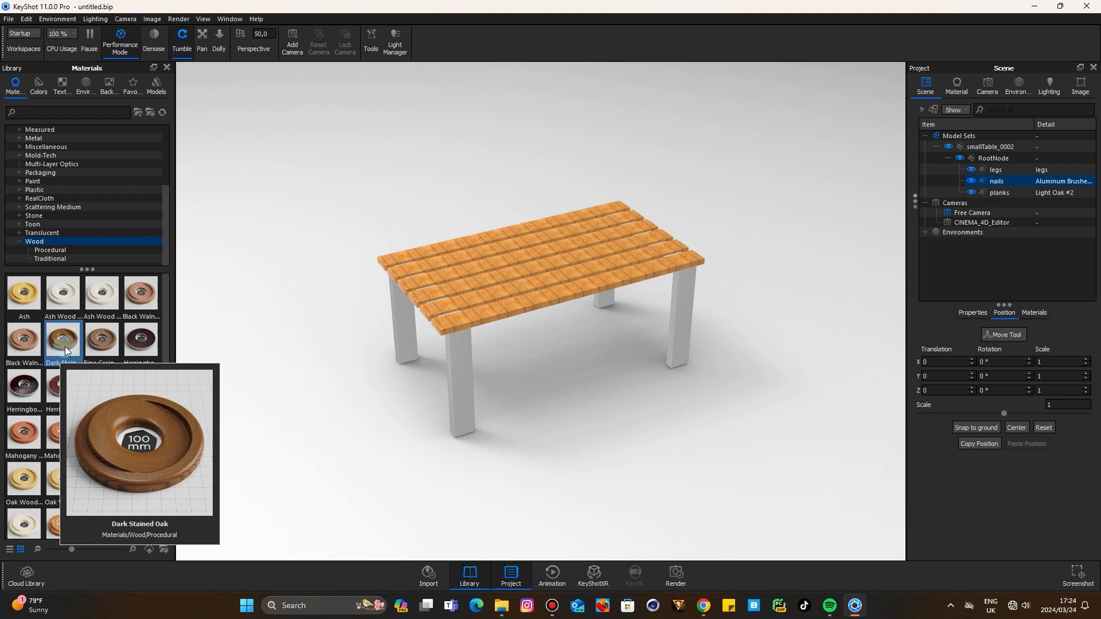
{"action": "left_click_drag", "start_coordinate": [64, 347], "coordinate": [465, 370]}
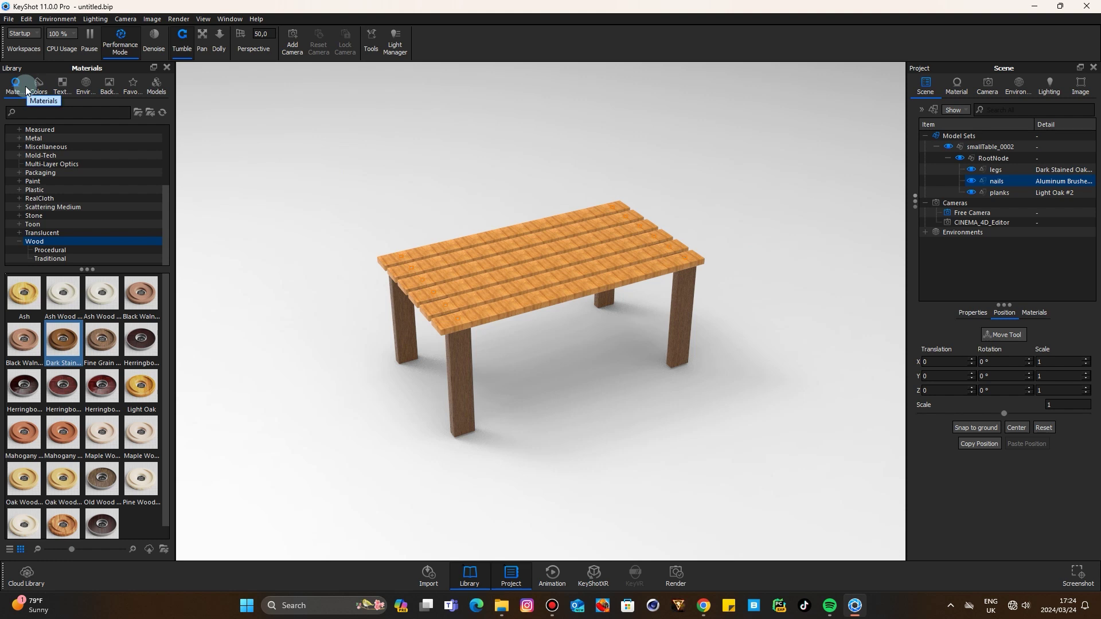
- Light the scene with the interior environment Aversis_Clothing-store_3k and check the table from different angles
{"action": "left_click", "coordinate": [89, 90]}
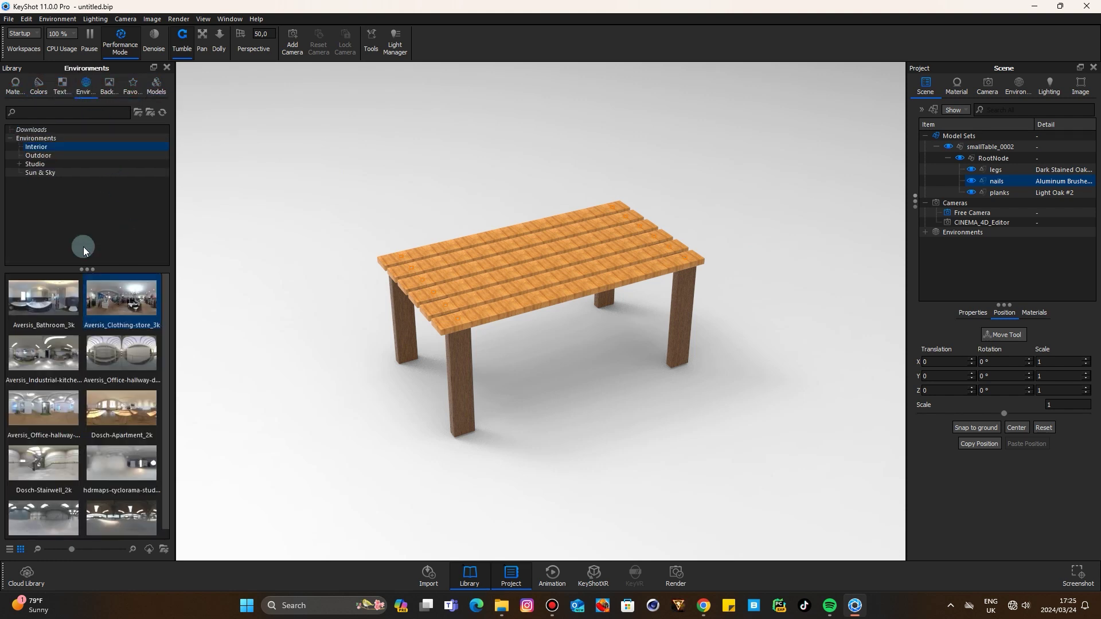
{"action": "left_click", "coordinate": [41, 147]}
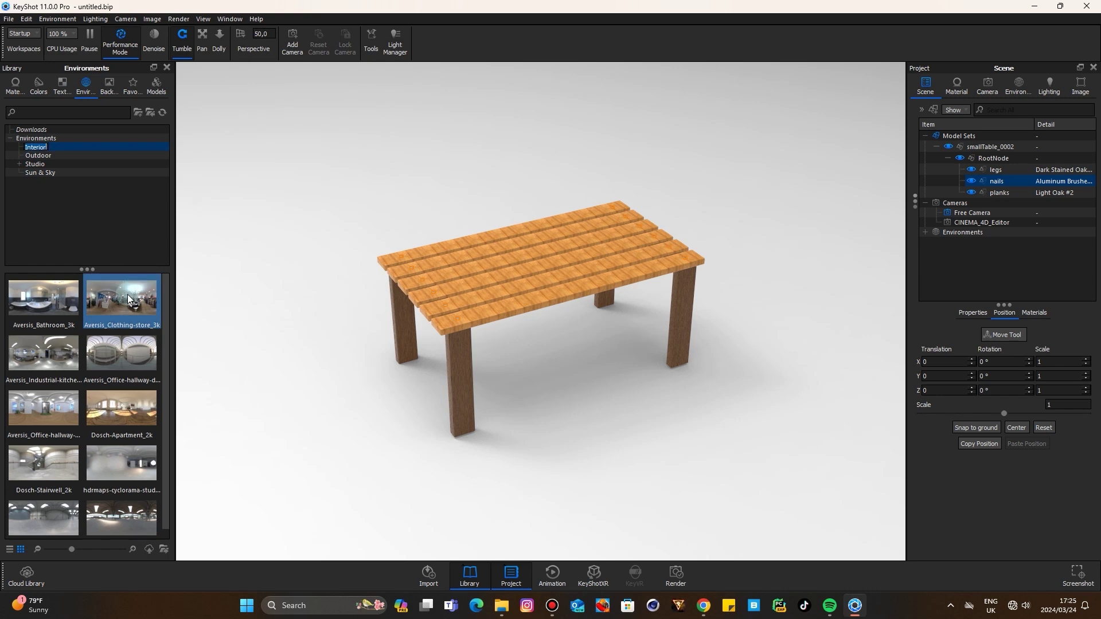
{"action": "left_click_drag", "start_coordinate": [126, 304], "coordinate": [305, 208]}
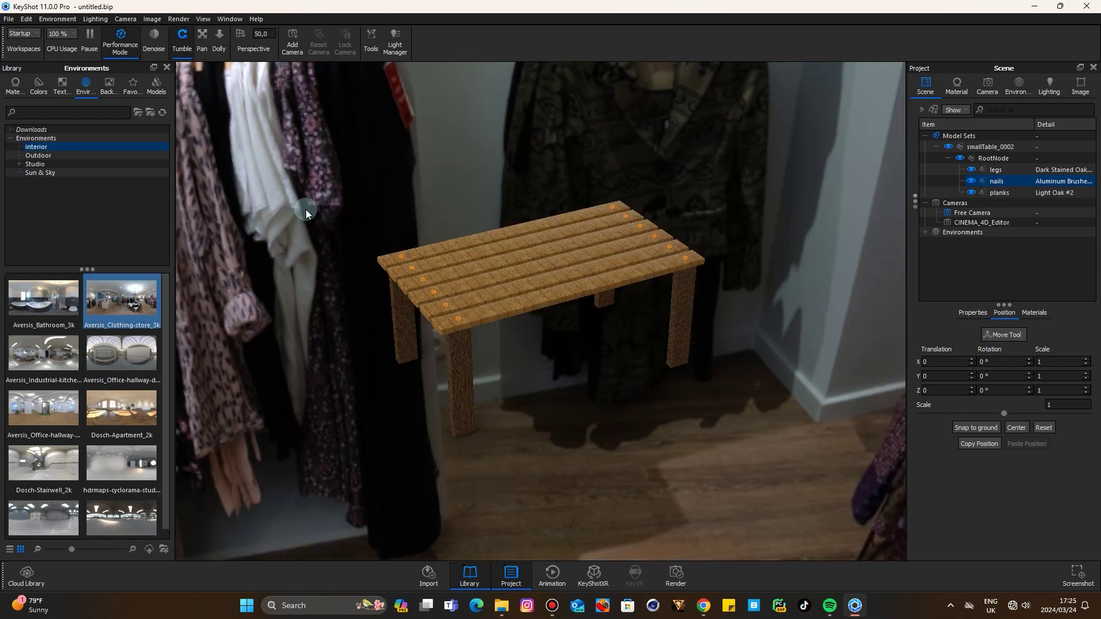
{"action": "left_click", "coordinate": [629, 403]}
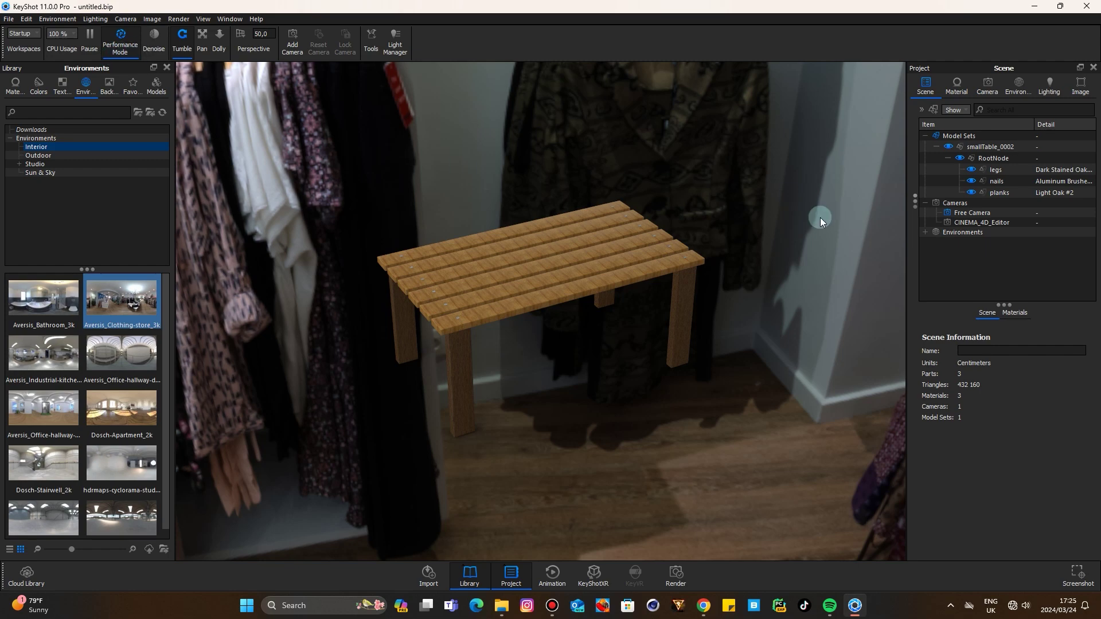
{"action": "left_click_drag", "start_coordinate": [820, 219], "coordinate": [573, 318]}
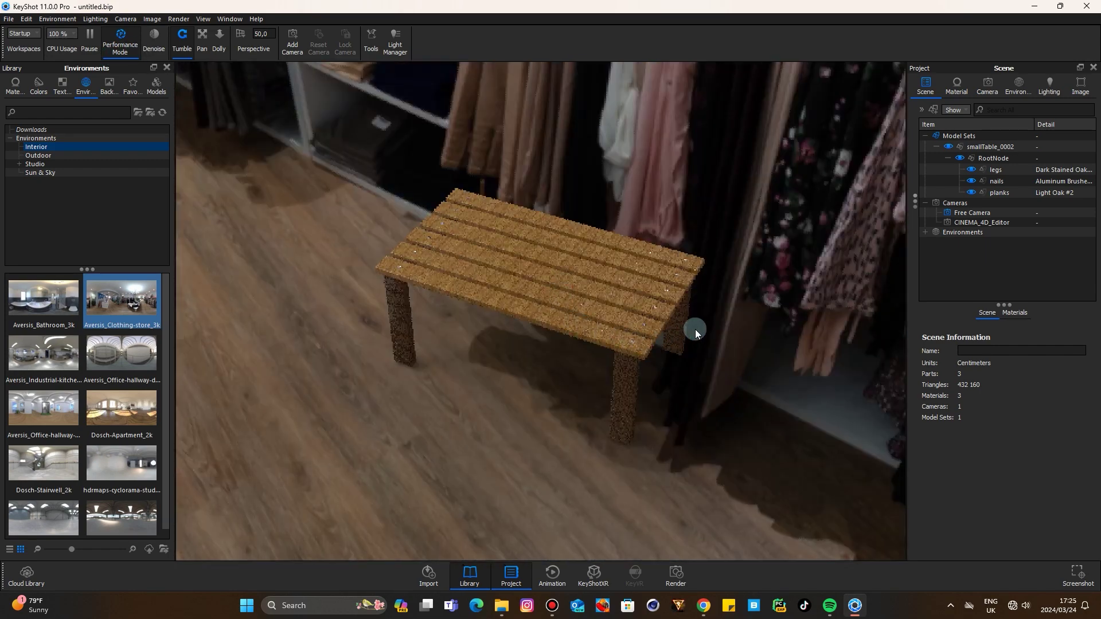
{"action": "left_click_drag", "start_coordinate": [695, 329], "coordinate": [769, 318]}
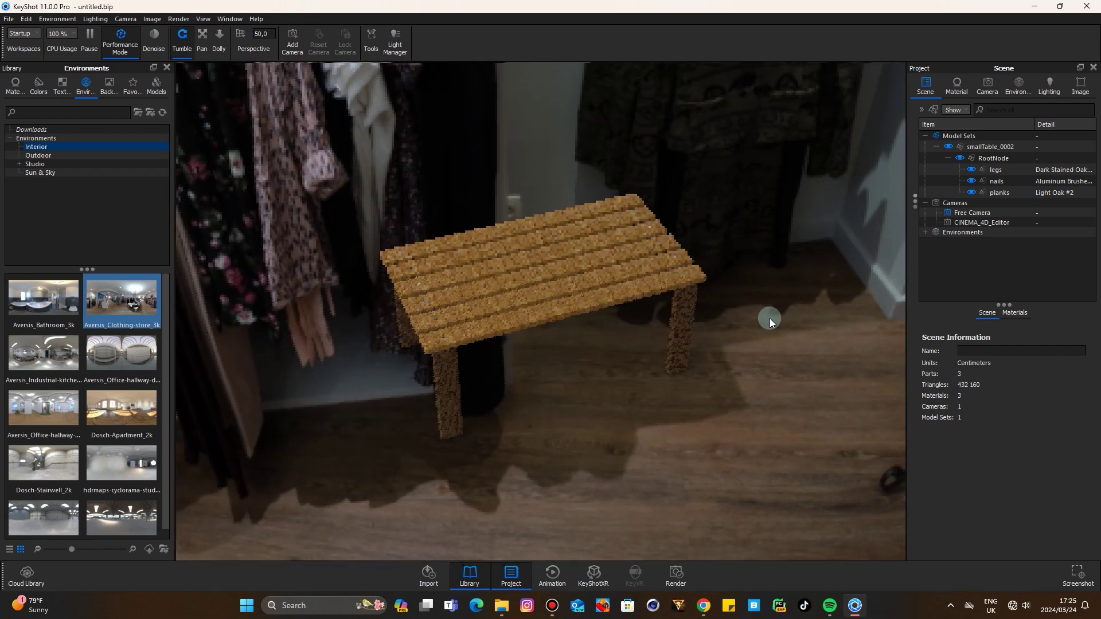
- Replace the environment backdrop with a solid background colour and set it to dark grey #393838
{"action": "left_click", "coordinate": [1019, 87]}
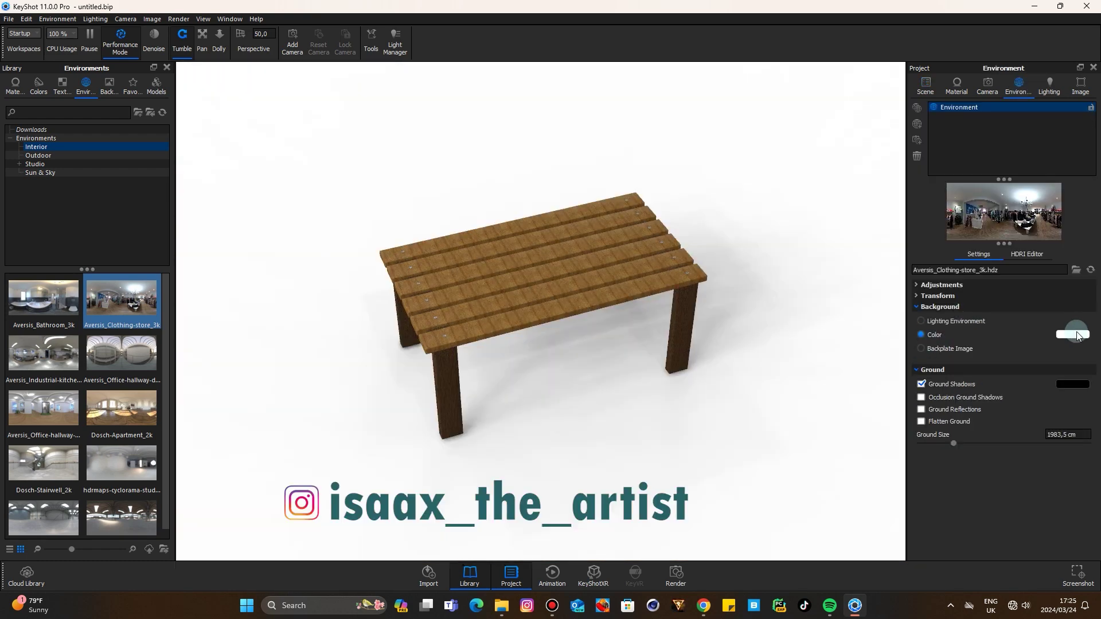
{"action": "left_click", "coordinate": [1077, 334]}
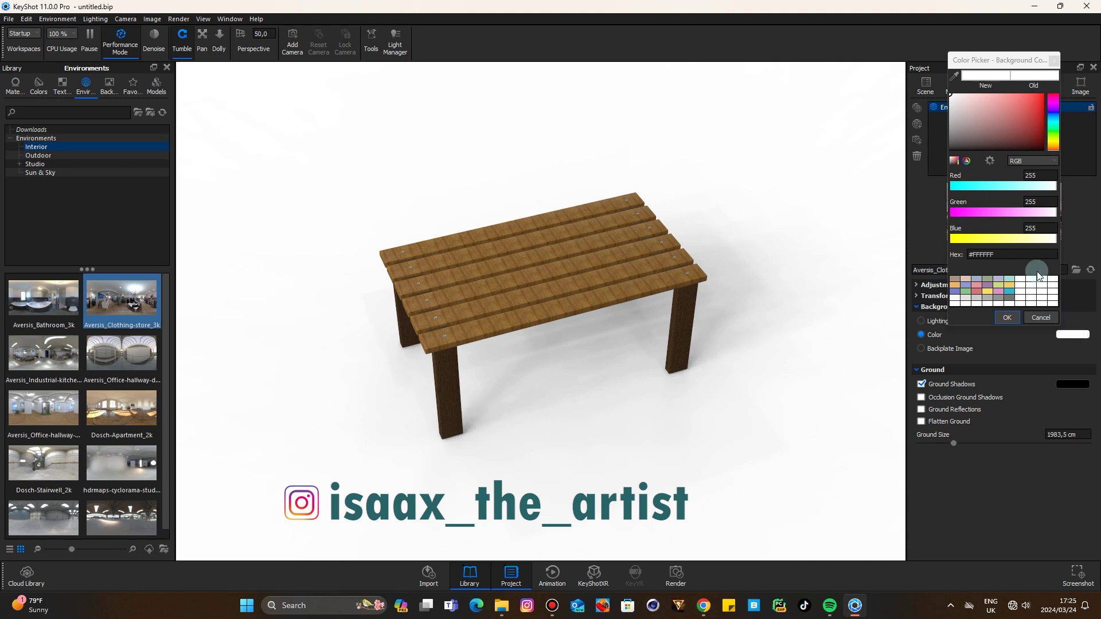
{"action": "left_click", "coordinate": [972, 149]}
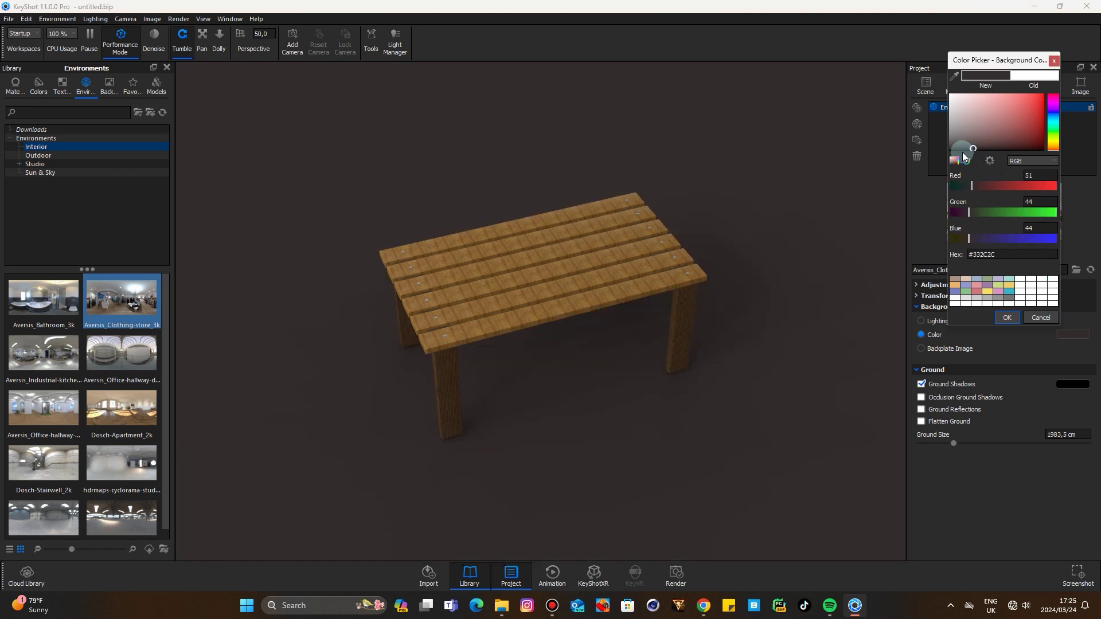
{"action": "left_click", "coordinate": [954, 147]}
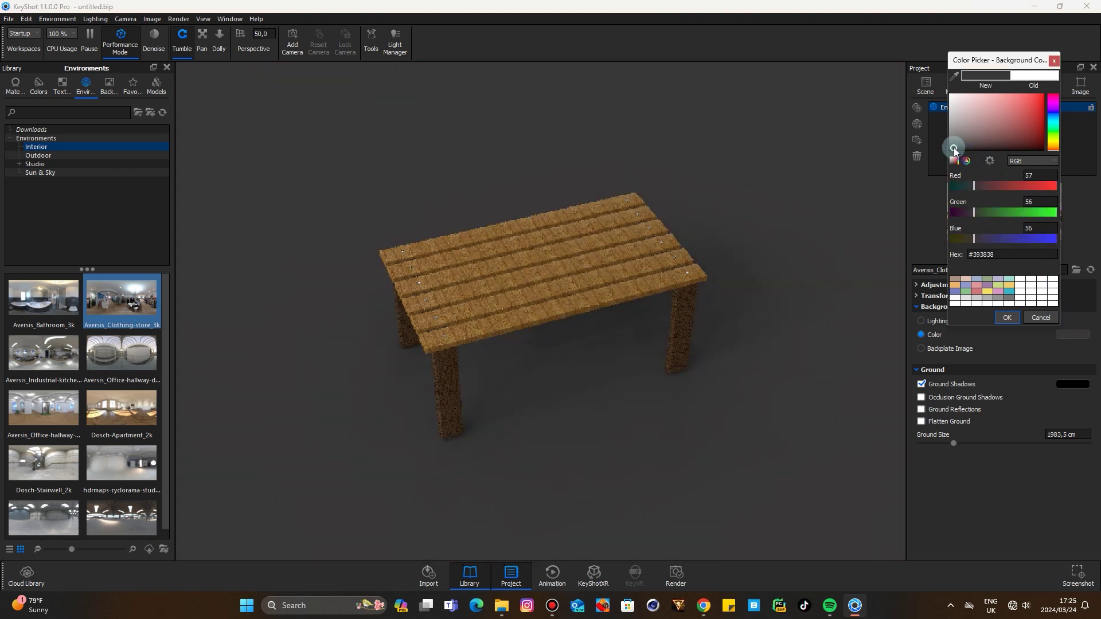
{"action": "left_click", "coordinate": [1008, 319]}
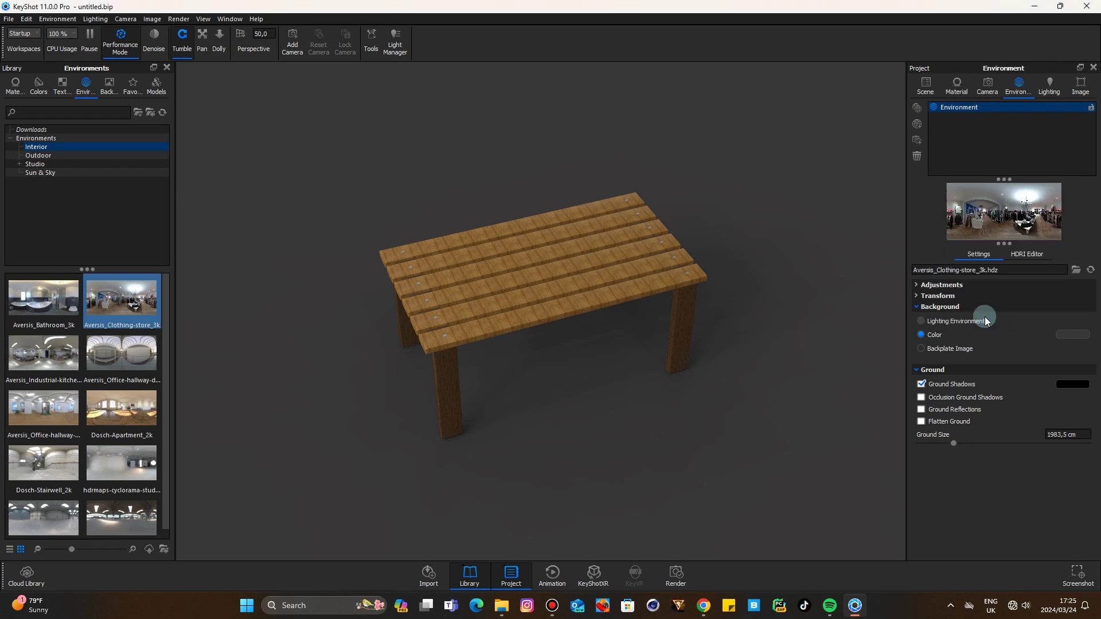
- Turn on ground reflections for the environment and switch the lighting preset to Product
{"action": "left_click_drag", "start_coordinate": [653, 398], "coordinate": [693, 364]}
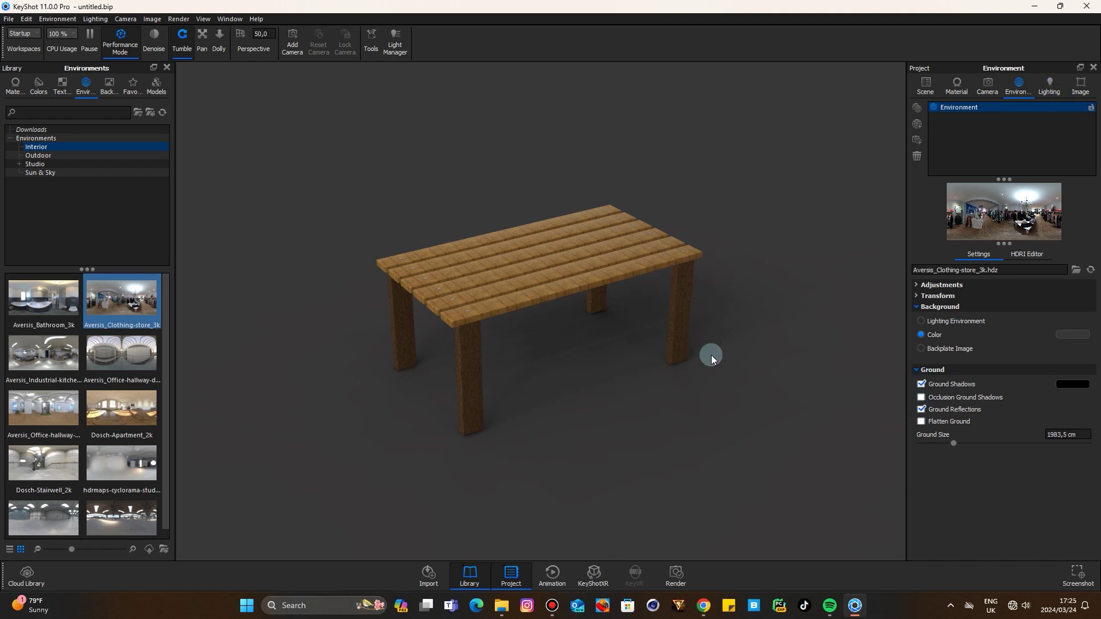
{"action": "left_click", "coordinate": [1048, 86]}
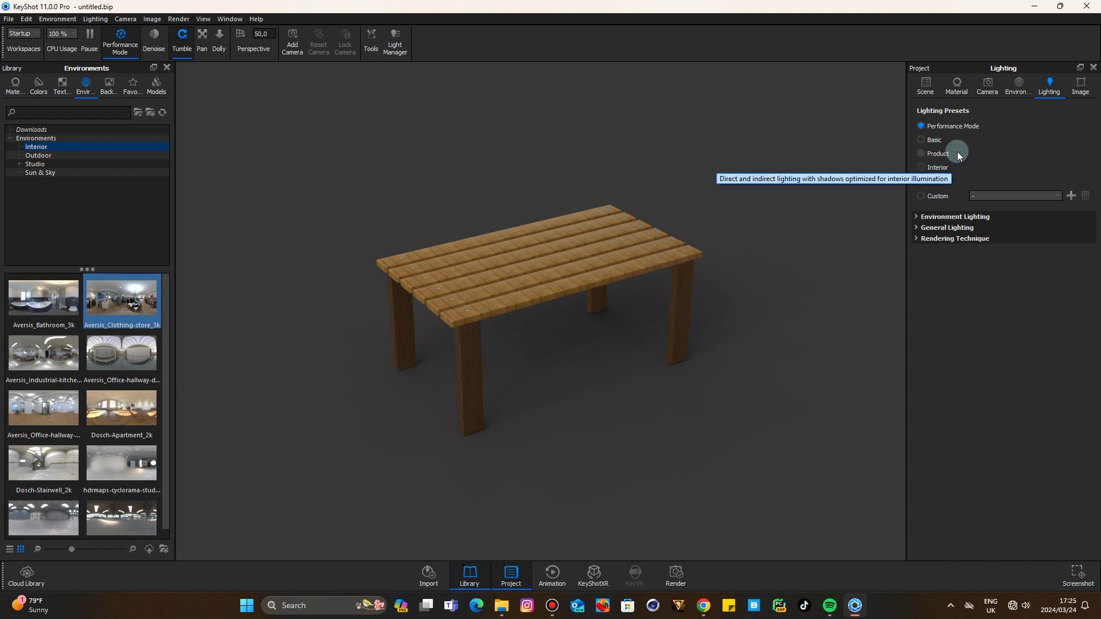
{"action": "left_click", "coordinate": [922, 154]}
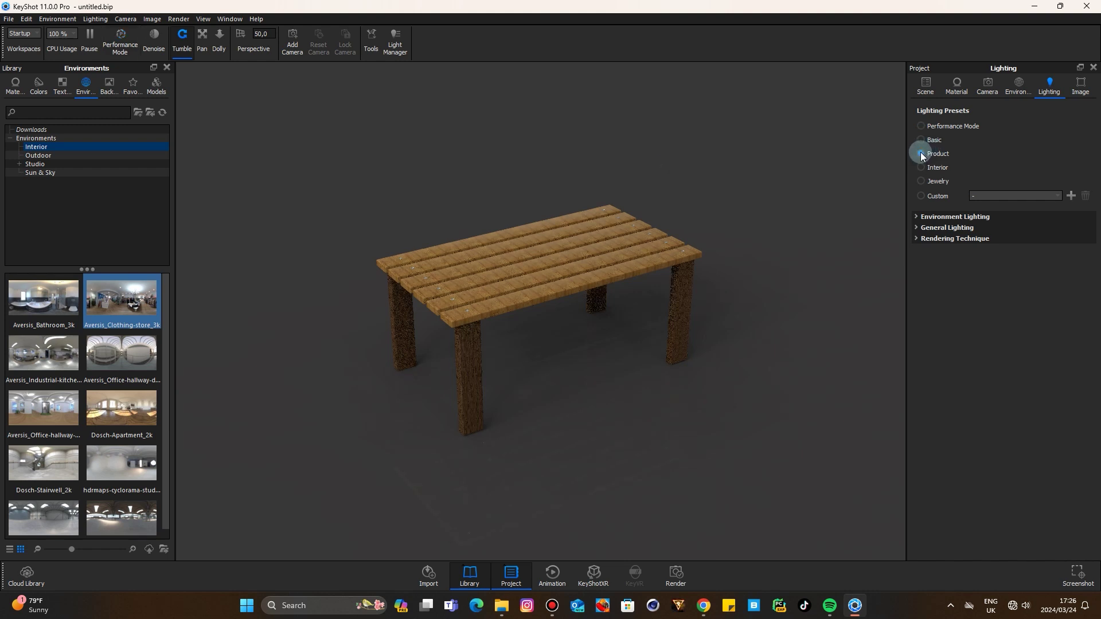